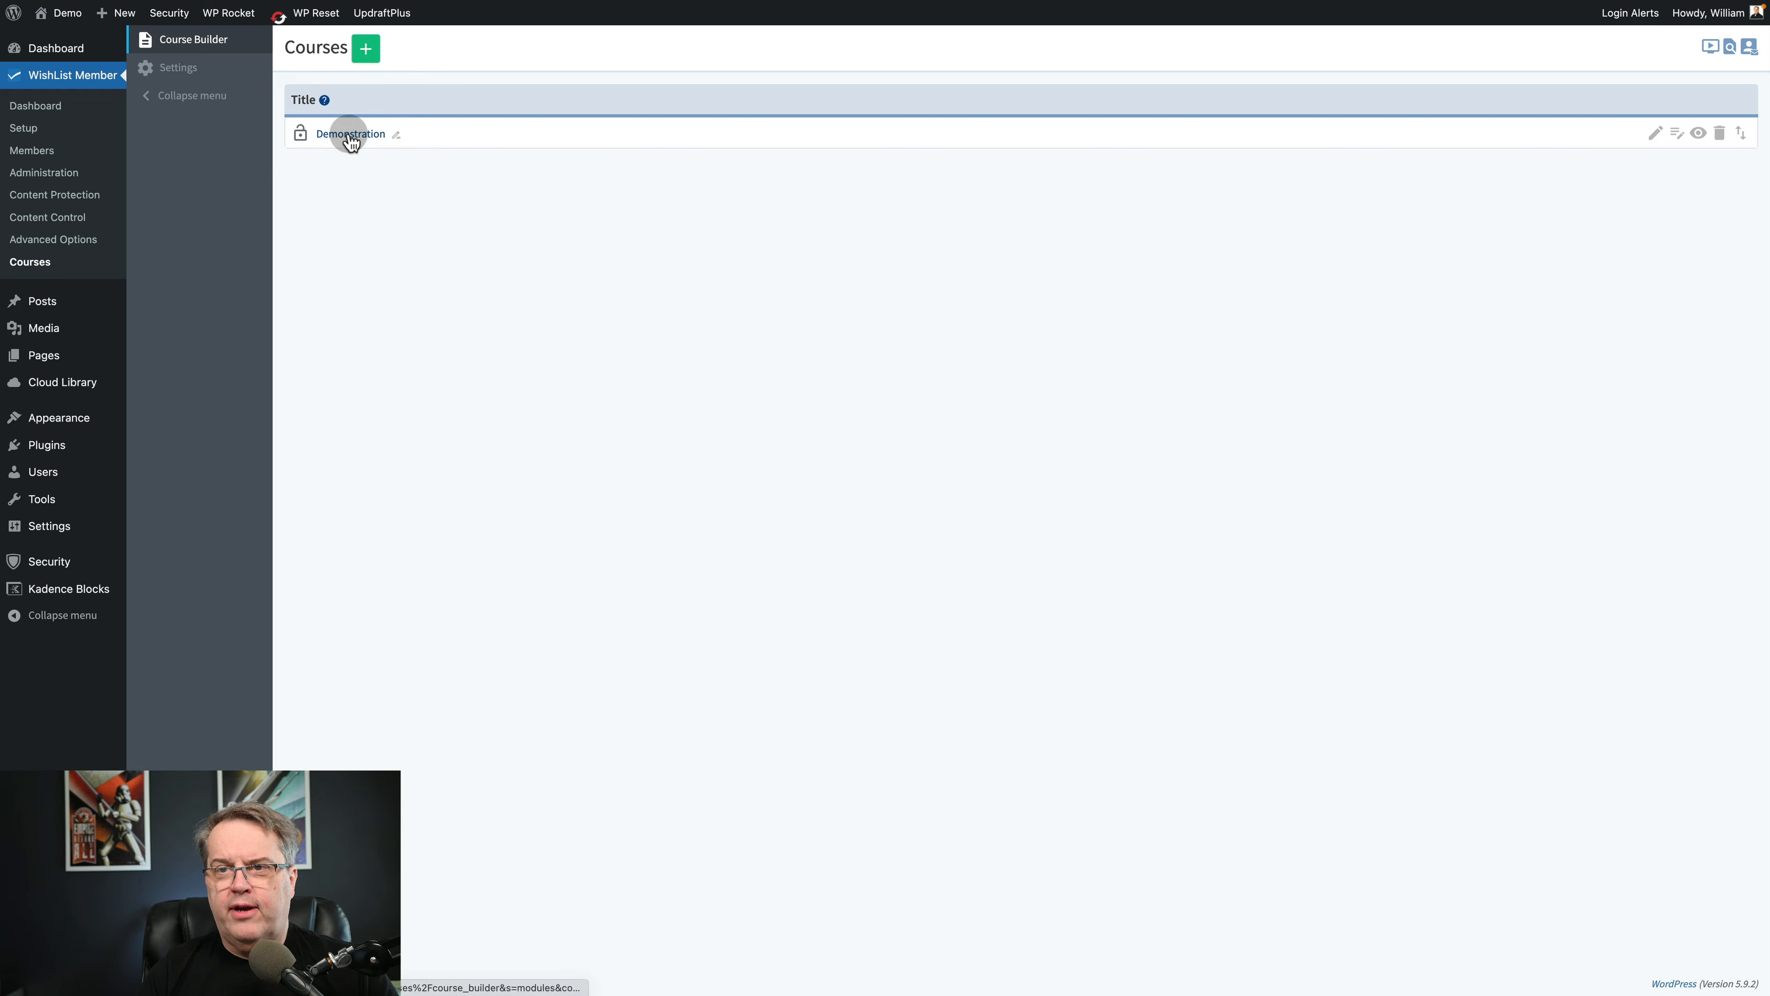
Open the Demonstration course and add a module titled "Mod 1".
{"action": "left_click", "coordinate": [348, 133]}
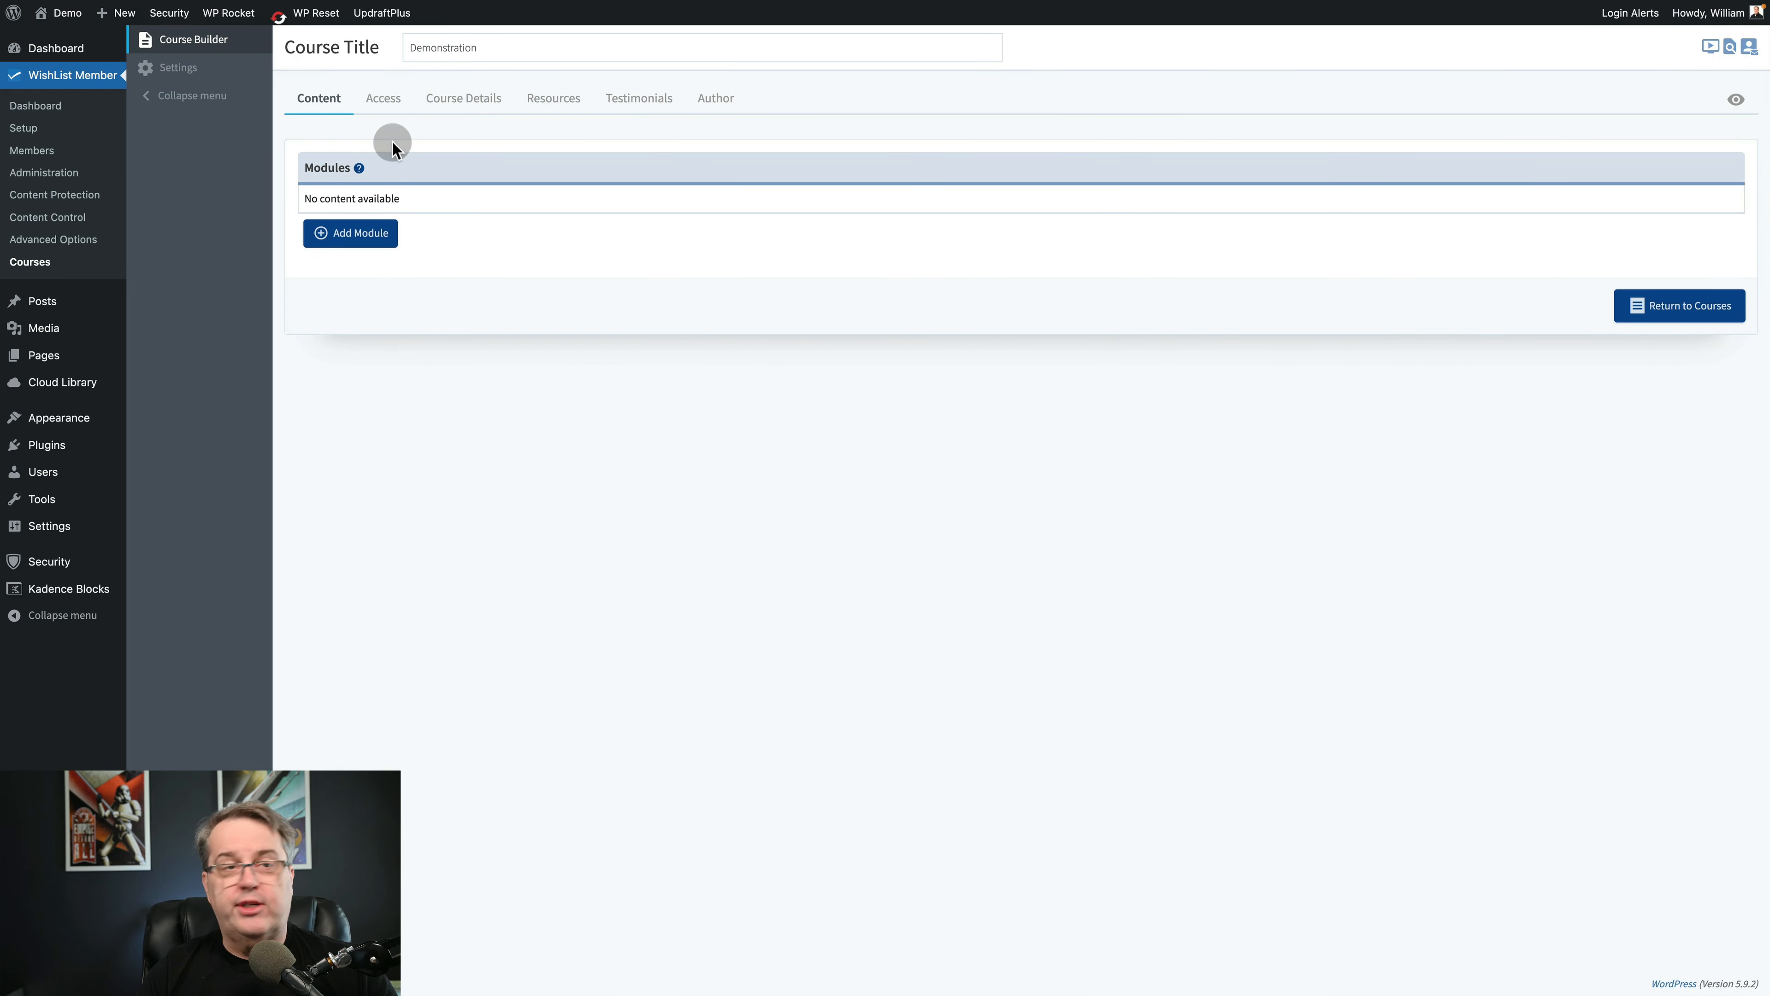
{"action": "left_click", "coordinate": [361, 235]}
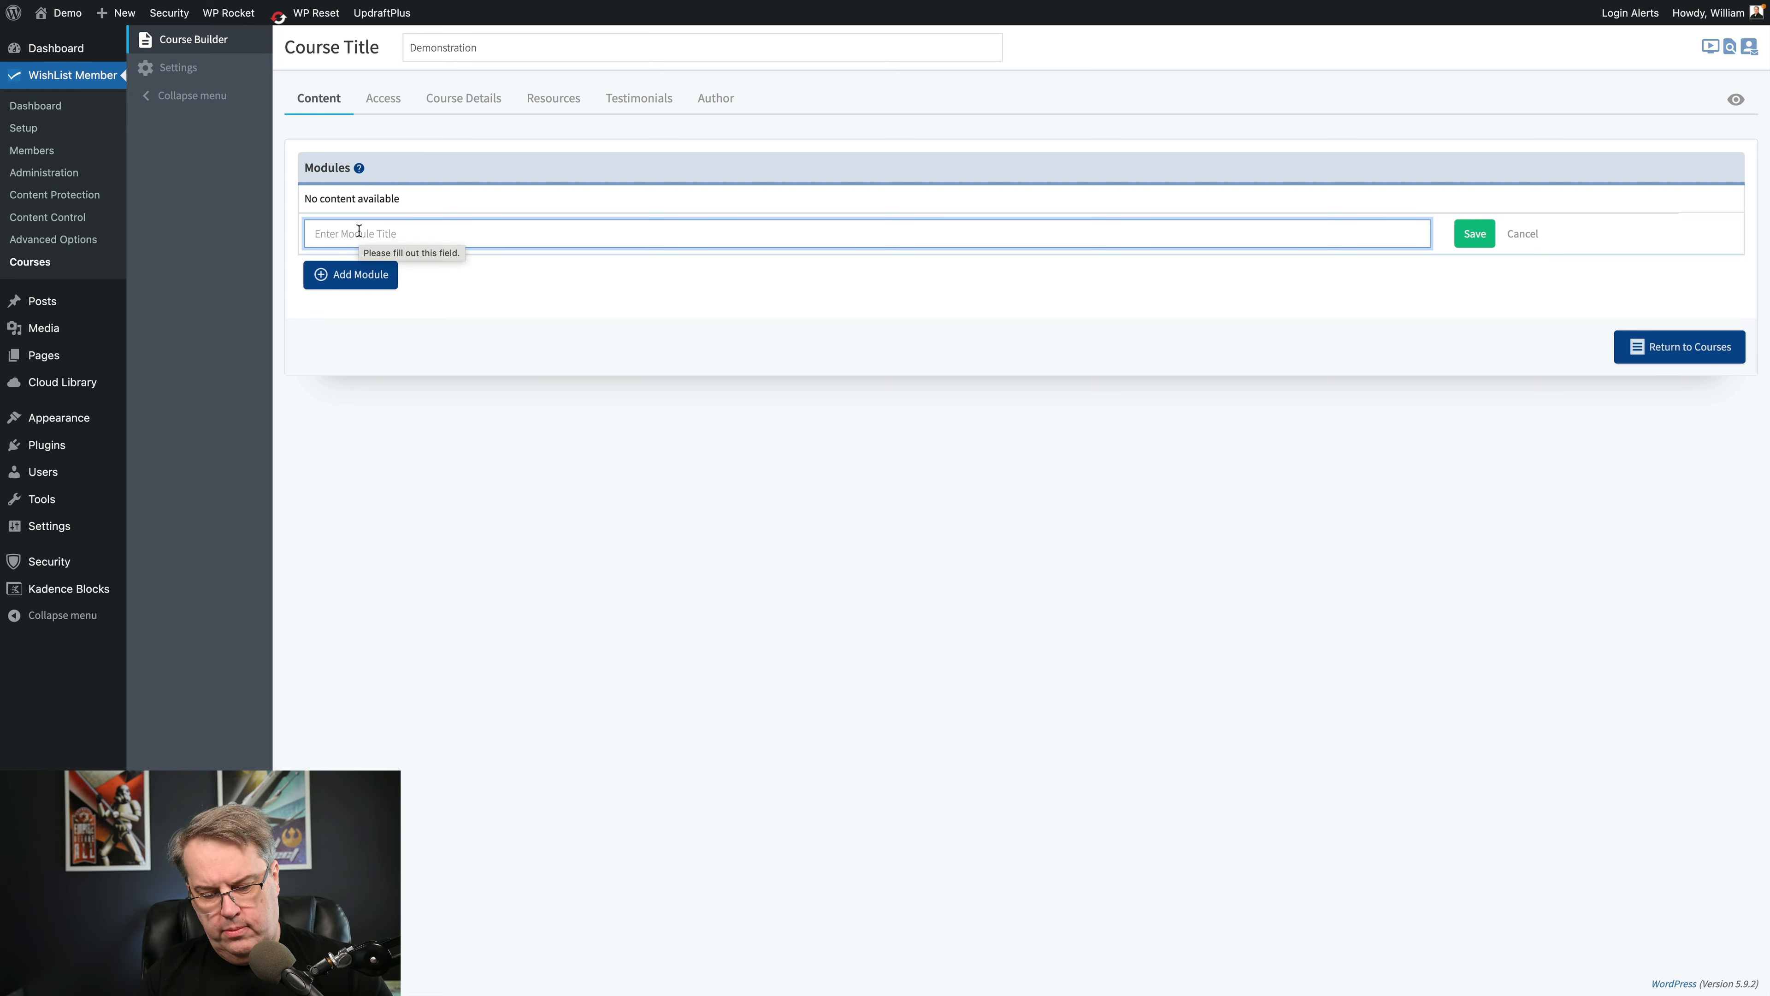
{"action": "type", "text": "Mod 1"}
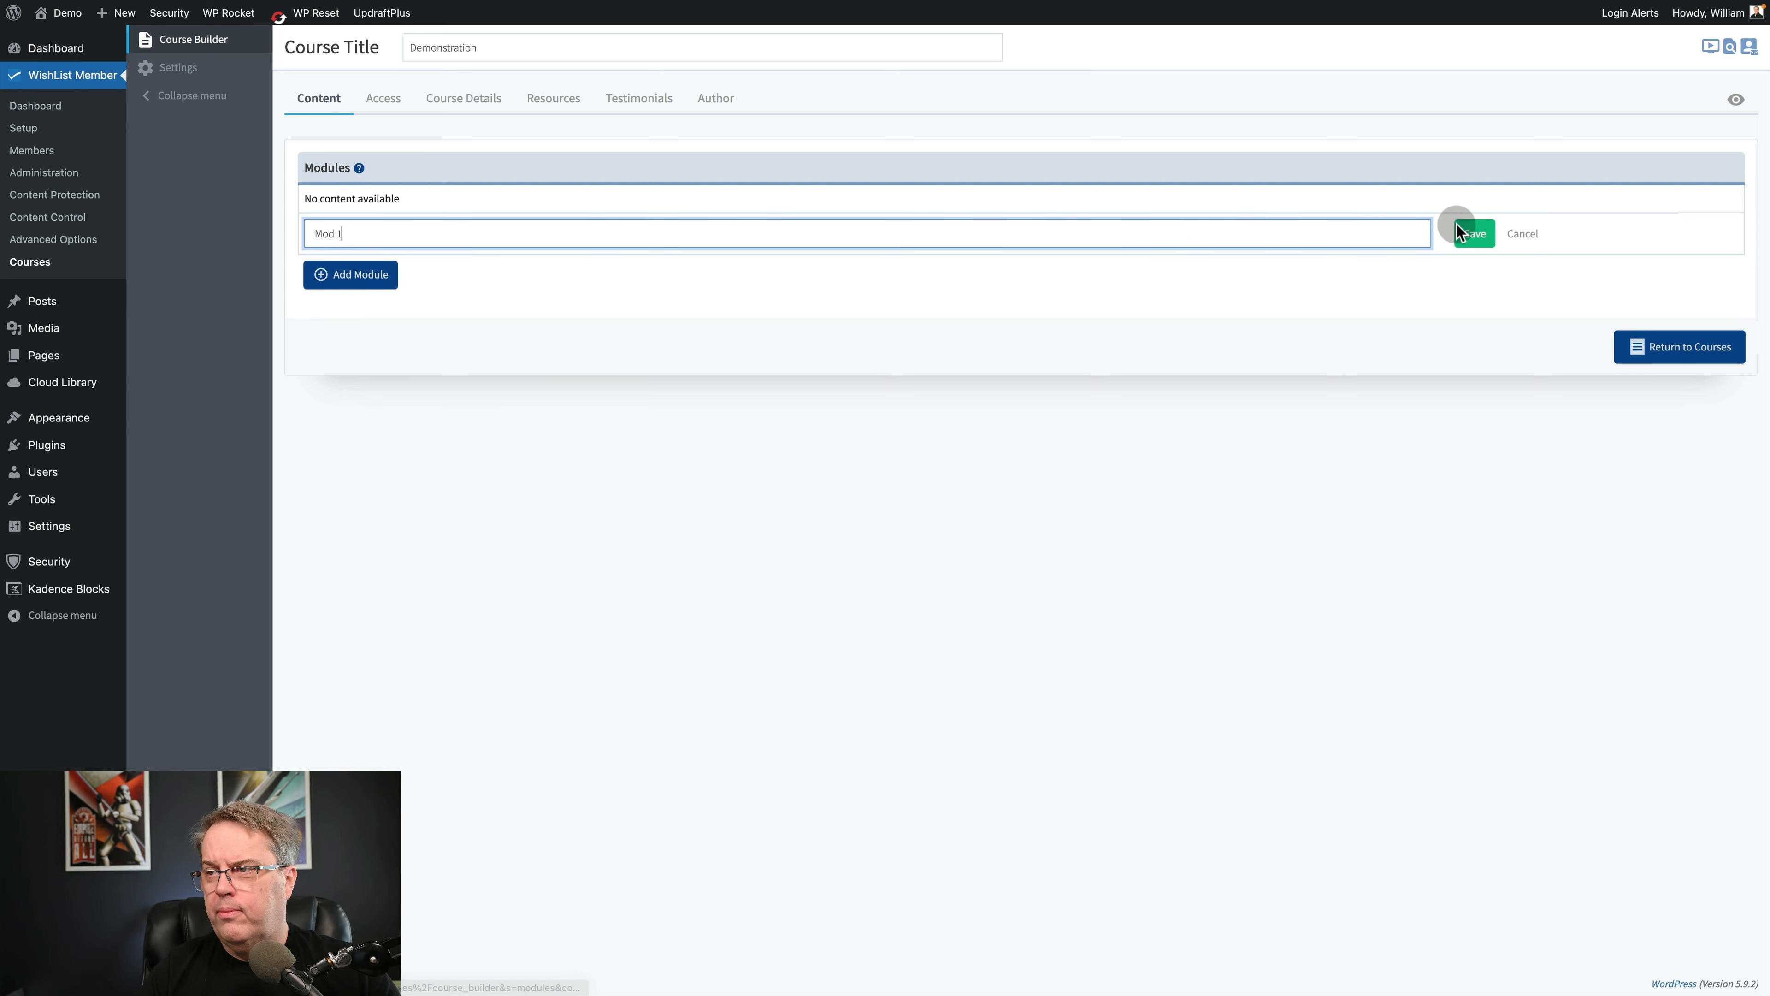
{"action": "left_click", "coordinate": [1475, 234]}
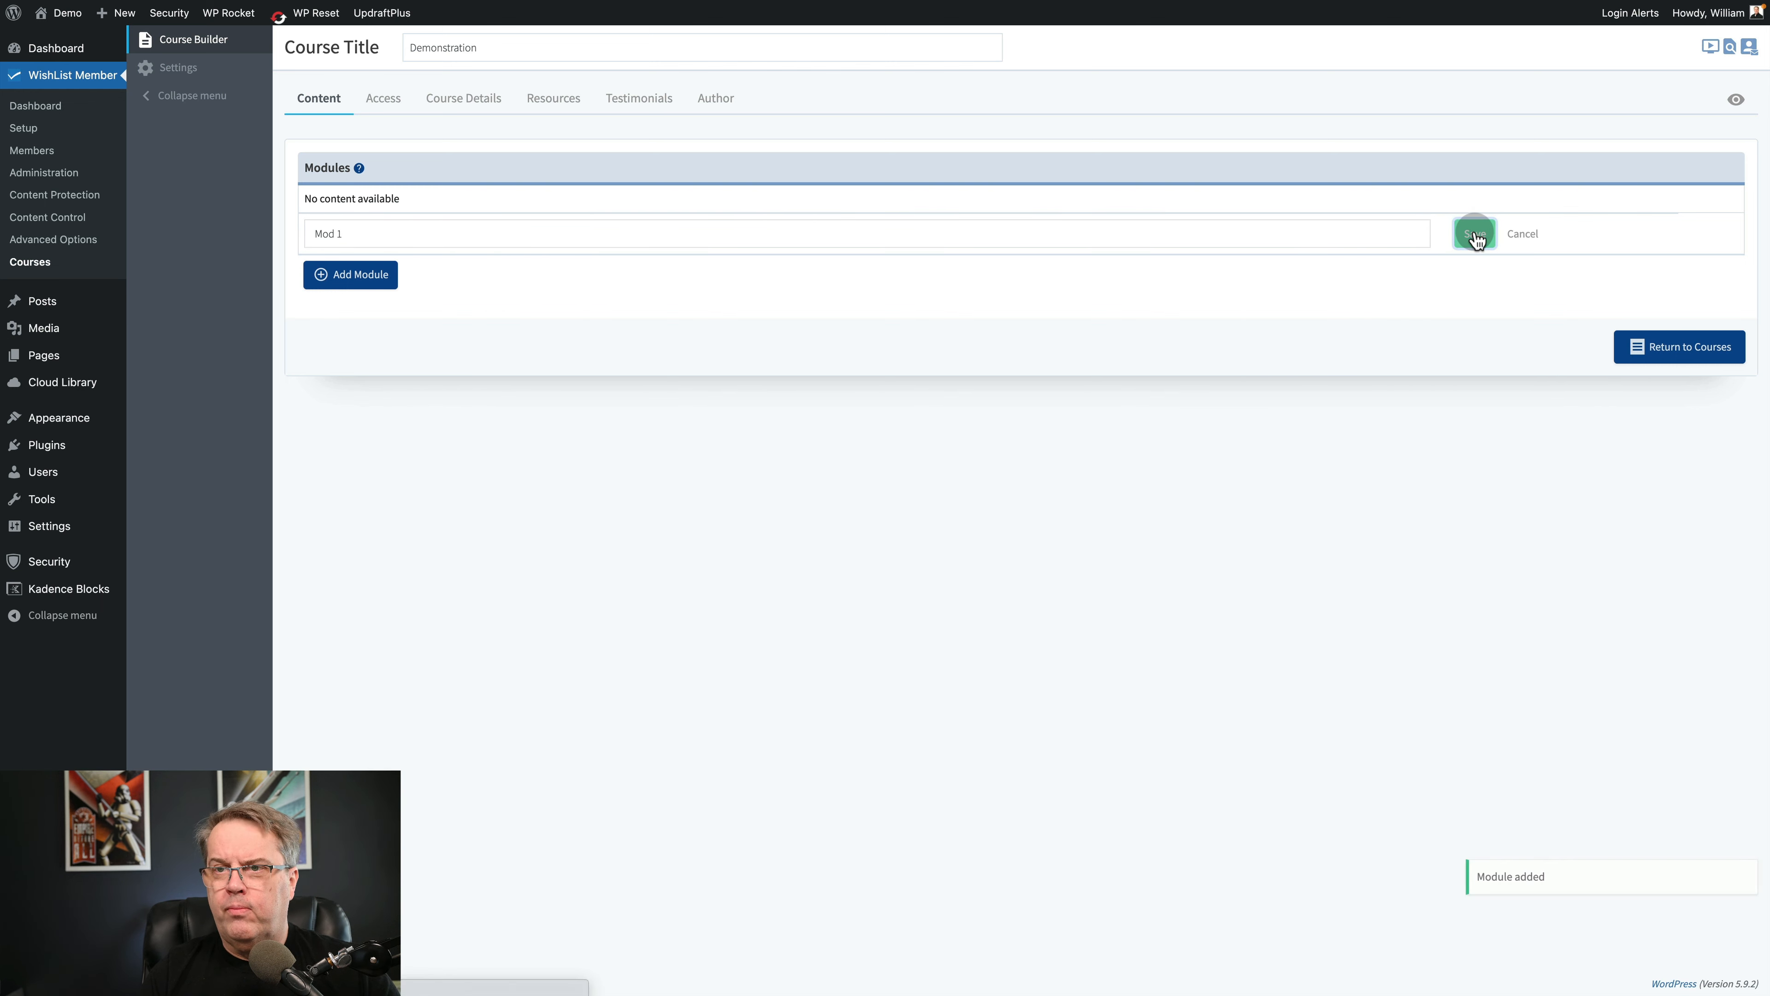
Add three lessons named Lesson 1, Lesson 2 and Lesson 3 to the Mod 1 module.
{"action": "left_click", "coordinate": [385, 259]}
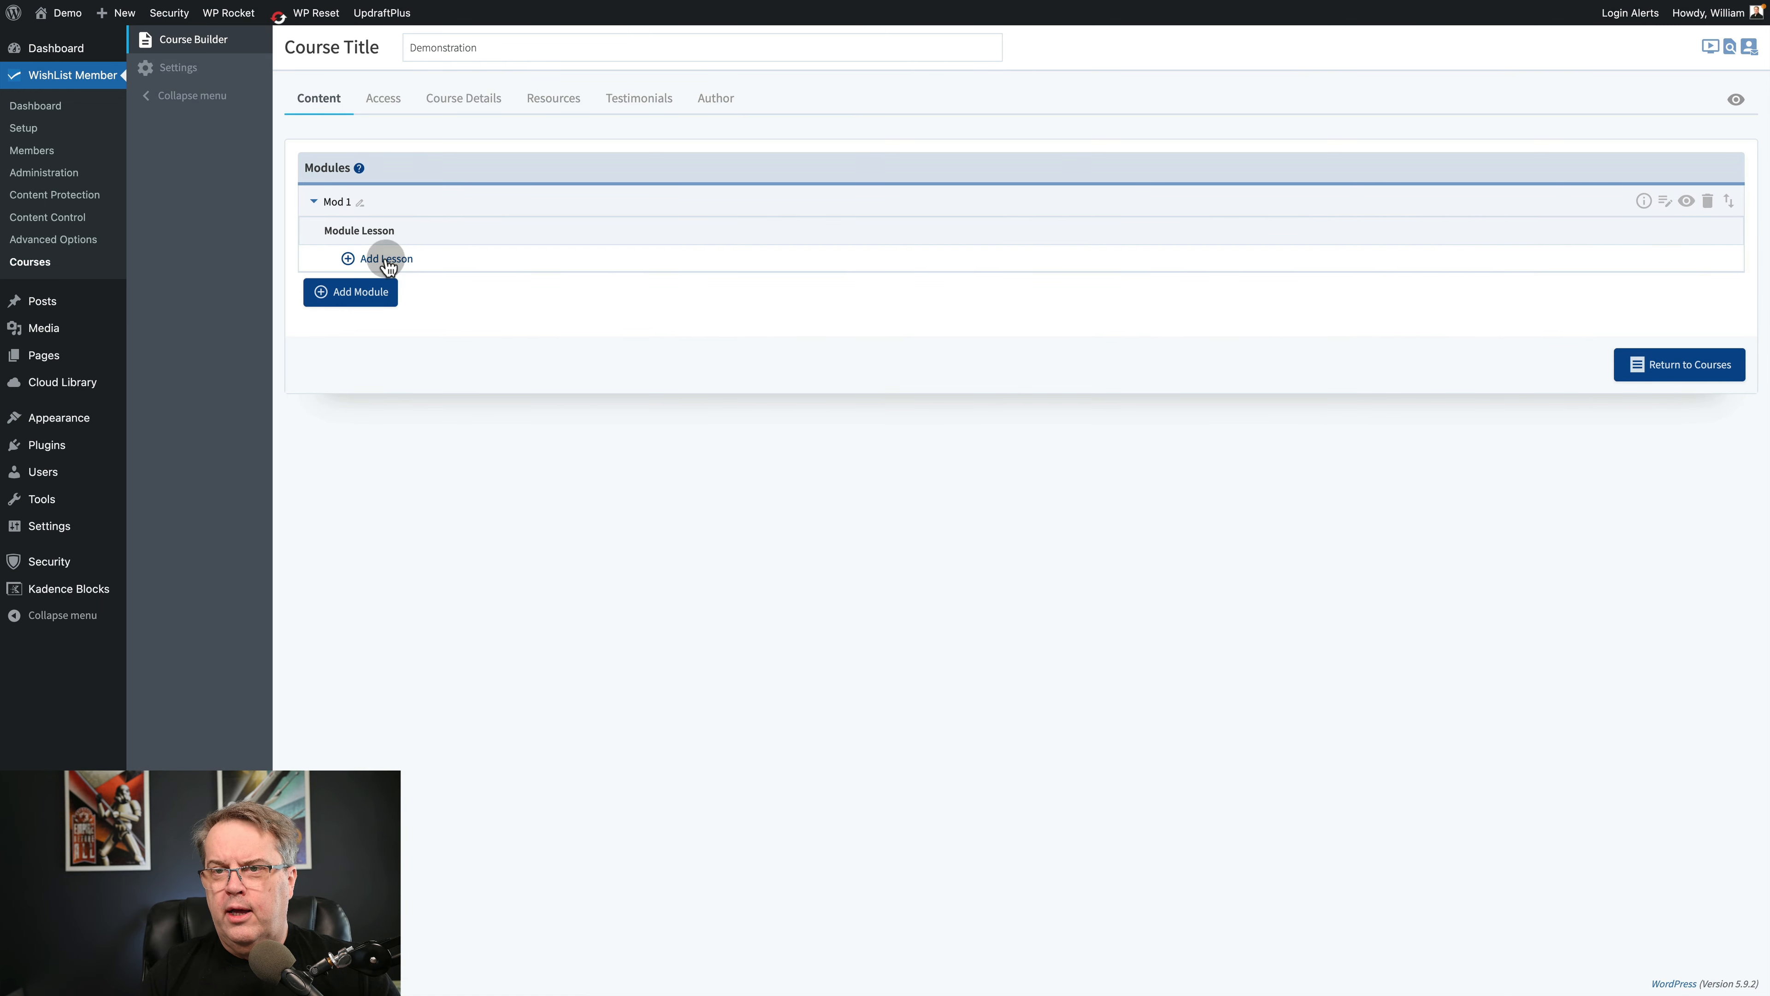
{"action": "type", "text": "Lesson 1"}
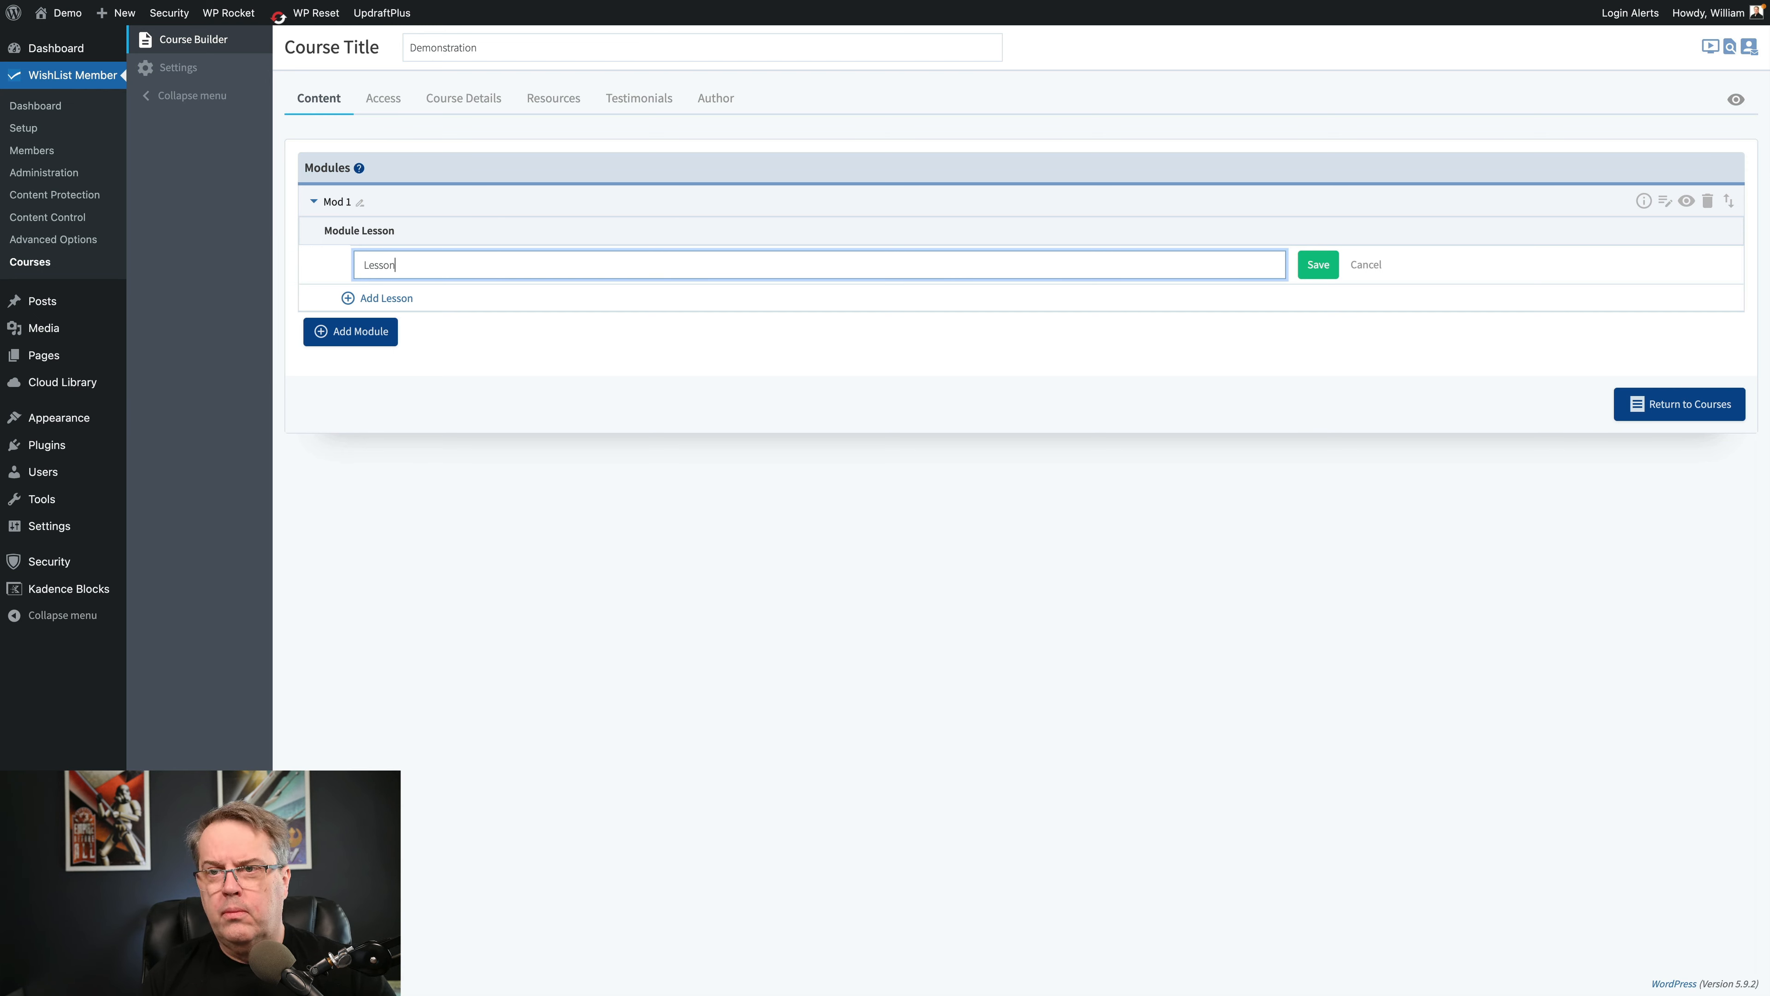
{"action": "left_click", "coordinate": [1312, 268]}
{"action": "left_click", "coordinate": [368, 289]}
{"action": "type", "text": "Lesson 2"}
{"action": "left_click", "coordinate": [1230, 293]}
{"action": "left_click", "coordinate": [388, 319]}
{"action": "type", "text": "Lesson 3"}
{"action": "key", "text": "Return"}
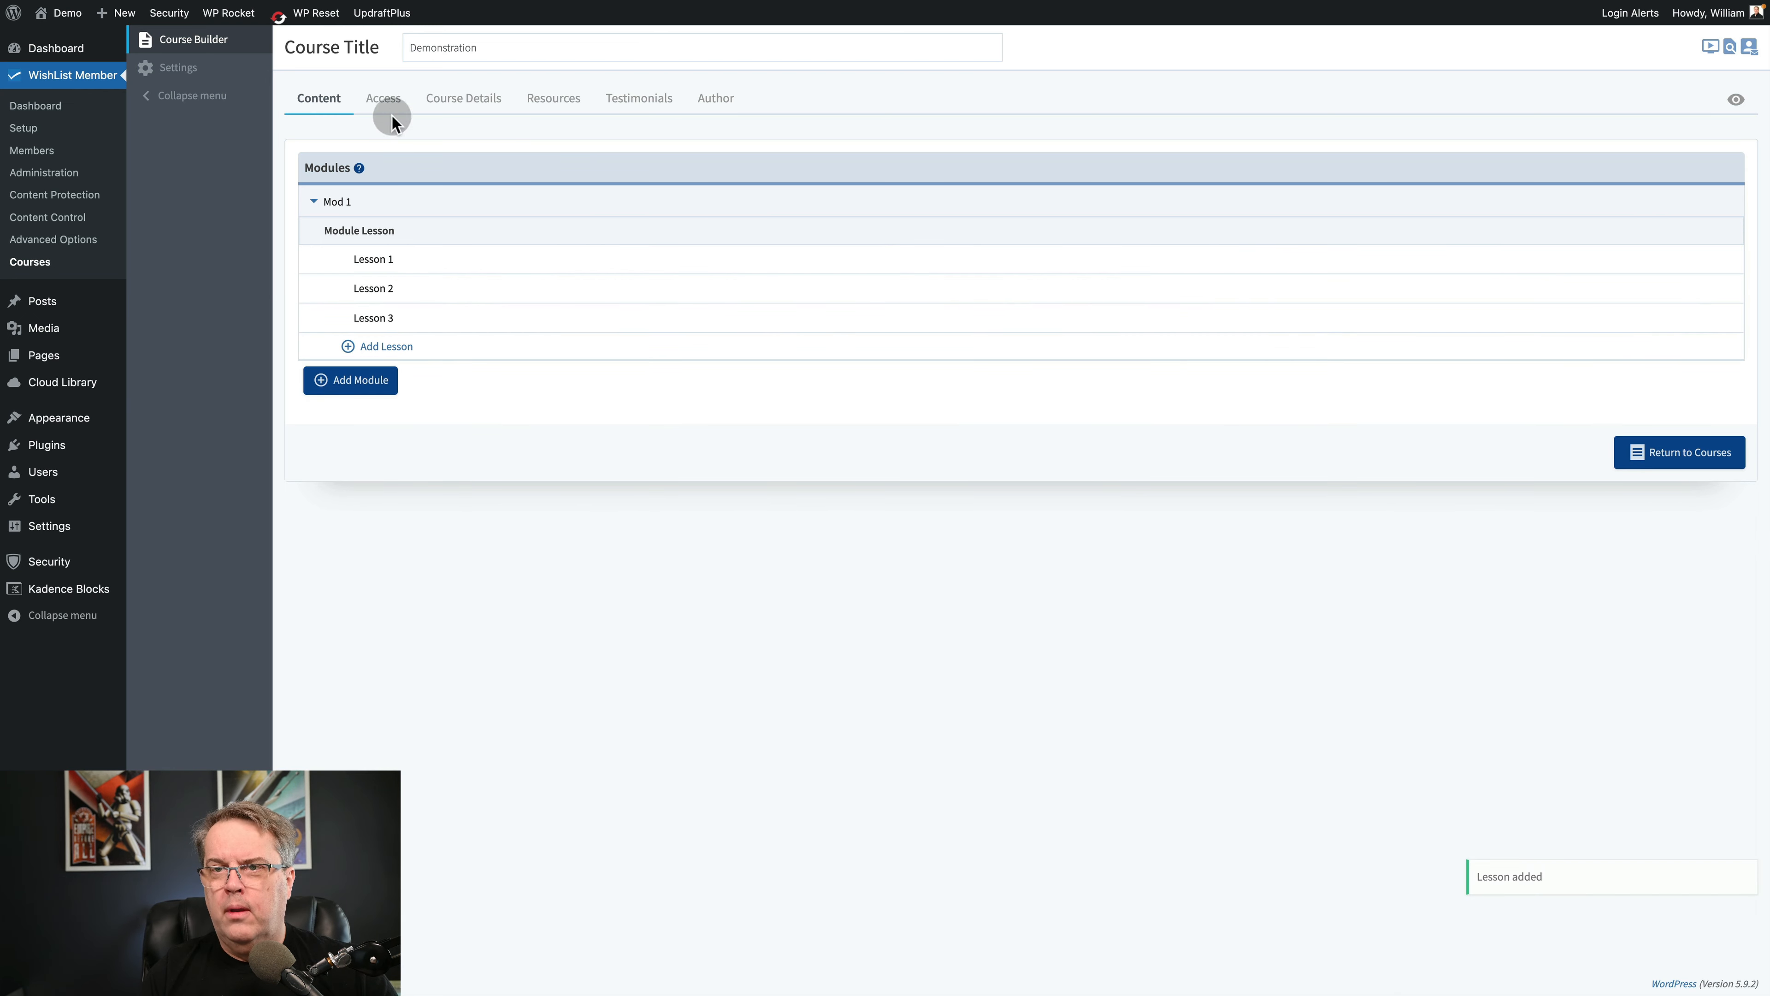
Set the course to Protected, grant access to the Demo membership level, and save the access settings.
{"action": "left_click", "coordinate": [383, 98]}
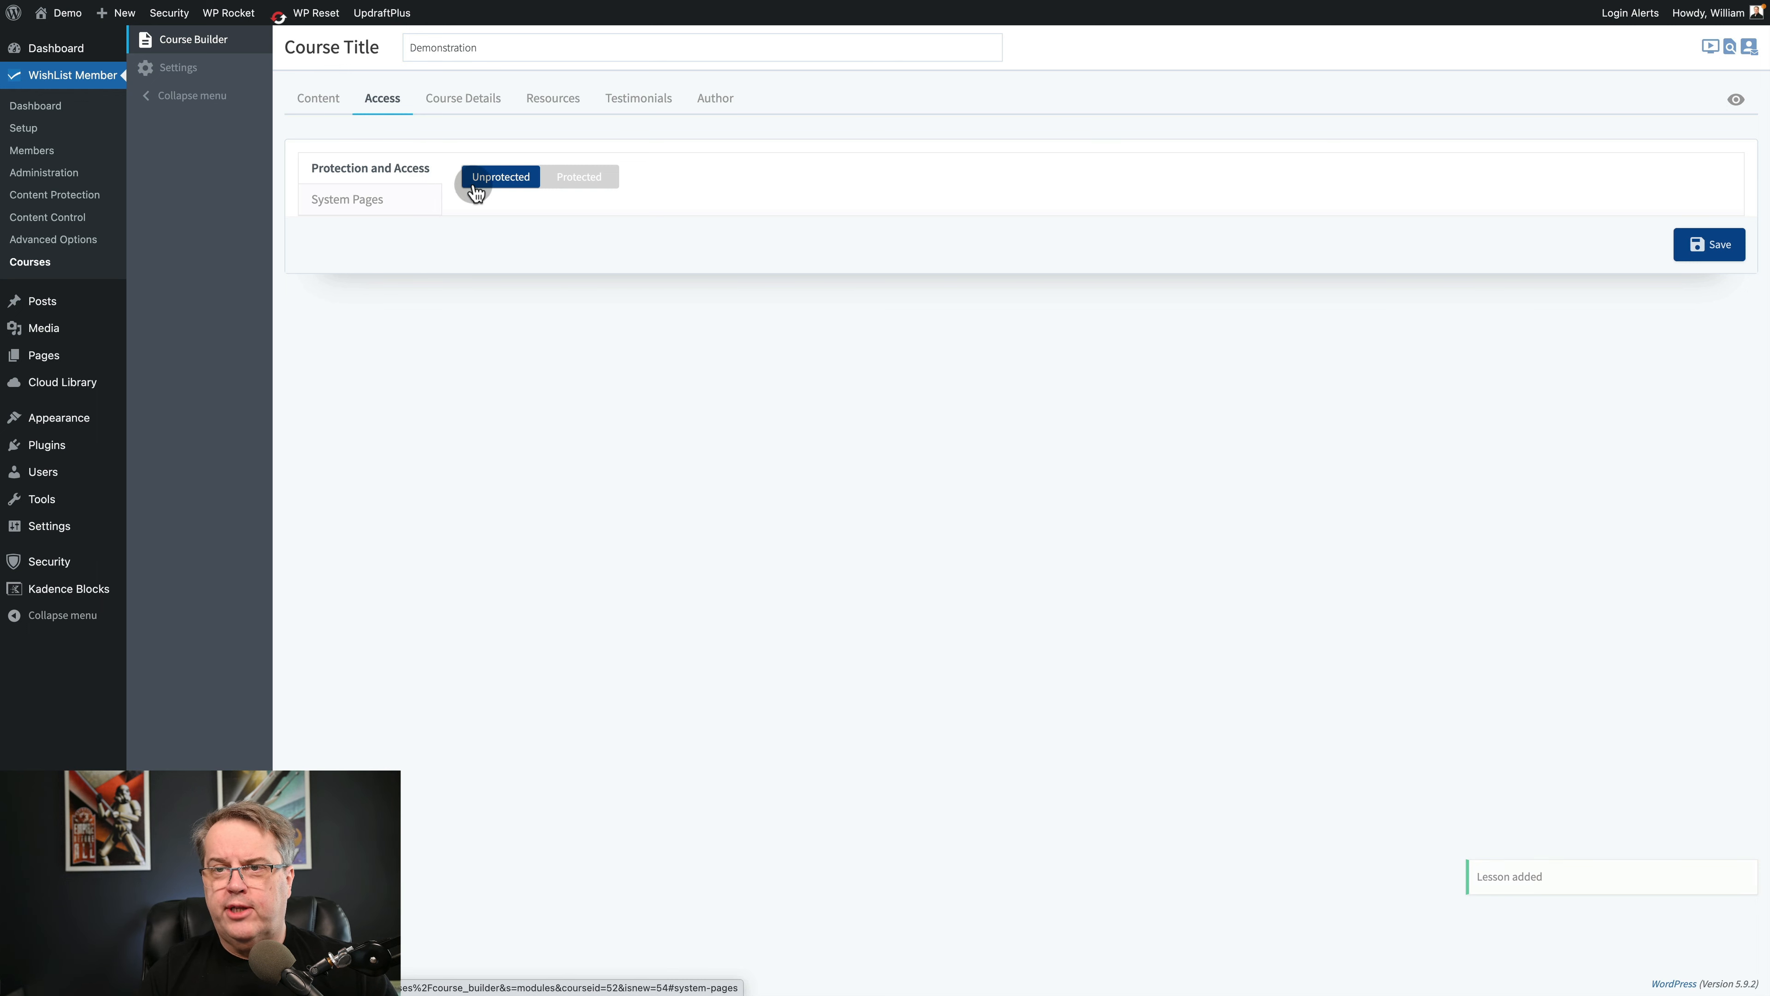
{"action": "left_click", "coordinate": [573, 177]}
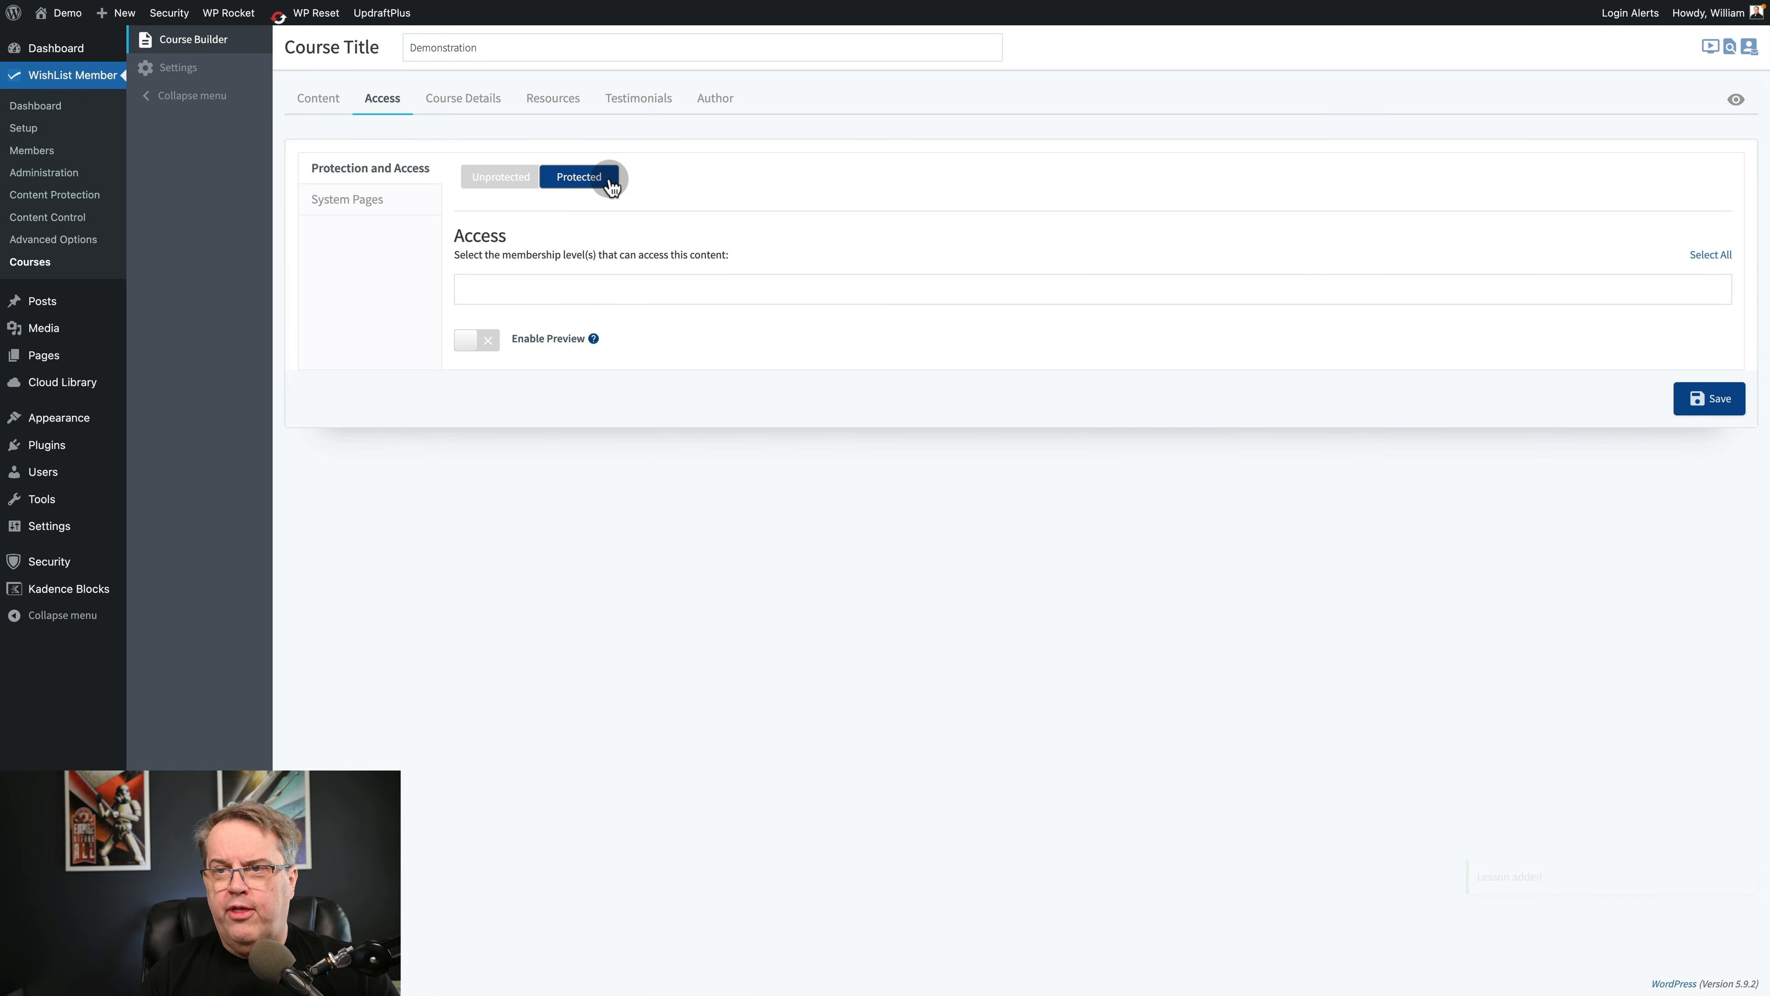
{"action": "left_click", "coordinate": [585, 287]}
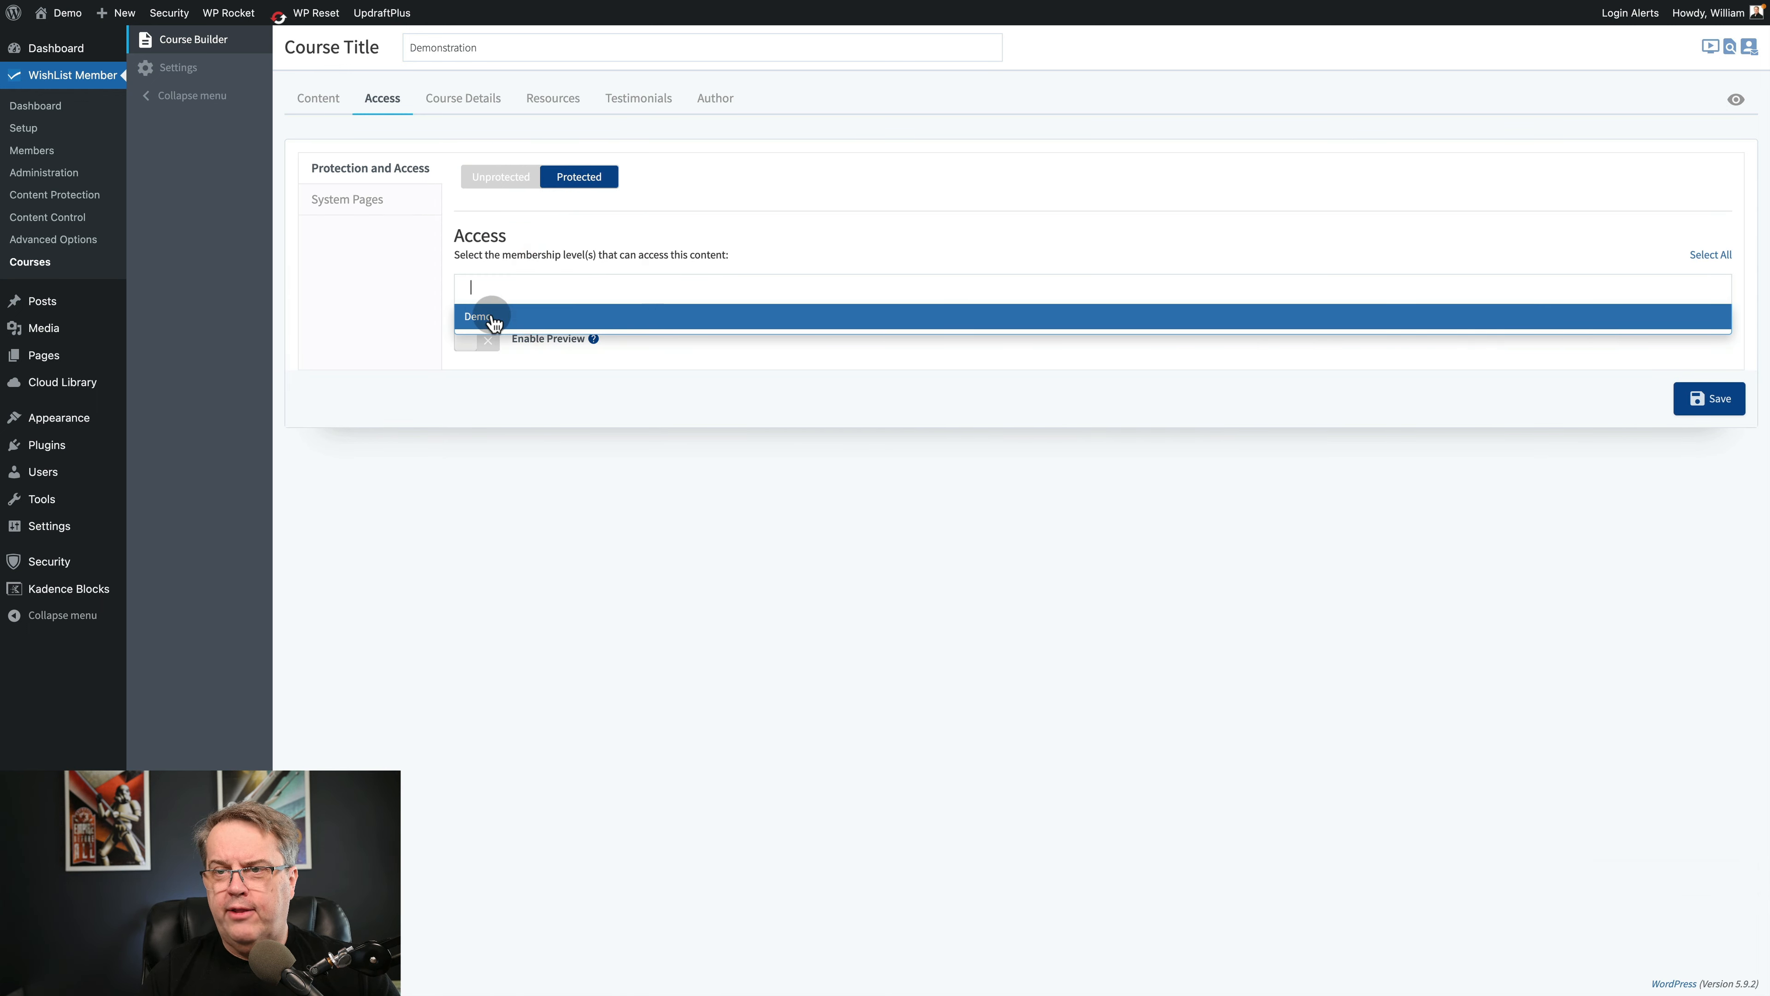
{"action": "left_click", "coordinate": [506, 318]}
{"action": "left_click", "coordinate": [579, 275]}
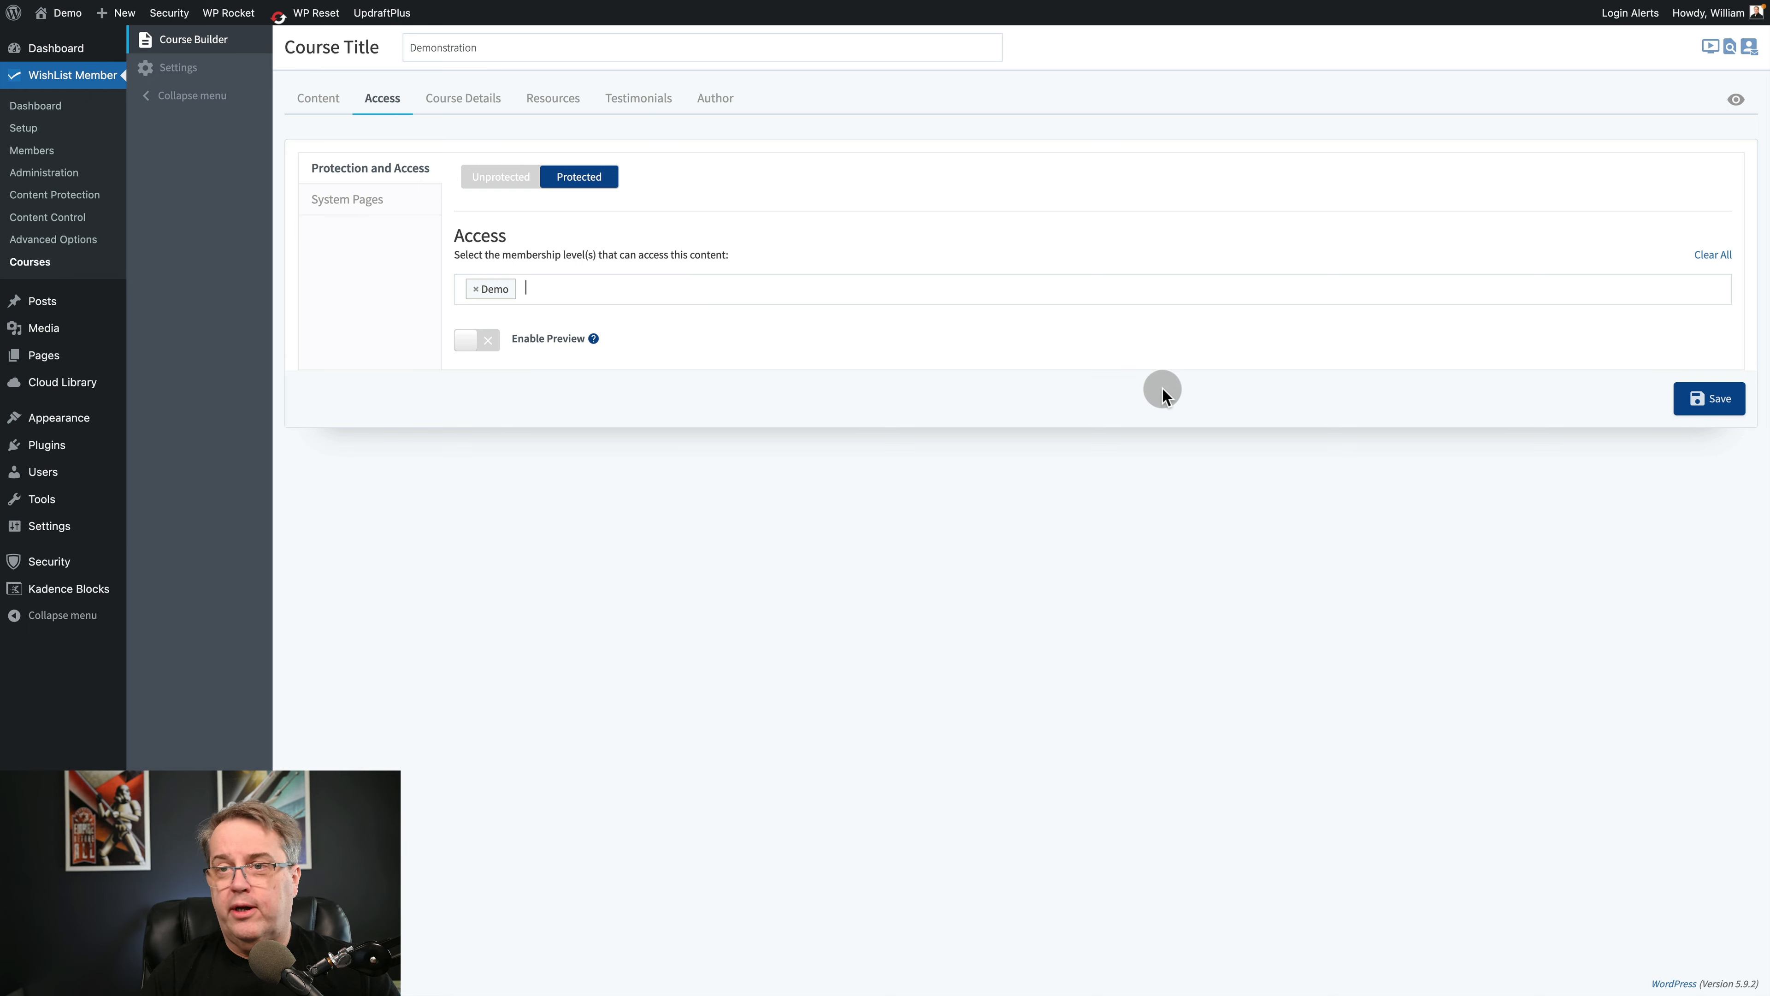
{"action": "left_click", "coordinate": [1701, 399]}
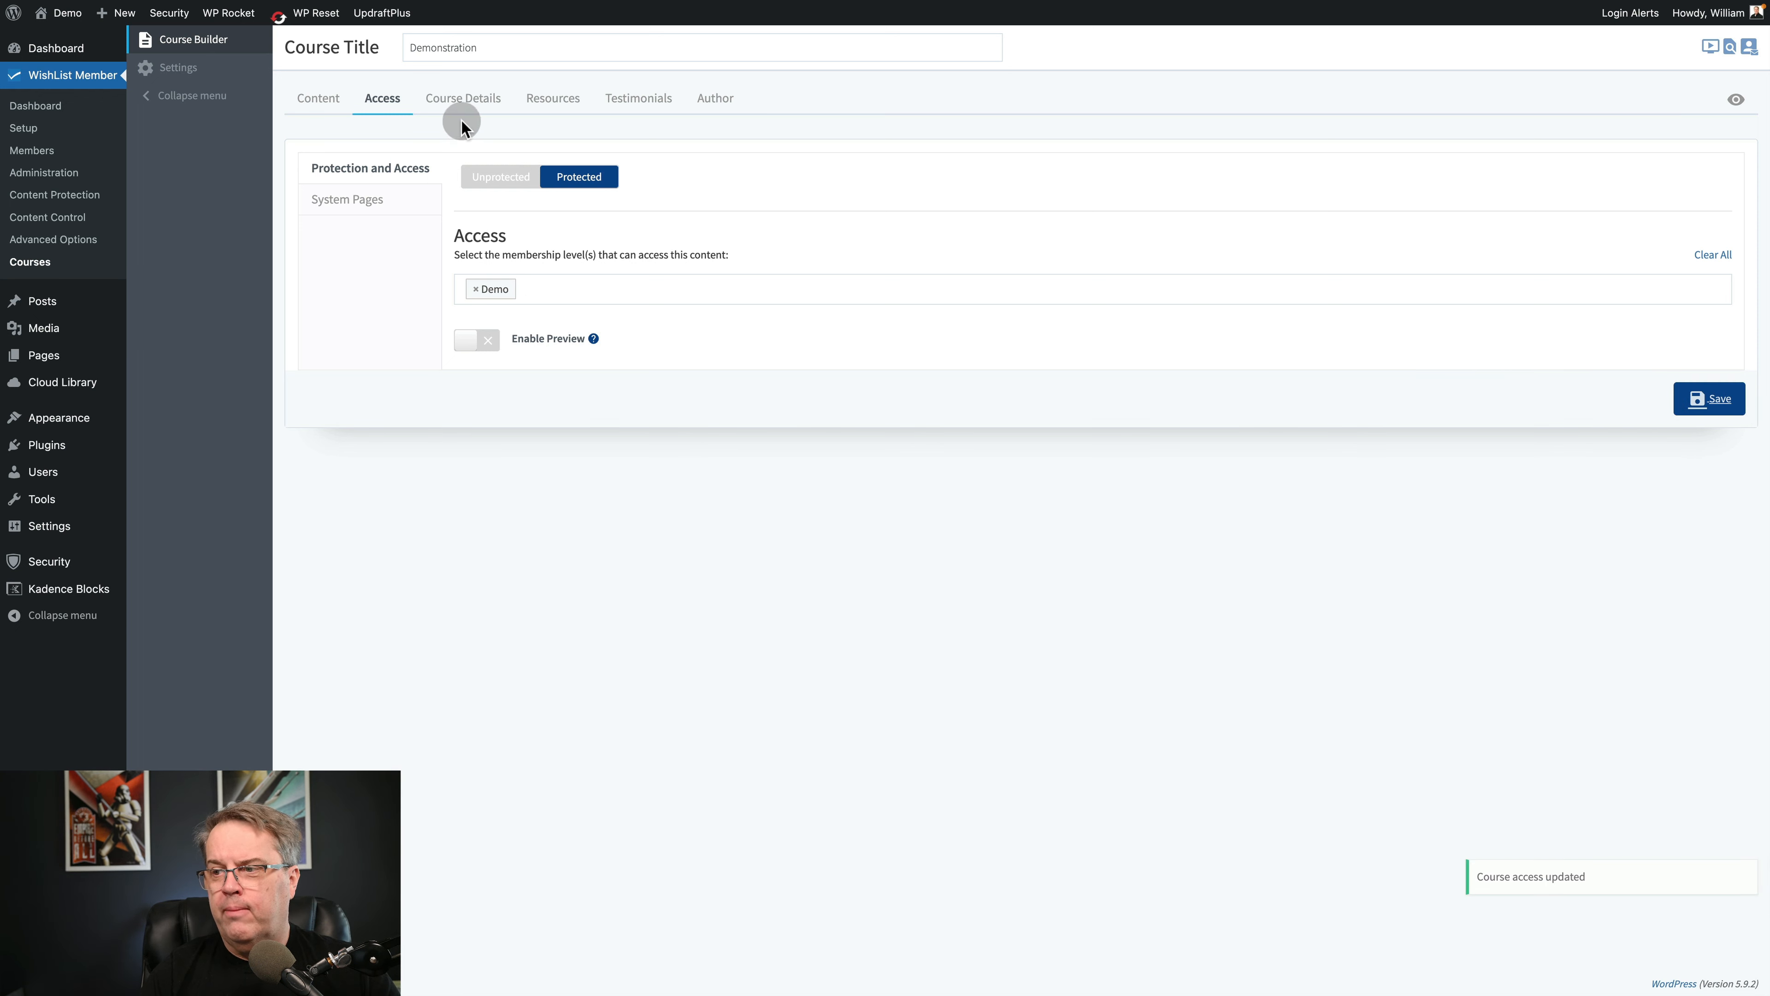
Review the course's detail options, including the category choices, and its resources and testimonials settings.
{"action": "left_click", "coordinate": [457, 103]}
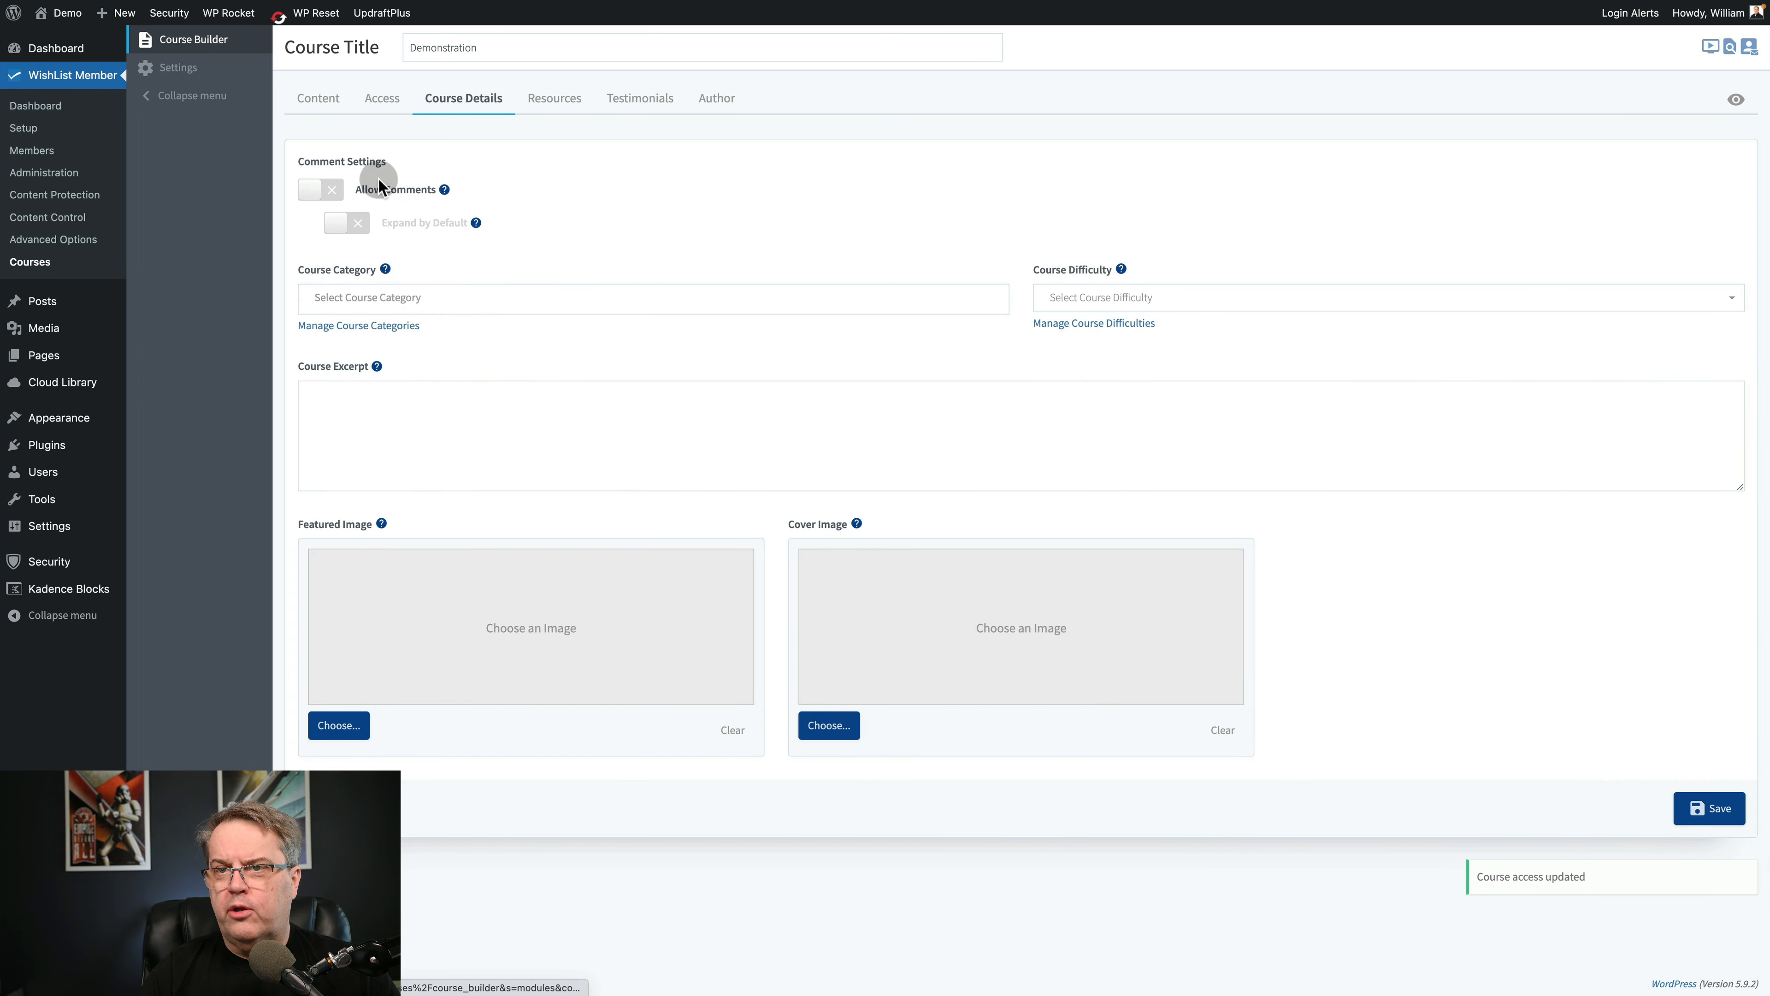
{"action": "left_click", "coordinate": [507, 289]}
{"action": "left_click", "coordinate": [614, 230]}
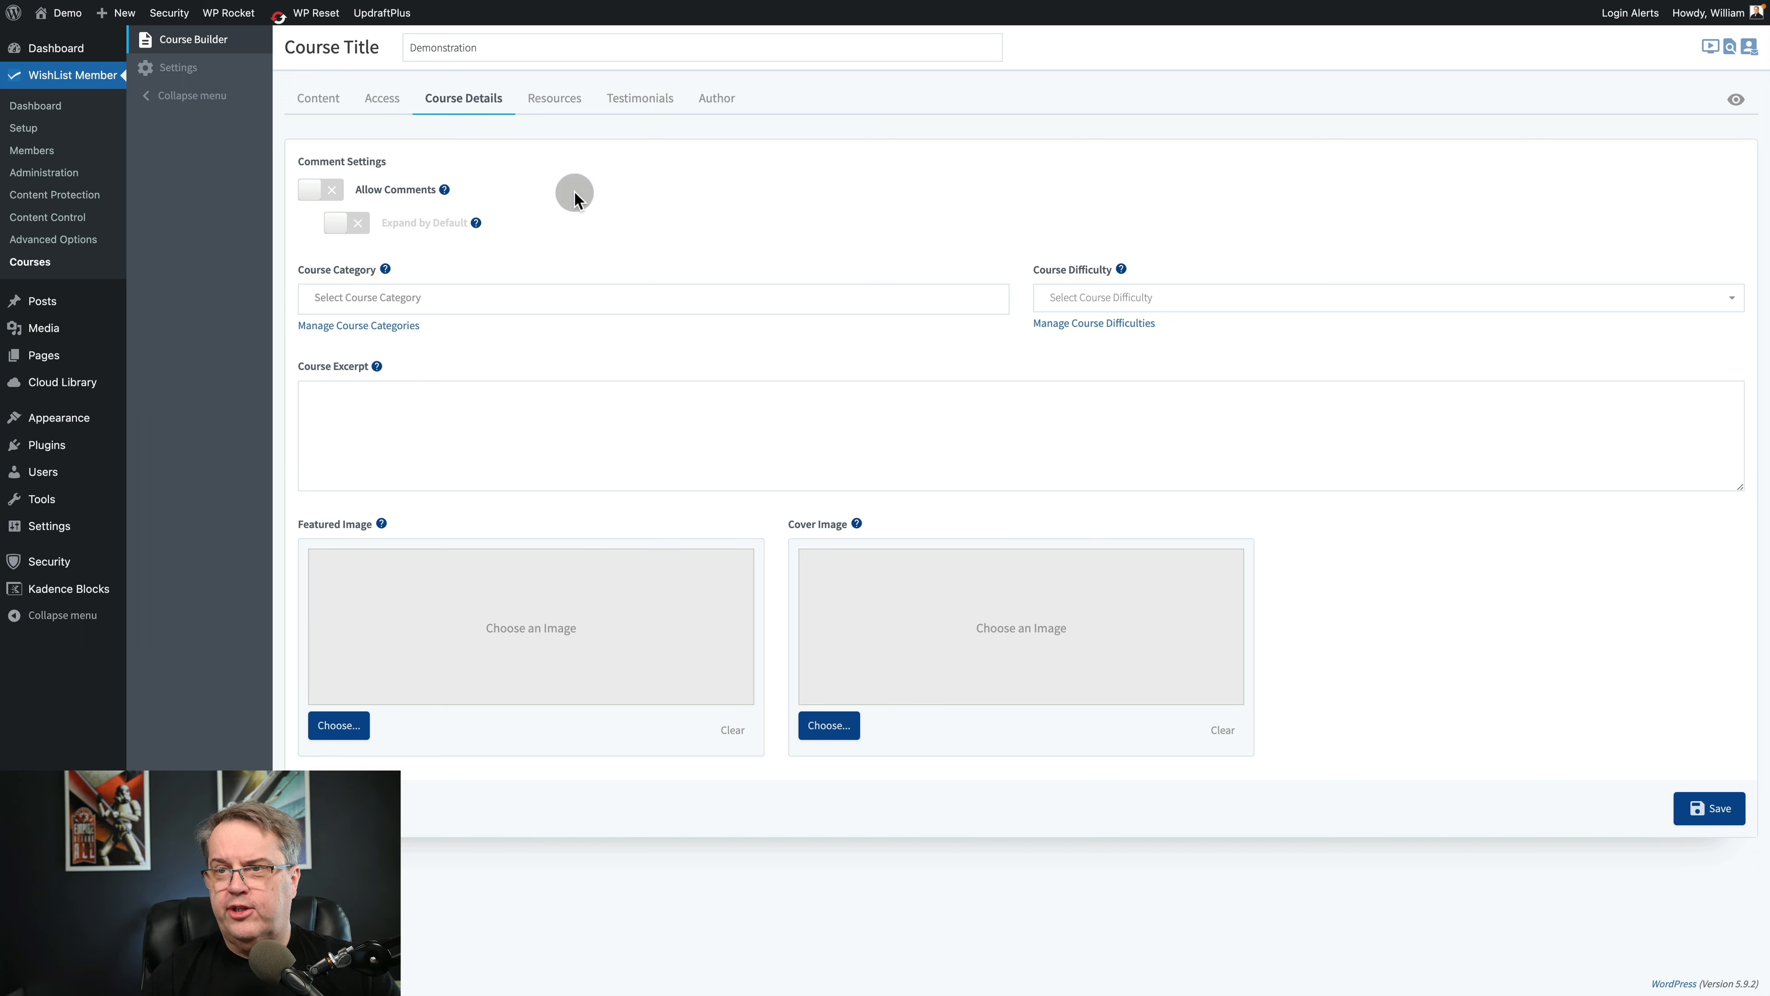
{"action": "left_click", "coordinate": [543, 102]}
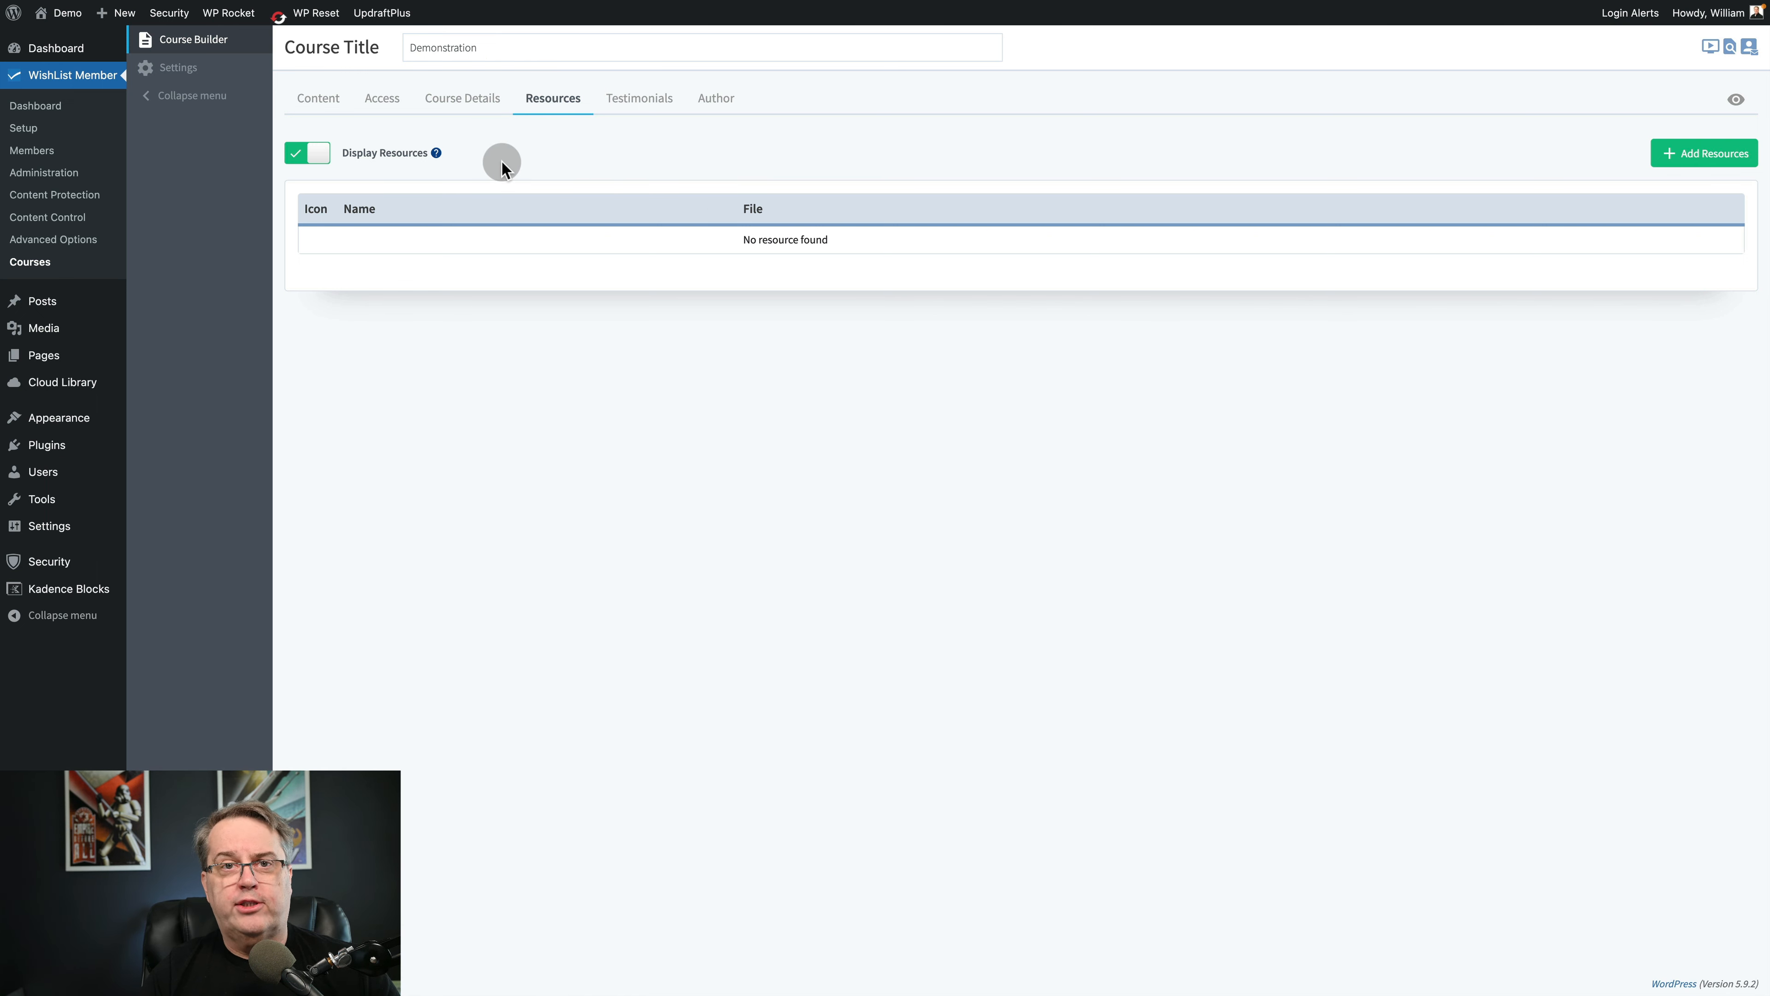
{"action": "left_click", "coordinate": [637, 103]}
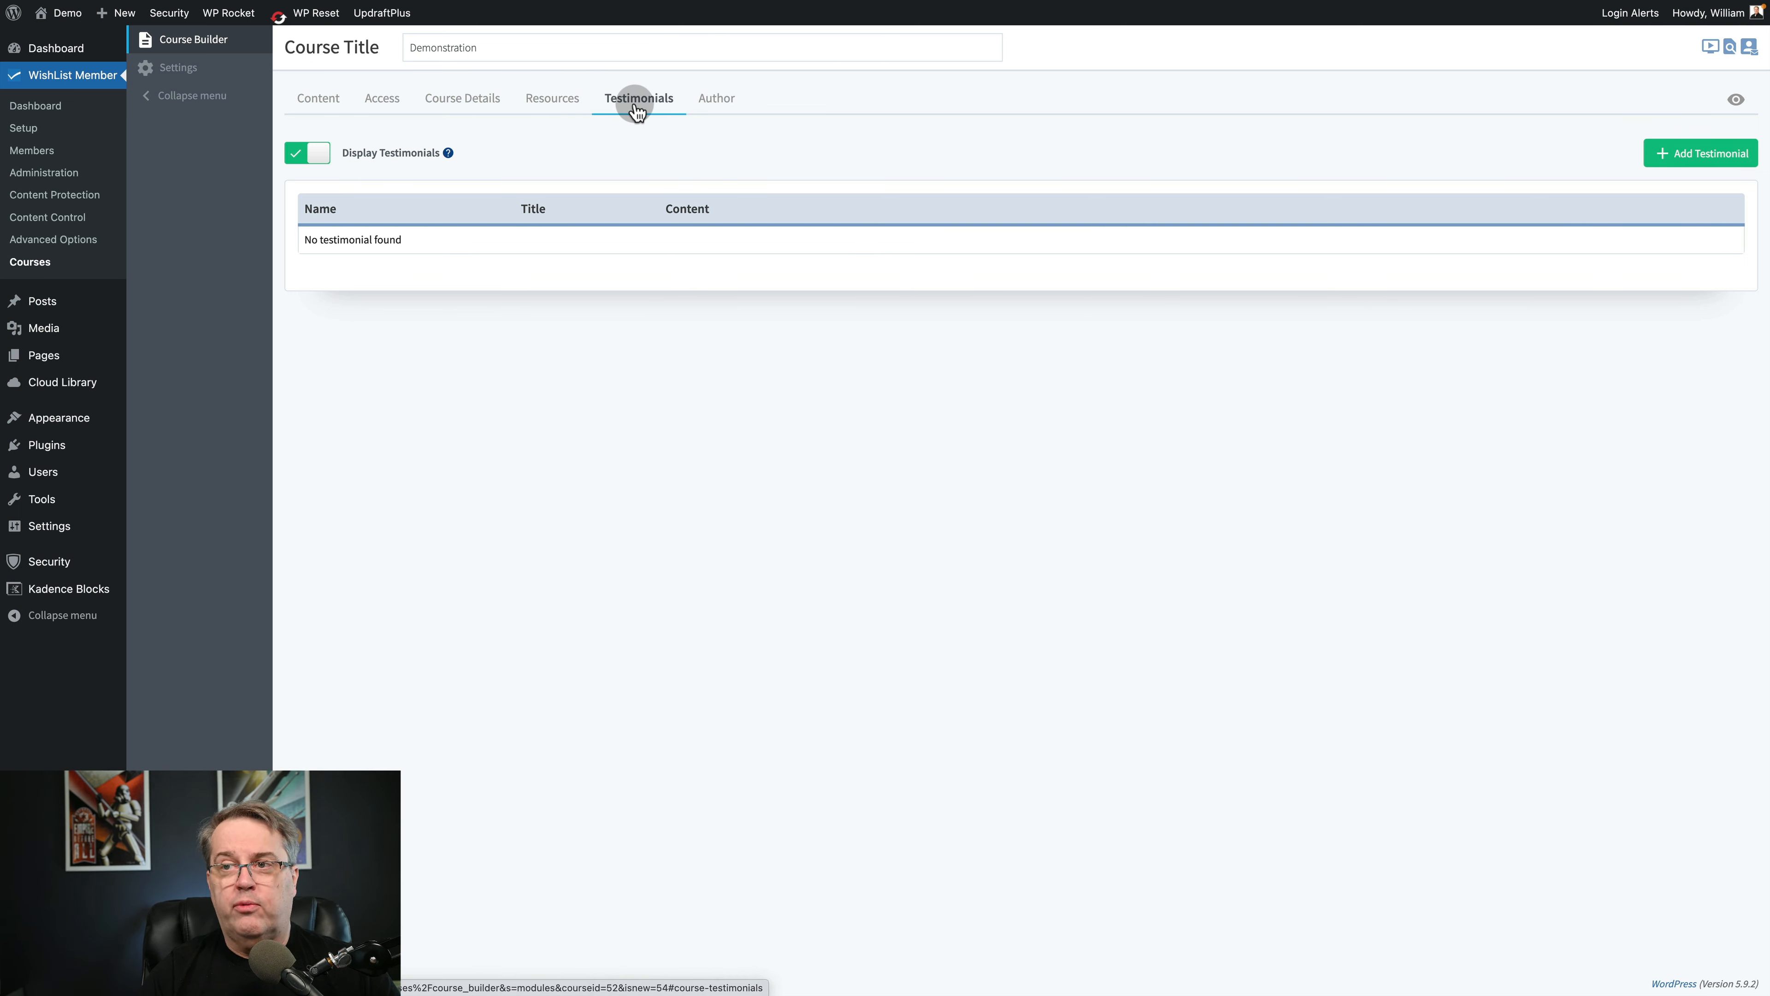
Turn off the display of author information, testimonials and resources for the course, saving the author settings.
{"action": "left_click", "coordinate": [719, 99]}
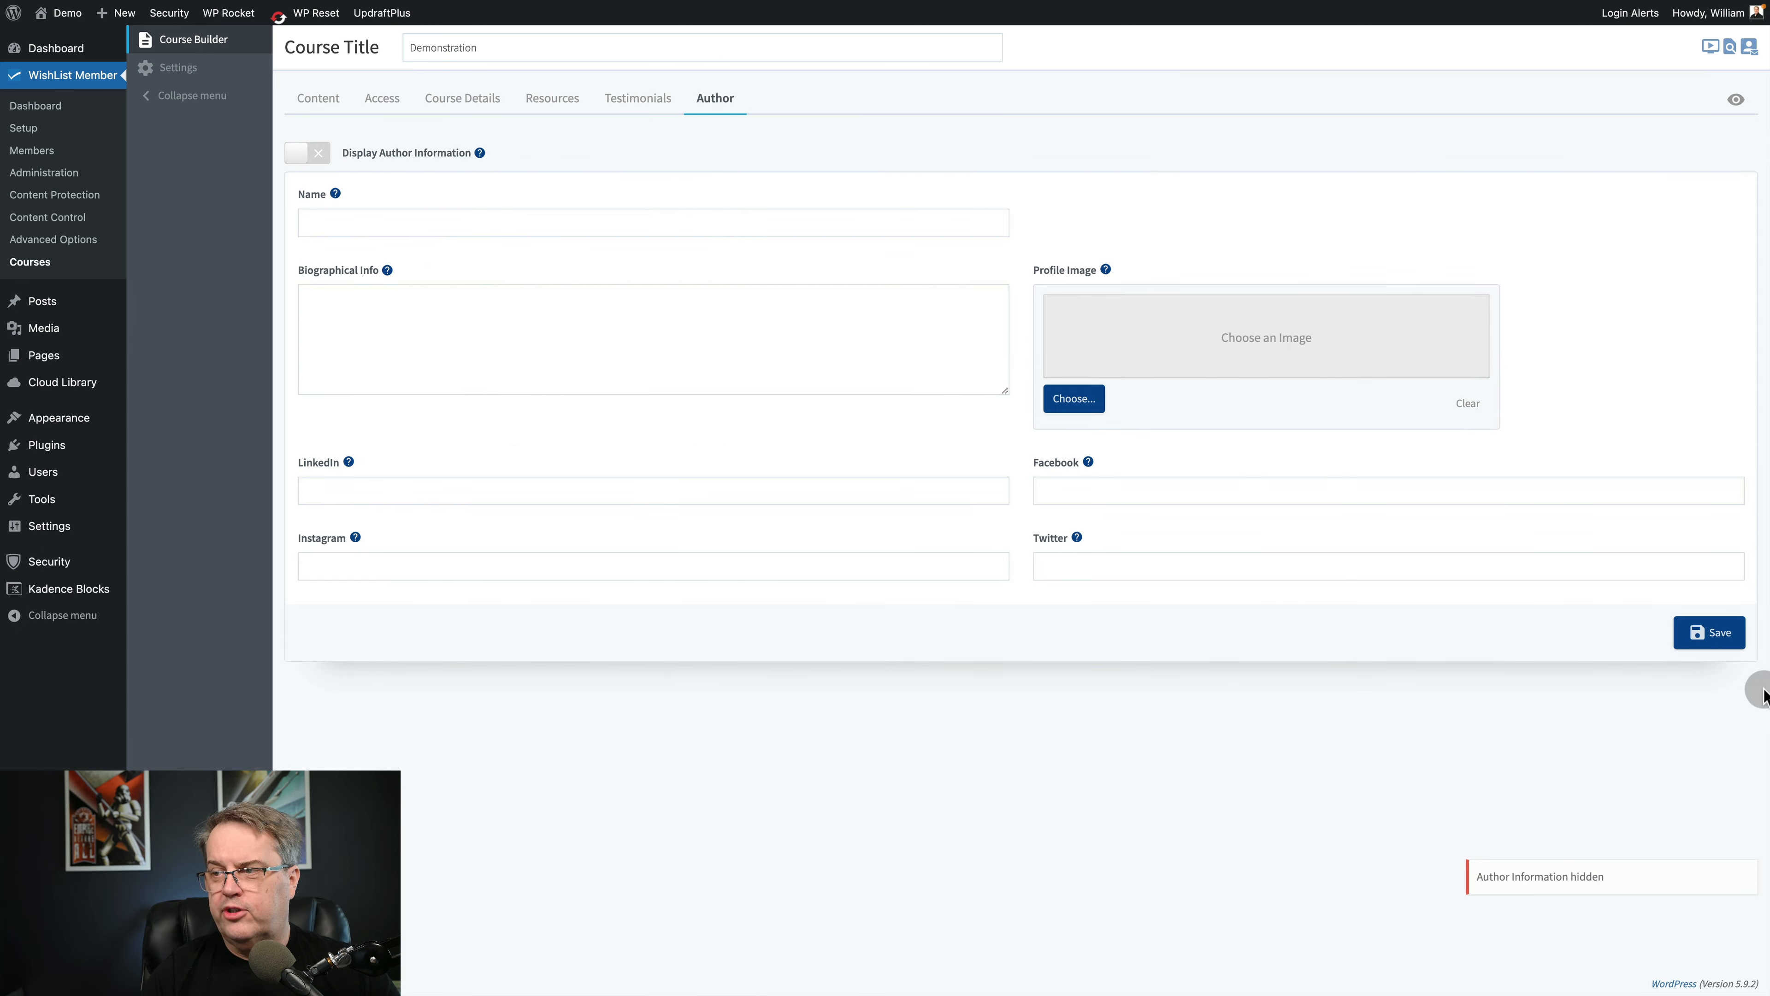
{"action": "left_click", "coordinate": [1711, 639]}
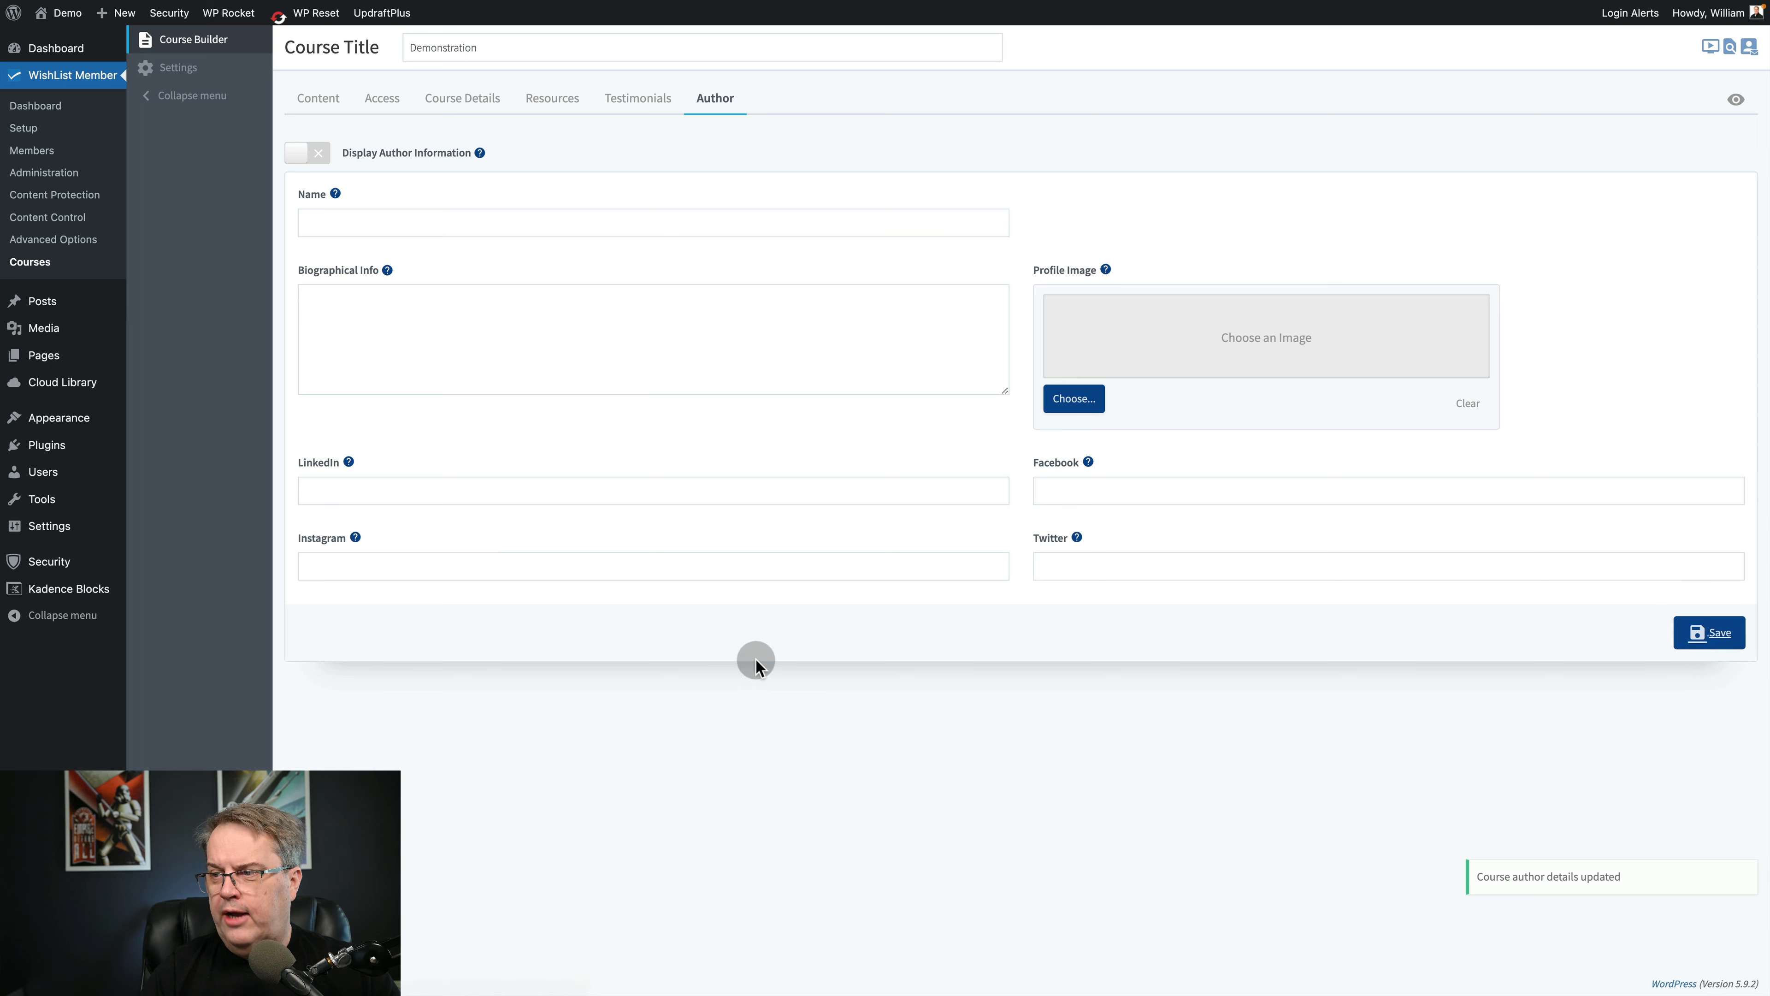
{"action": "left_click", "coordinate": [636, 99]}
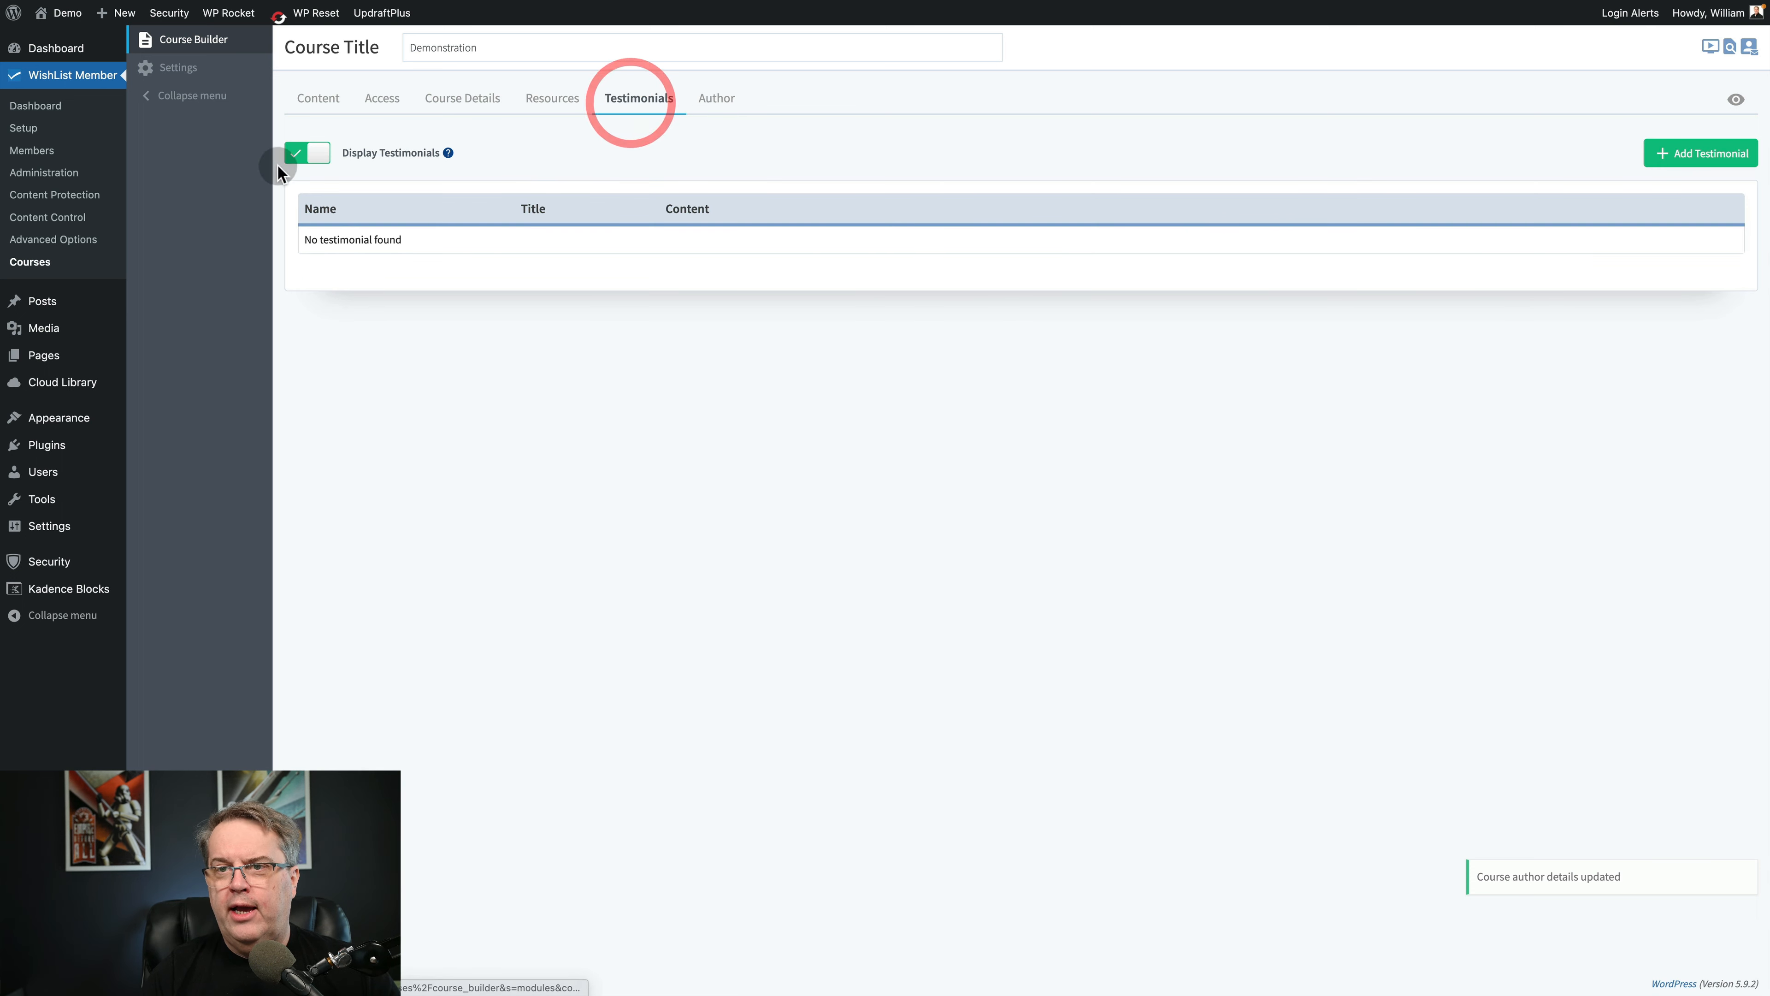
{"action": "left_click", "coordinate": [309, 154]}
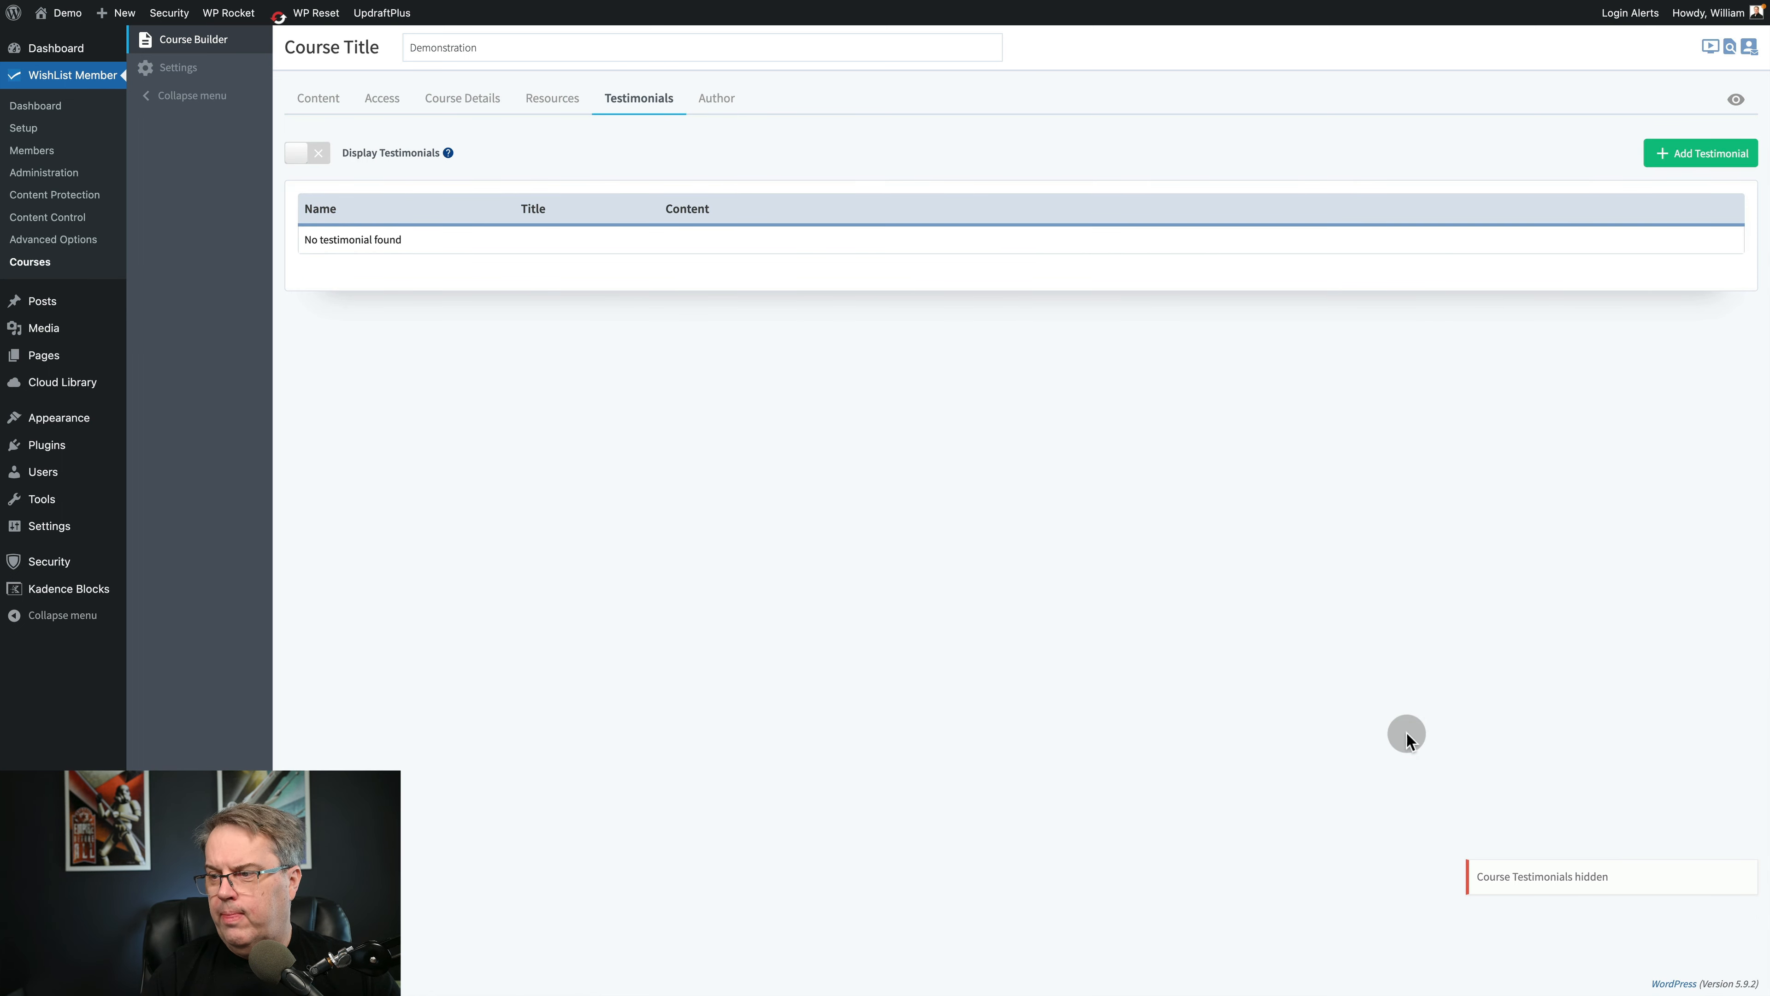
{"action": "left_click", "coordinate": [553, 105]}
{"action": "left_click", "coordinate": [301, 153]}
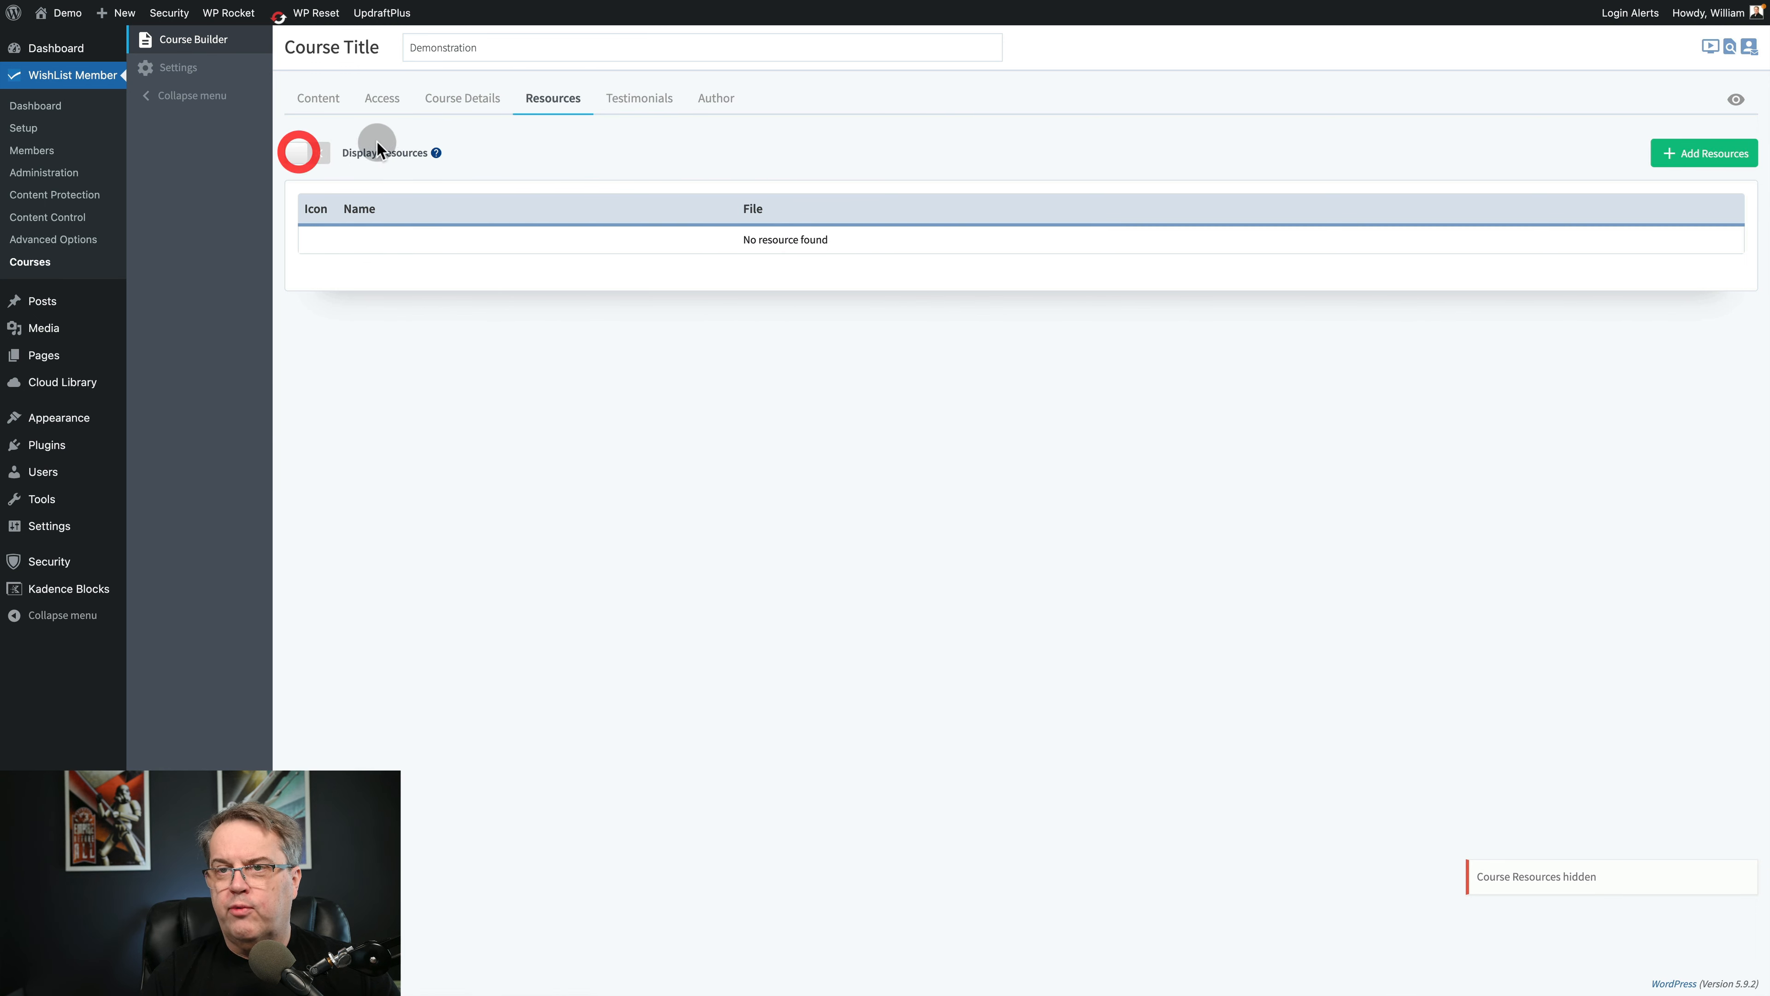
Copy the first generated lorem ipsum paragraph into the Course Excerpt and save the course details.
{"action": "left_click", "coordinate": [454, 103]}
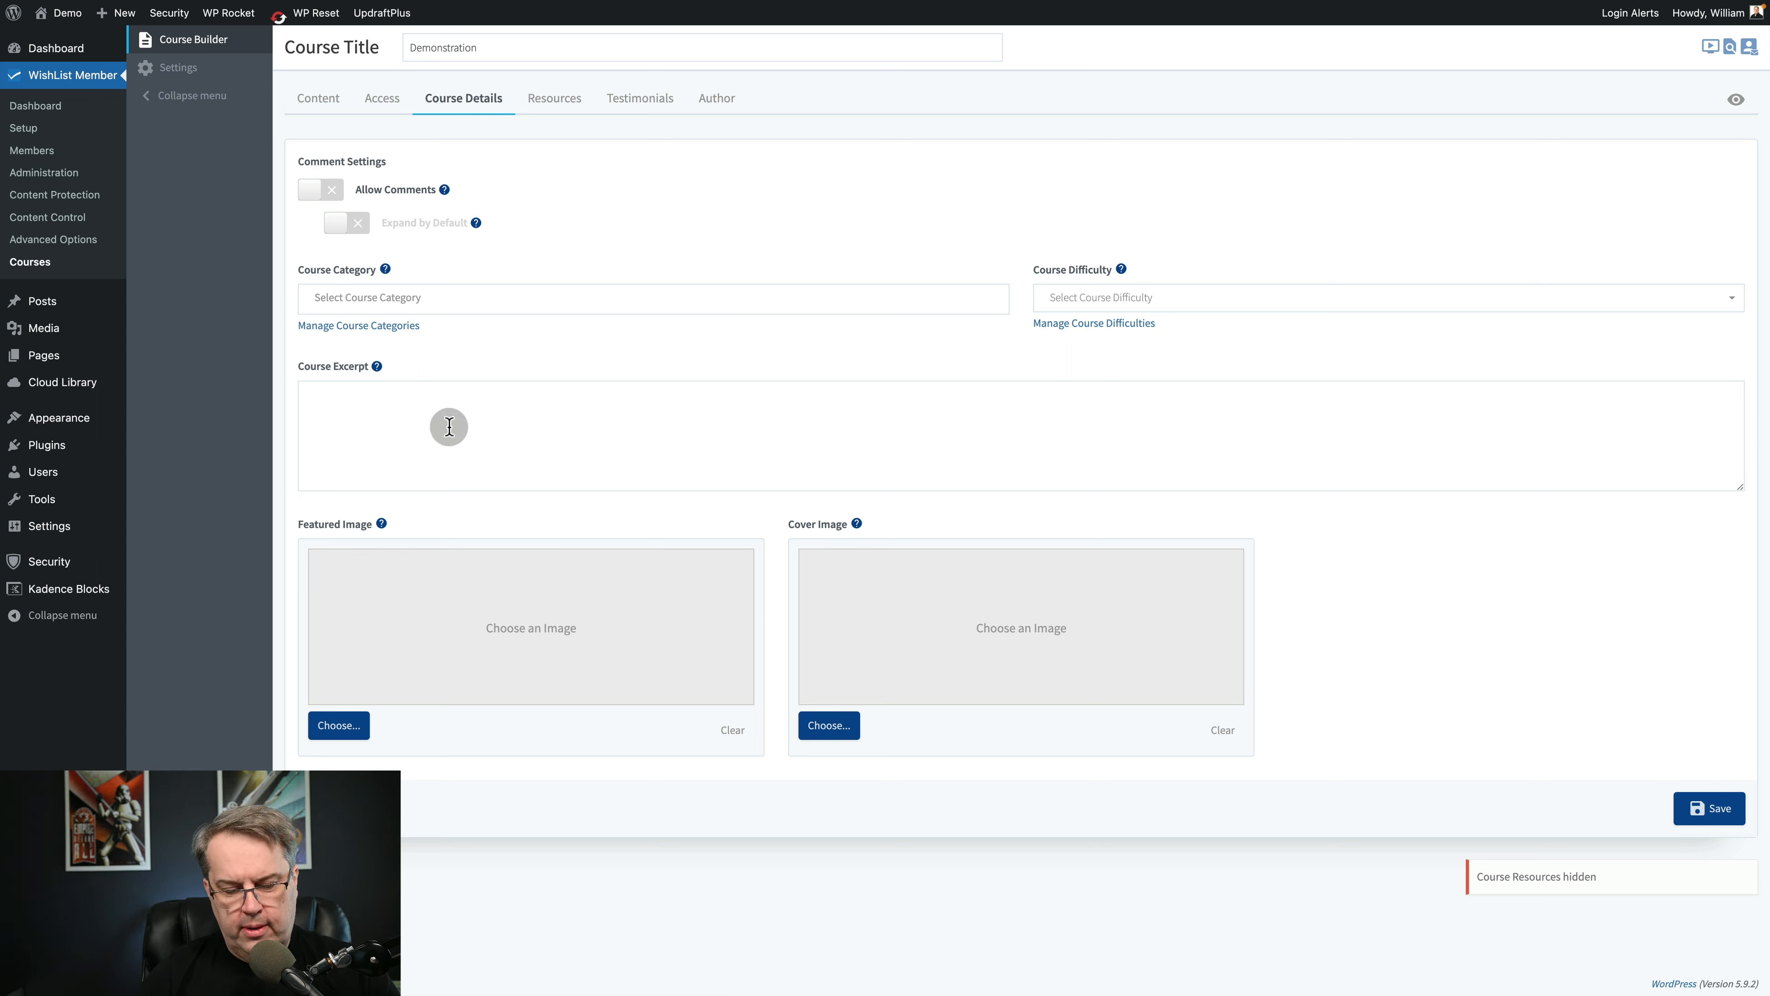
{"action": "key", "text": "ctrl+Tab"}
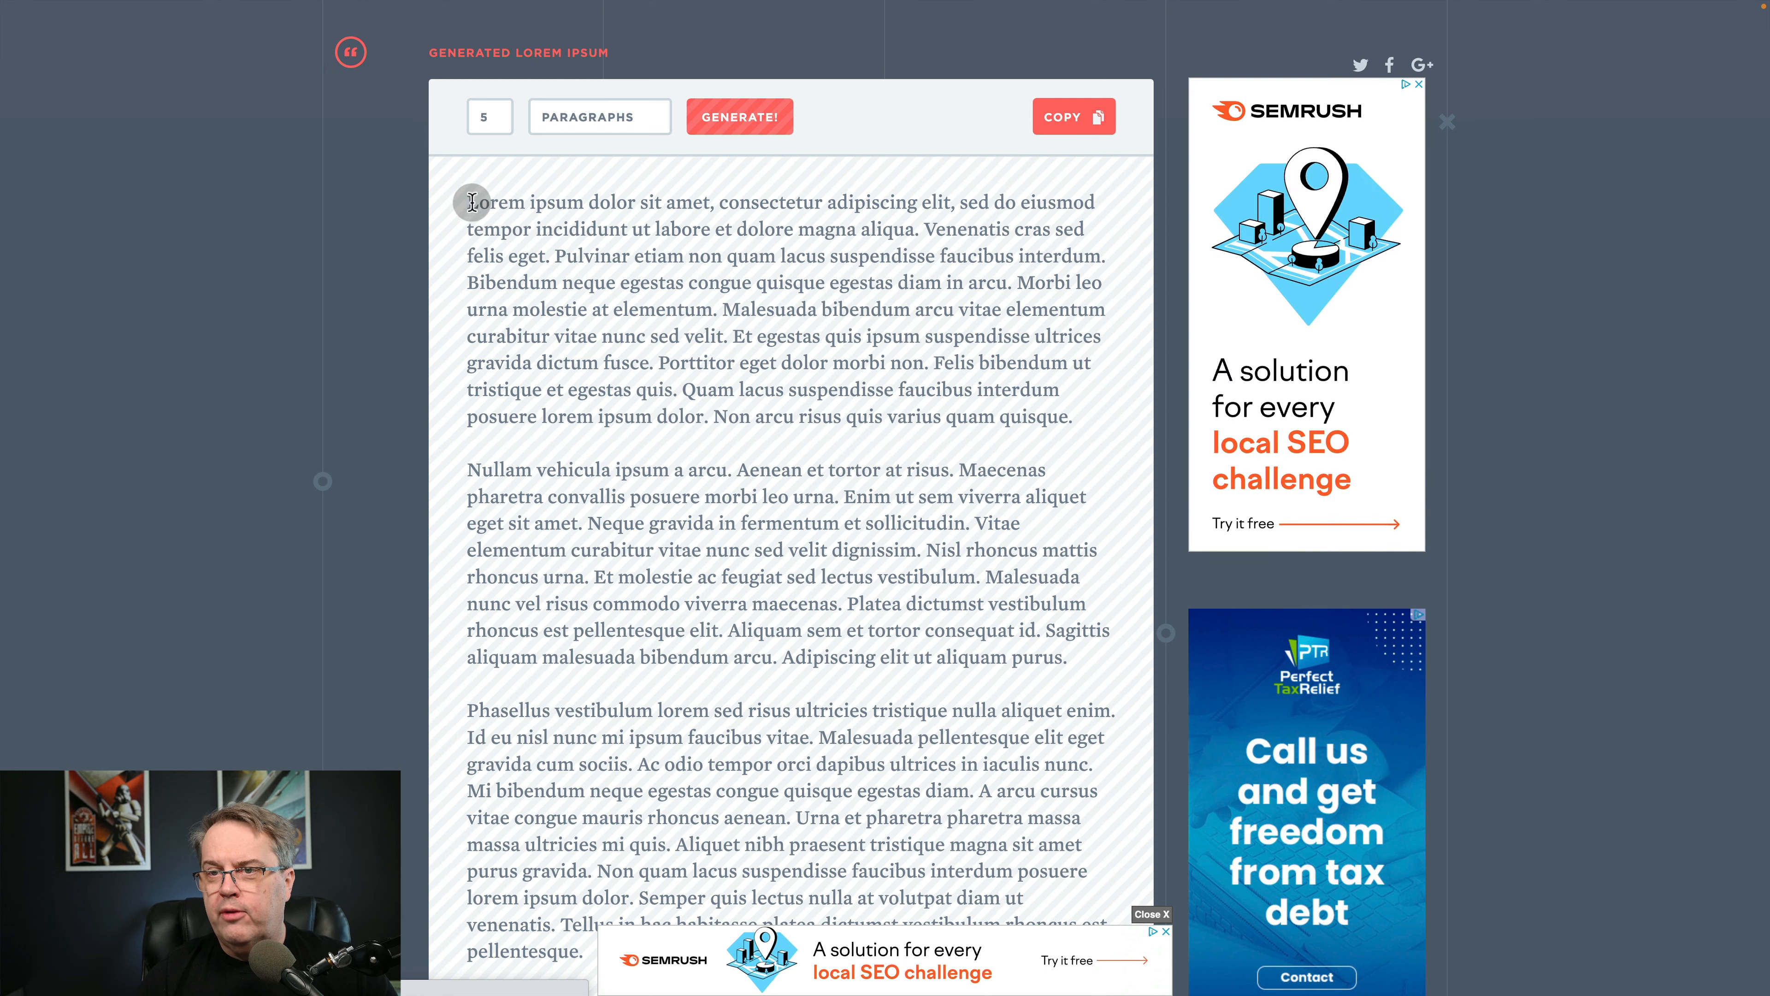
{"action": "left_click_drag", "start_coordinate": [472, 202], "coordinate": [1093, 429]}
{"action": "key", "text": "ctrl+c"}
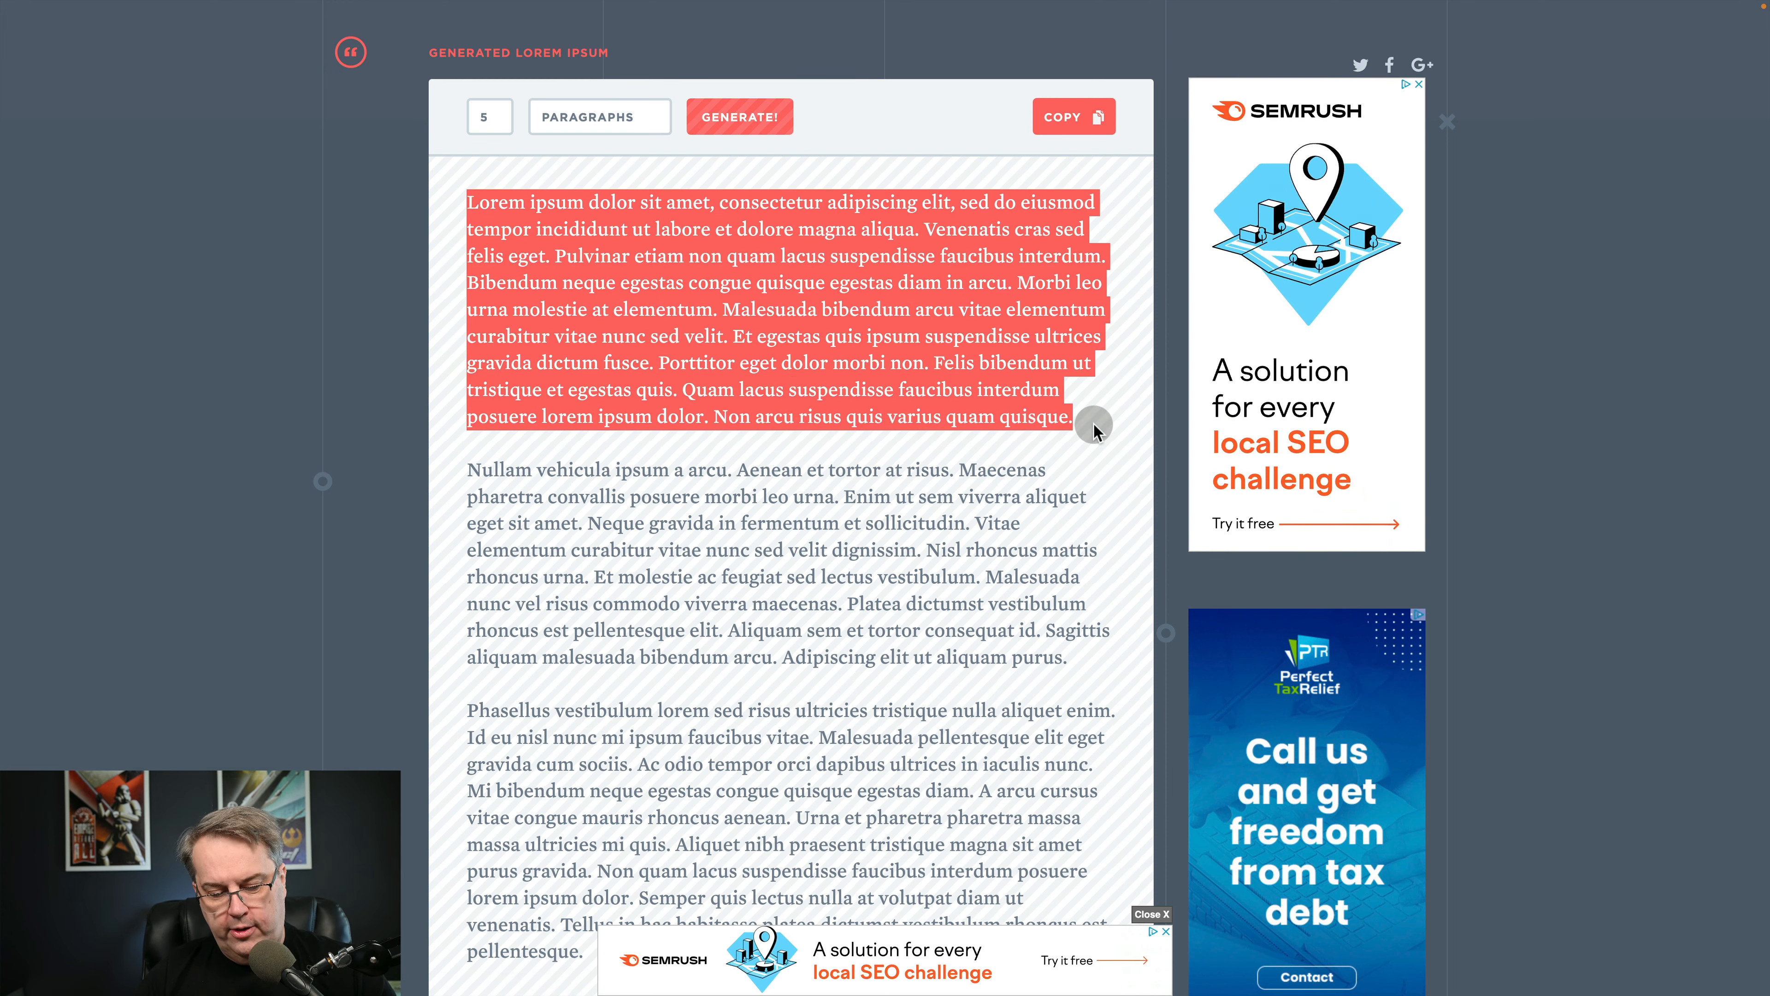
{"action": "key", "text": "ctrl+shift+Tab"}
{"action": "left_click", "coordinate": [646, 443]}
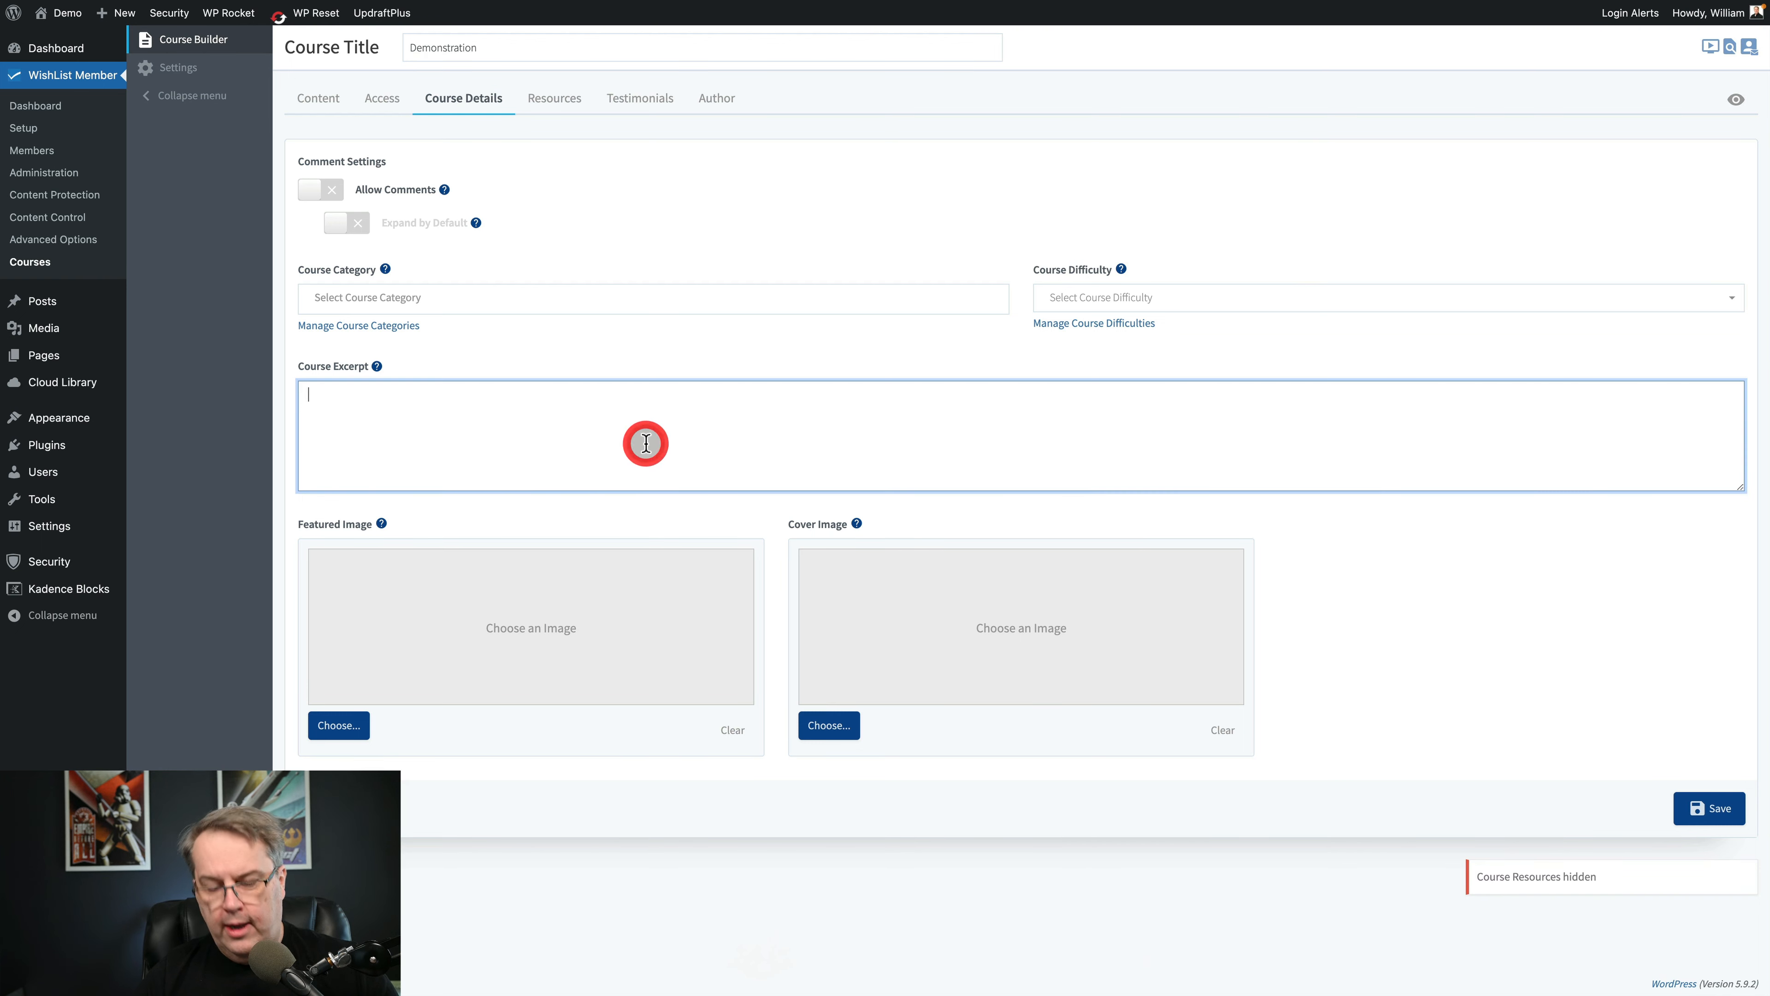
{"action": "key", "text": "ctrl+v"}
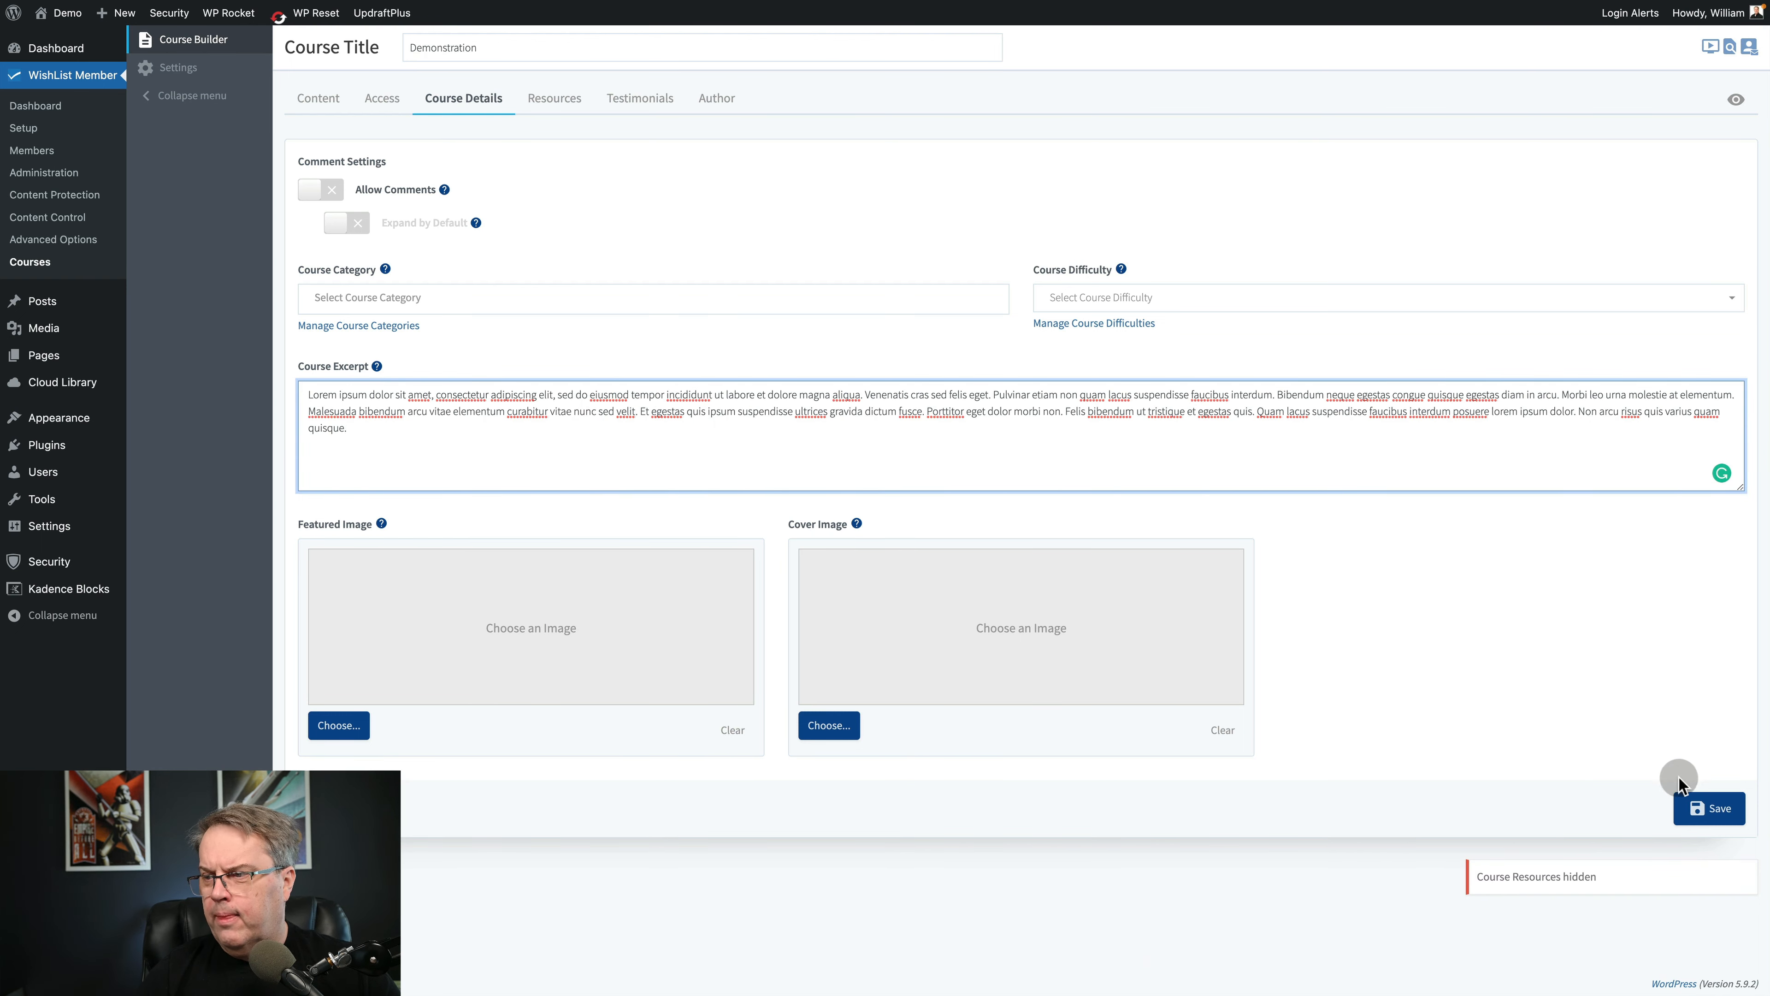
{"action": "left_click", "coordinate": [1704, 808]}
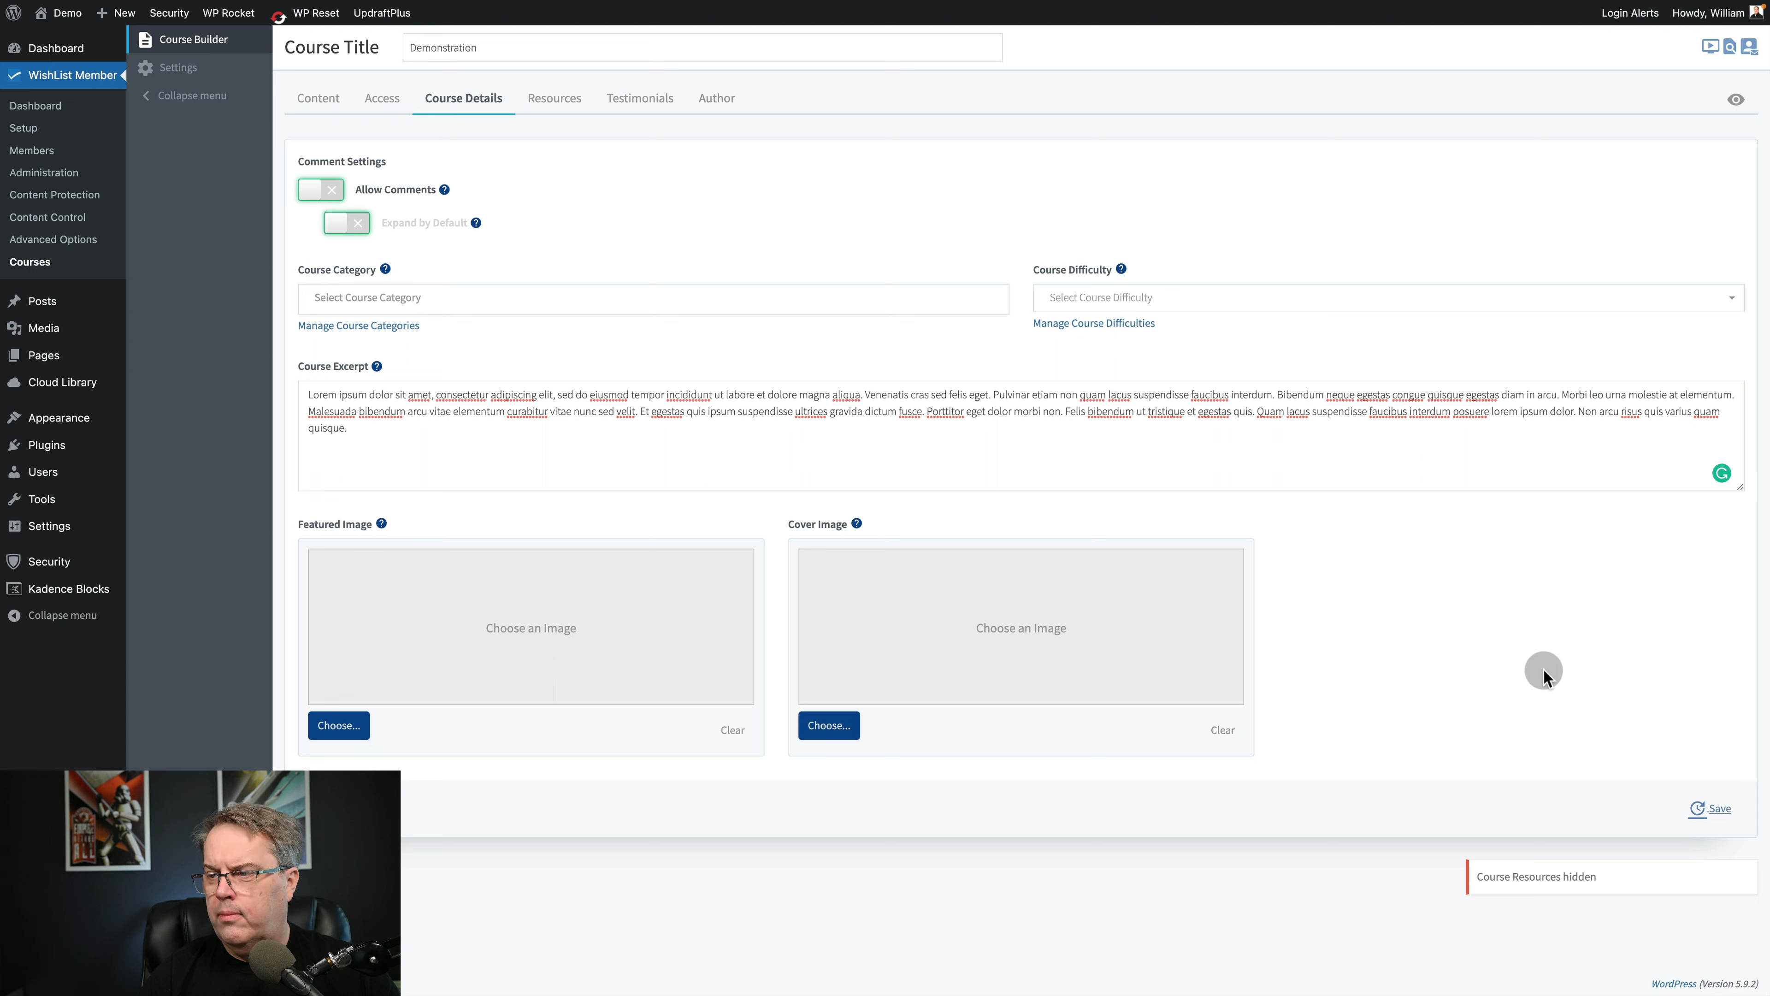
{"action": "left_click", "coordinate": [1720, 807]}
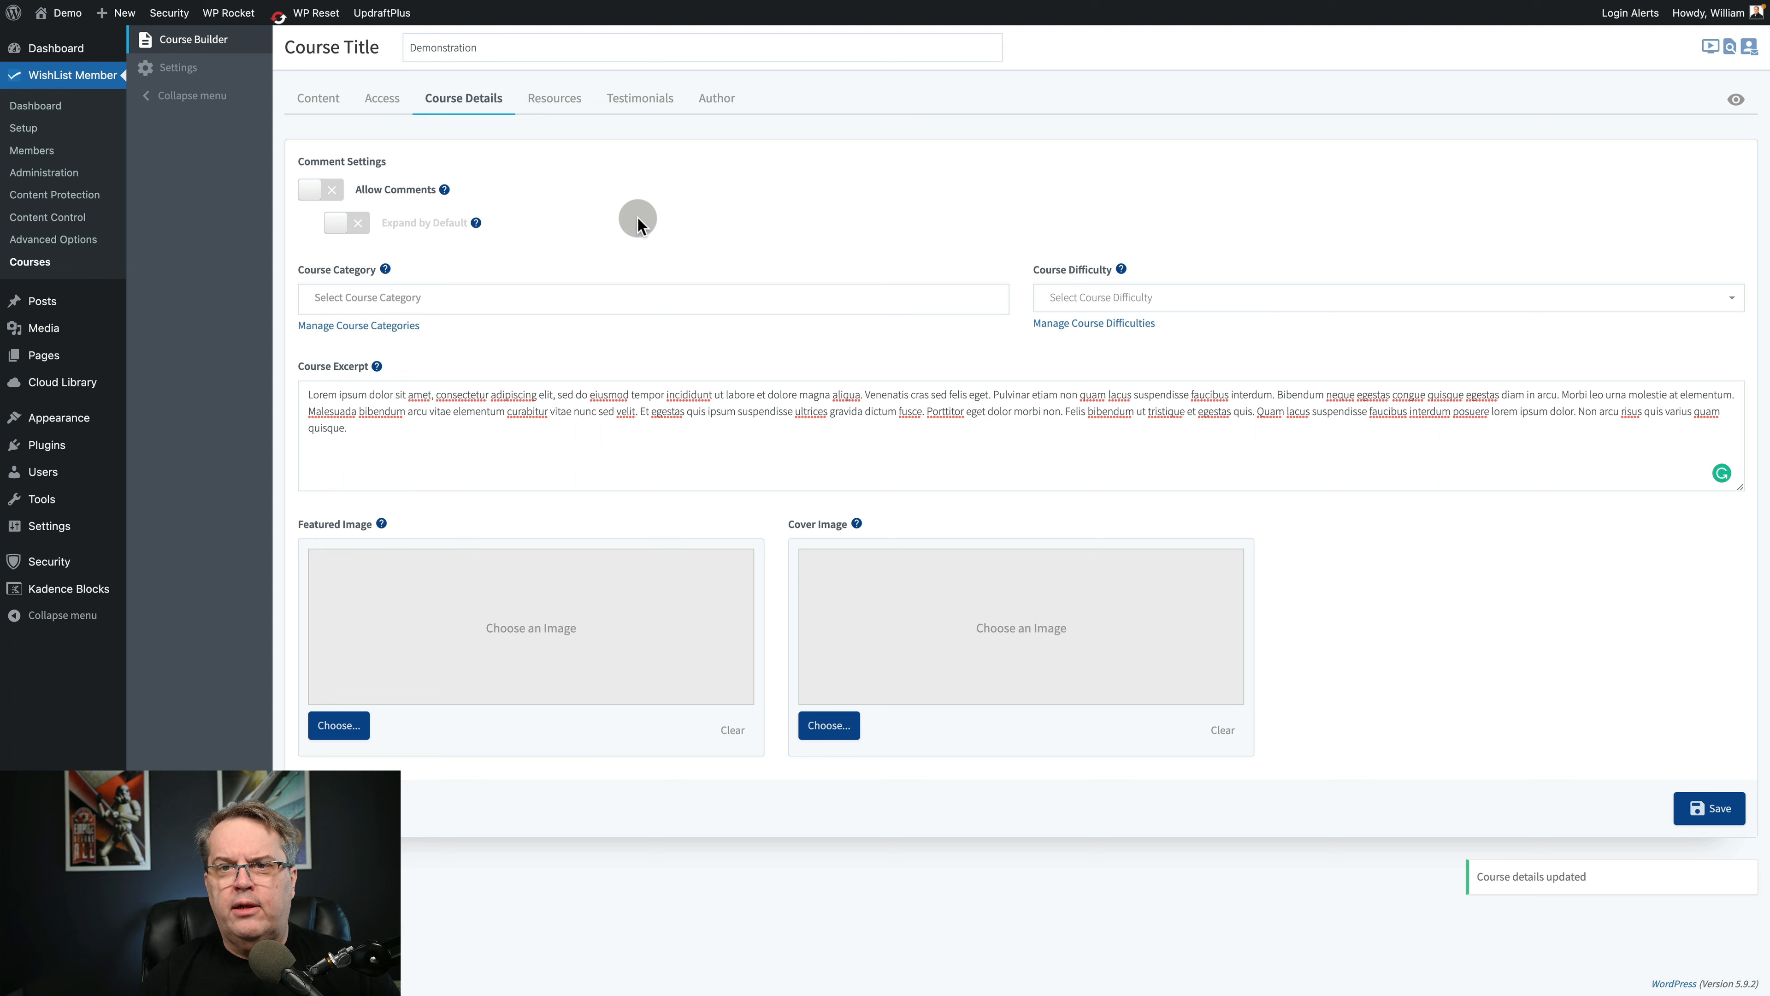
Open Lesson 1 of Mod 1 for editing and check its video source options, keeping URL.
{"action": "left_click", "coordinate": [317, 98]}
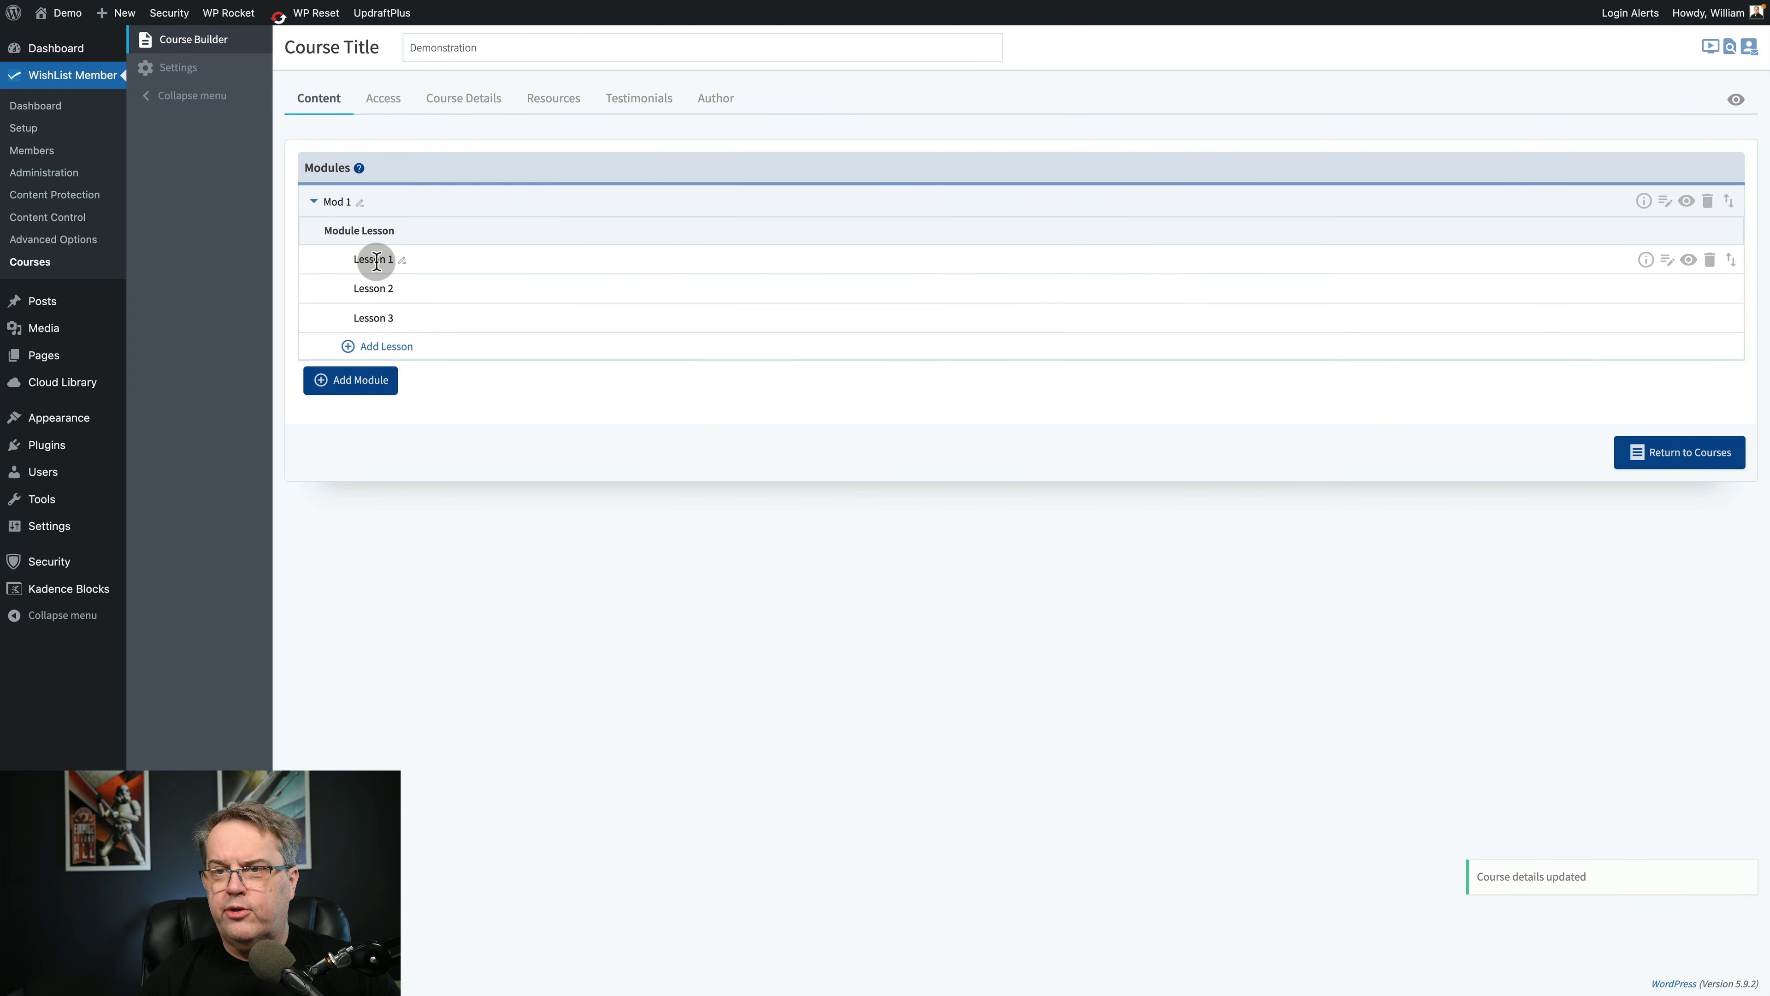
{"action": "left_click", "coordinate": [1646, 261]}
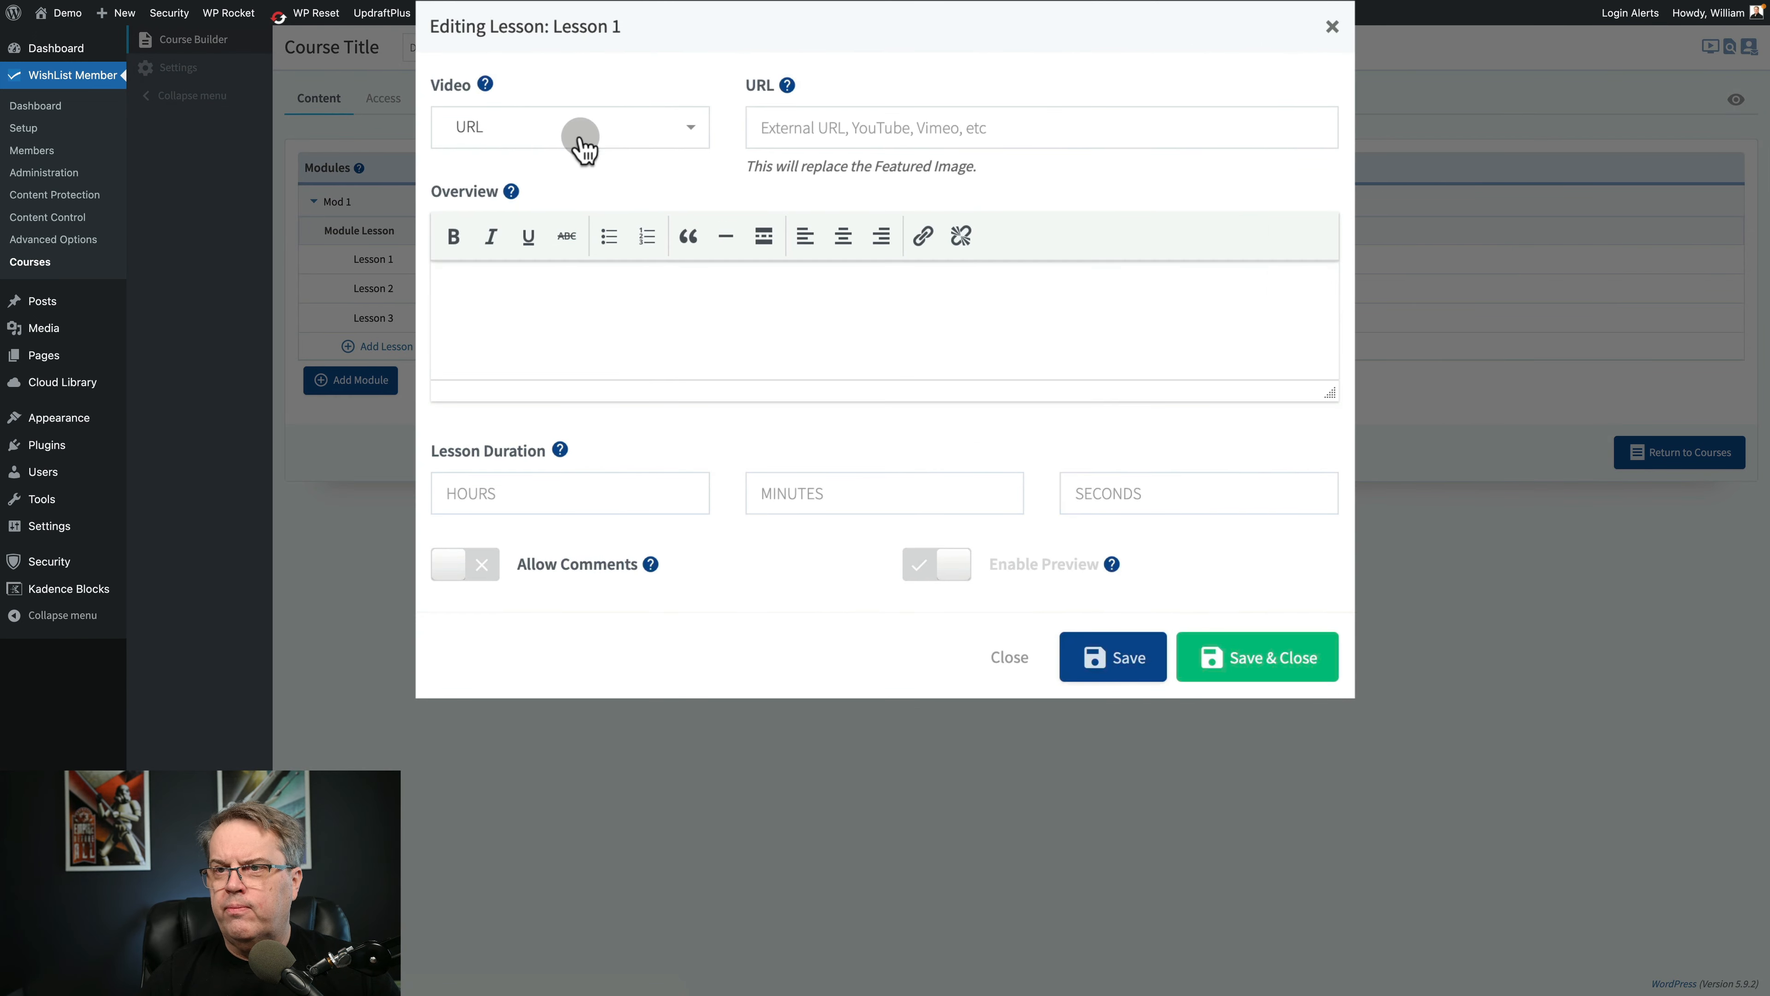
{"action": "left_click", "coordinate": [581, 136]}
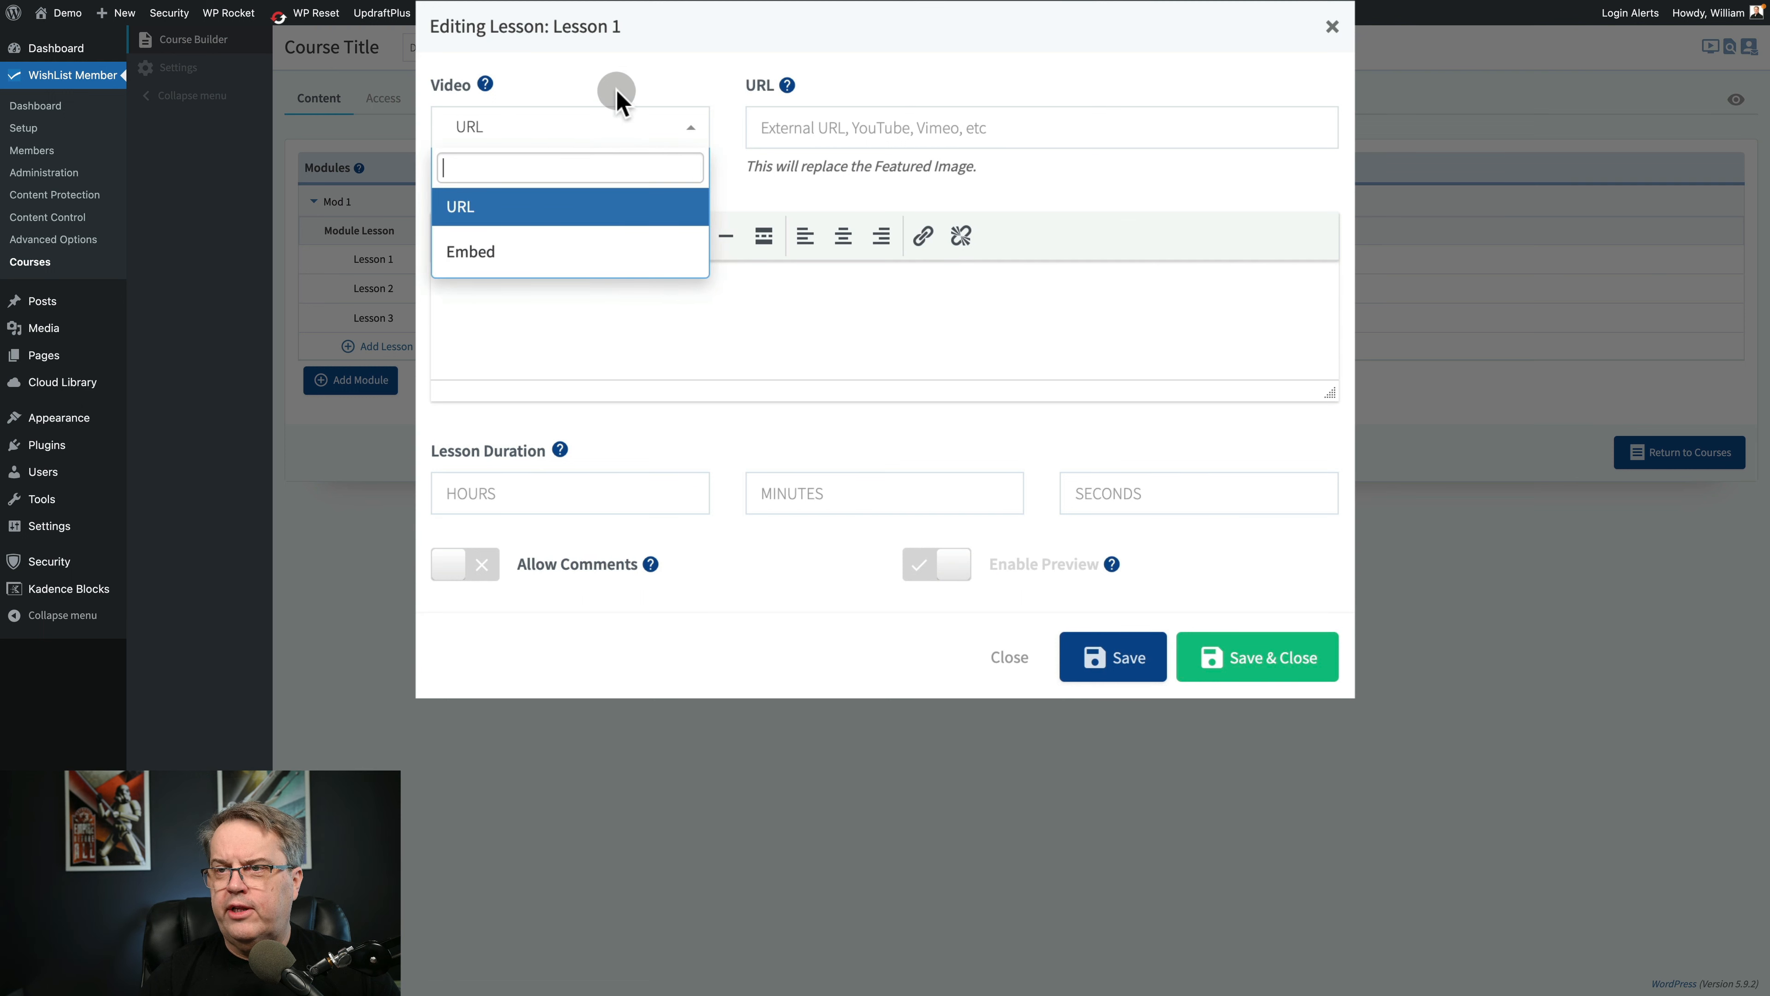
{"action": "left_click", "coordinate": [617, 64]}
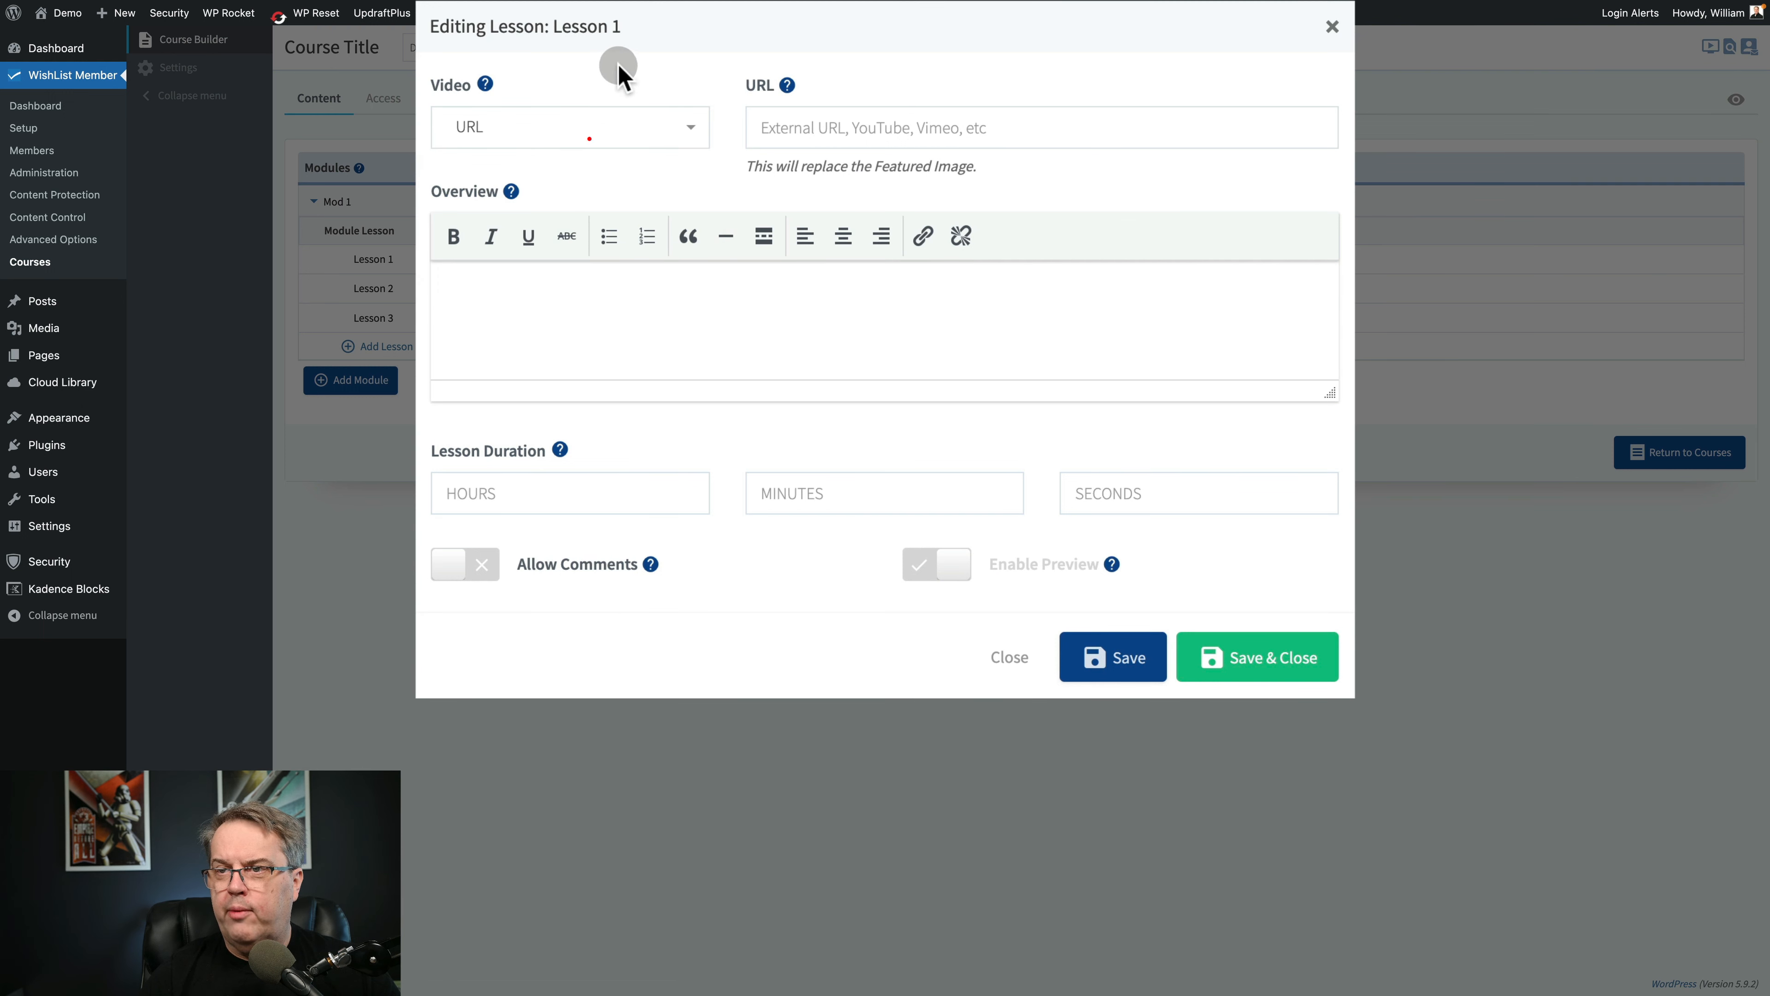
{"action": "left_click", "coordinate": [647, 153]}
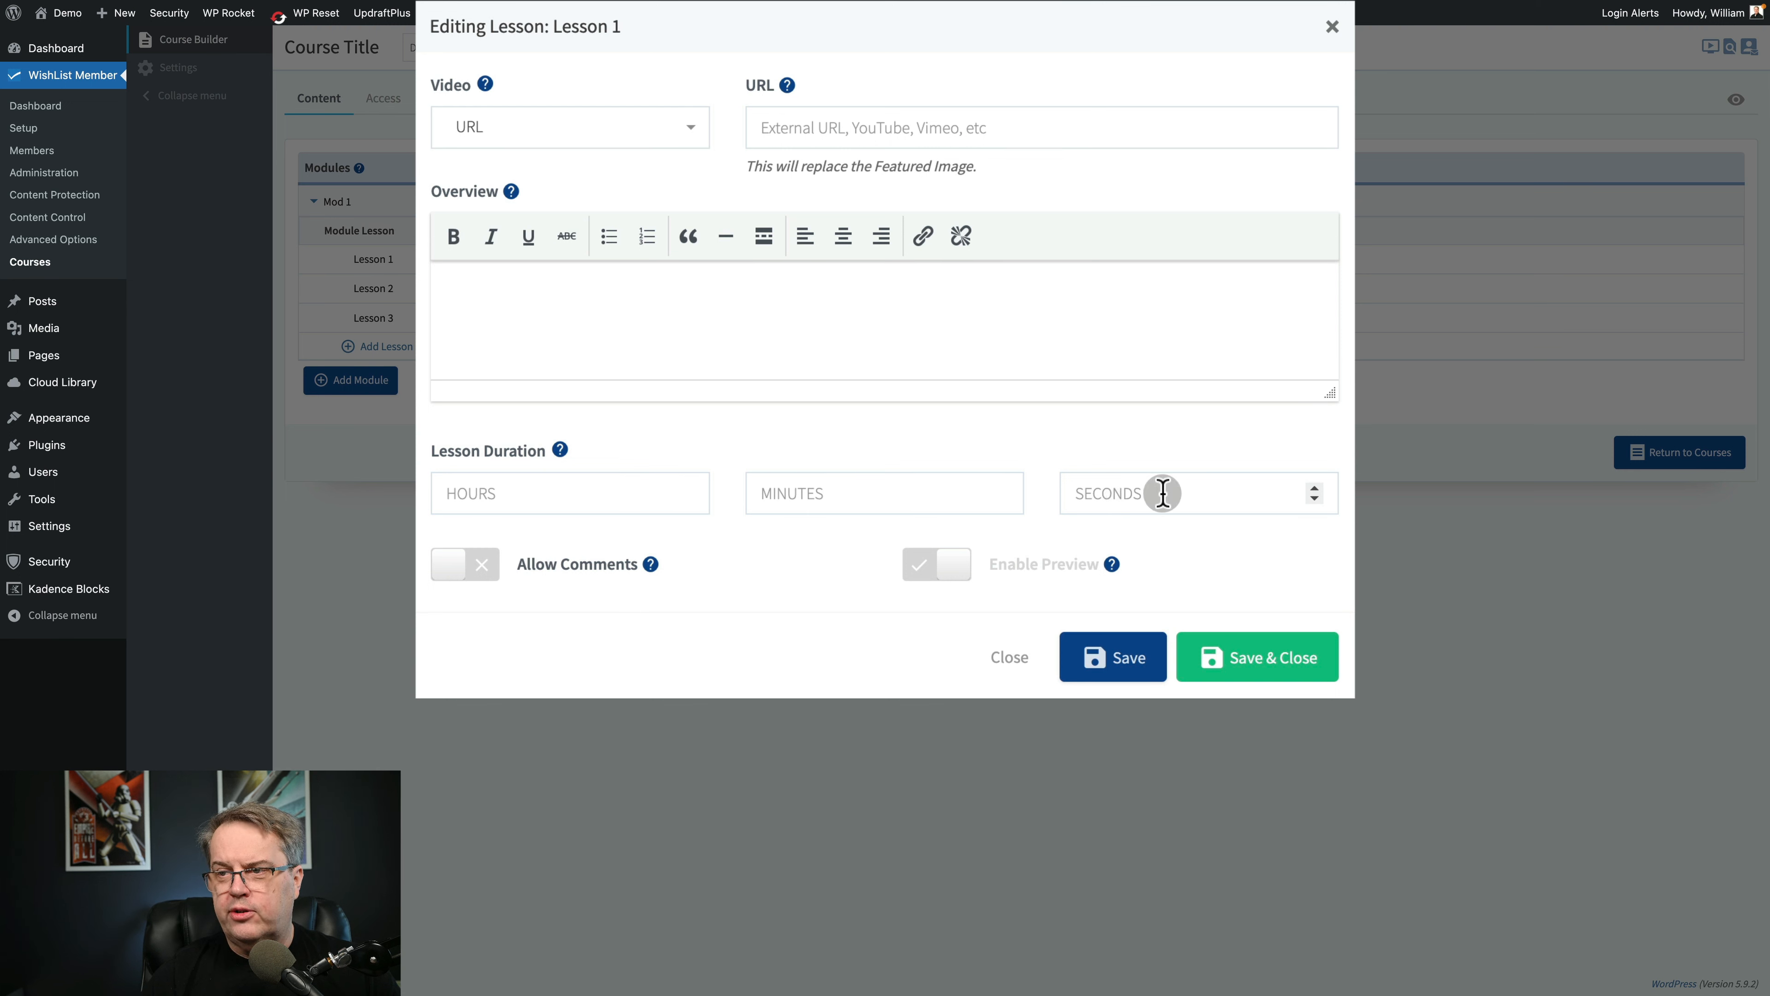
Copy the generated lorem ipsum text into Lesson 1's Overview, then save and close the lesson settings.
{"action": "left_click", "coordinate": [746, 318]}
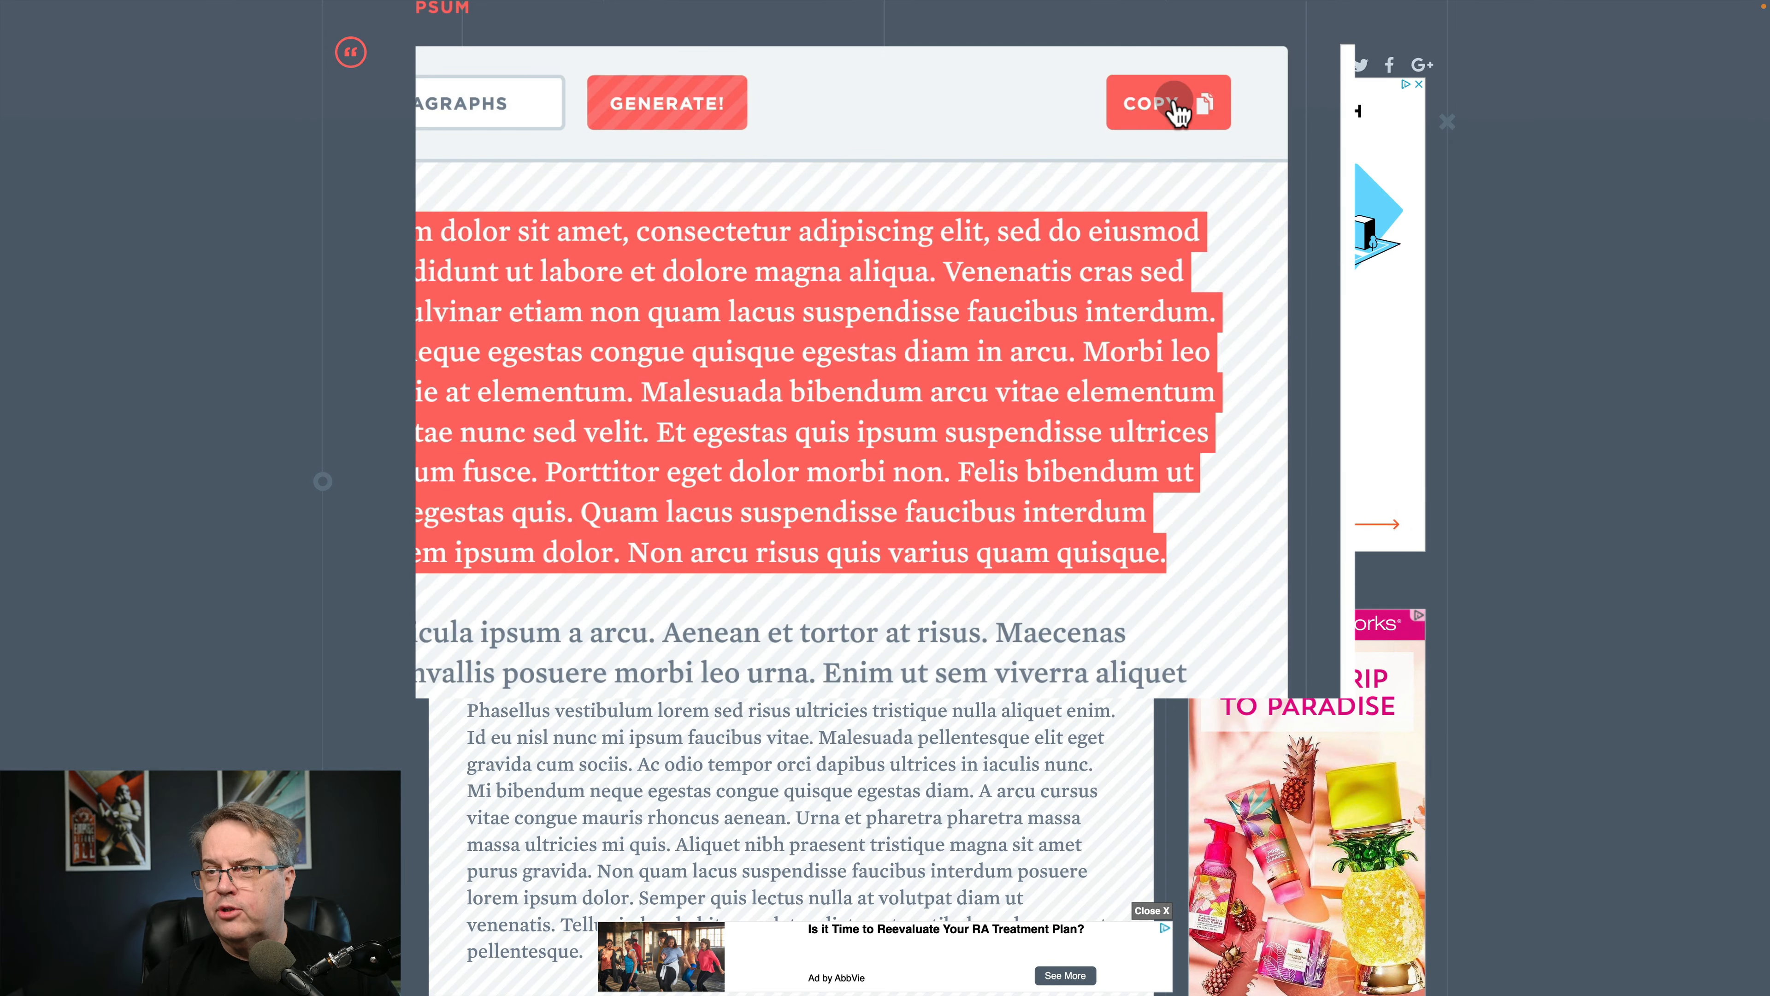
{"action": "left_click", "coordinate": [1177, 106]}
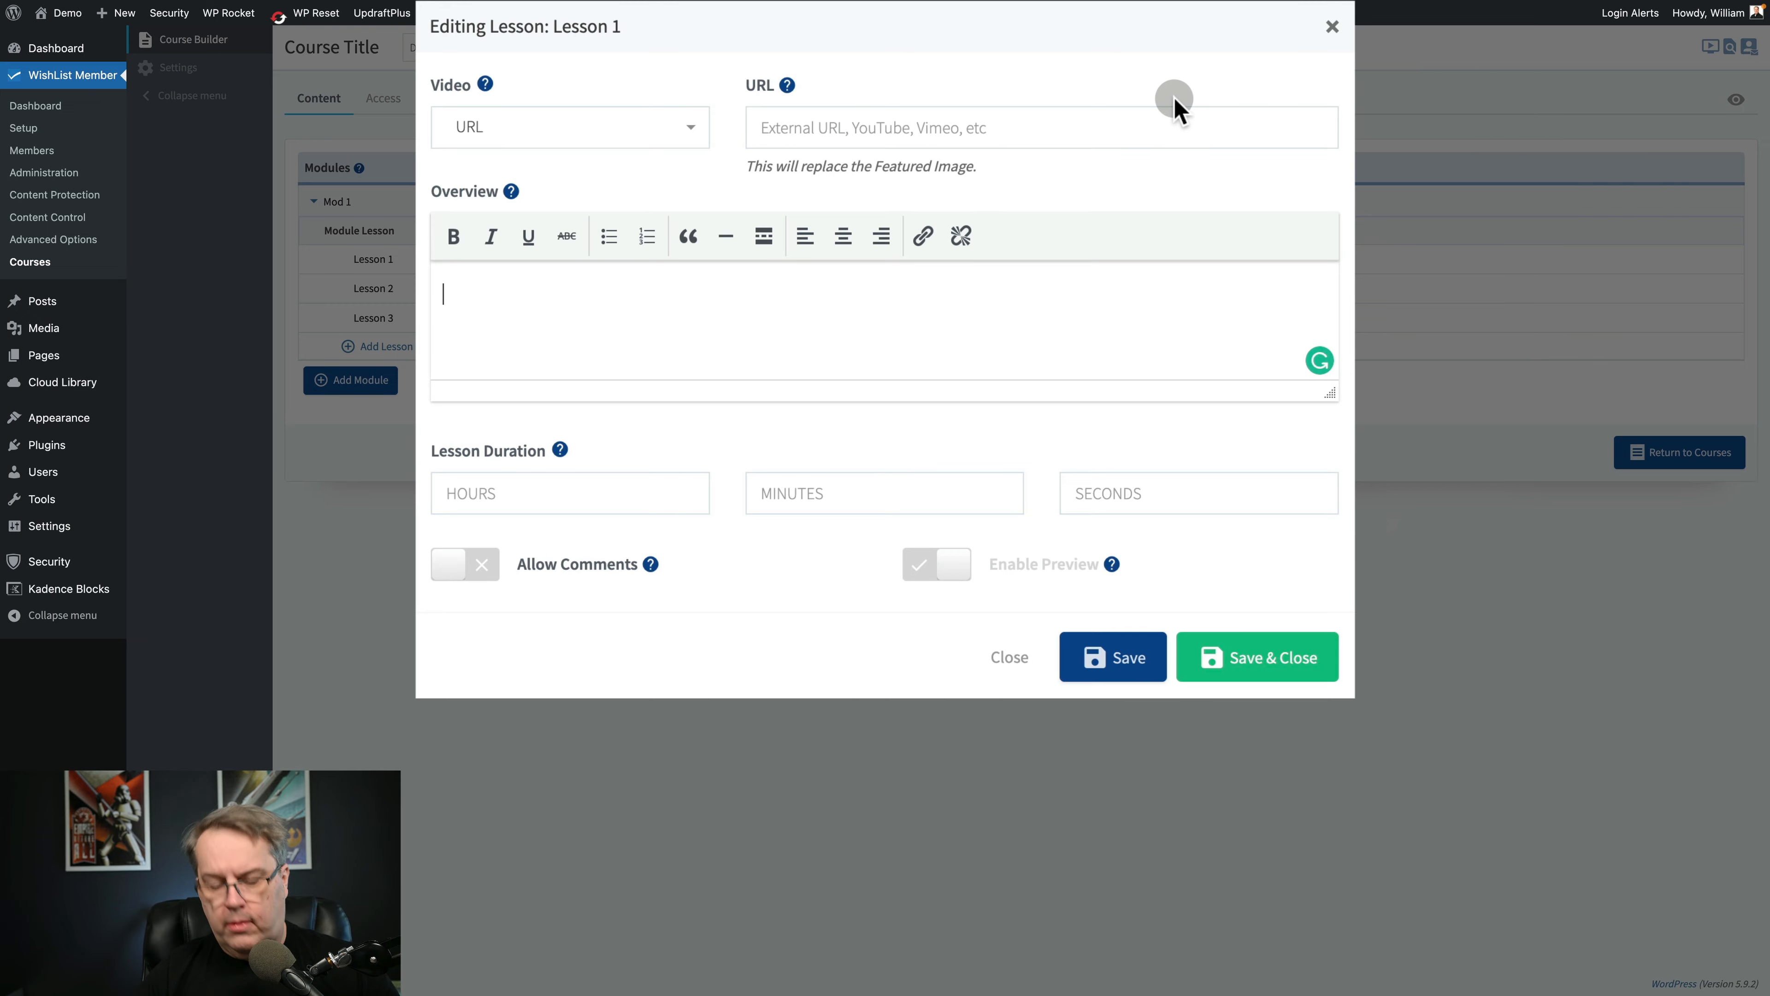
{"action": "key", "text": "ctrl+v"}
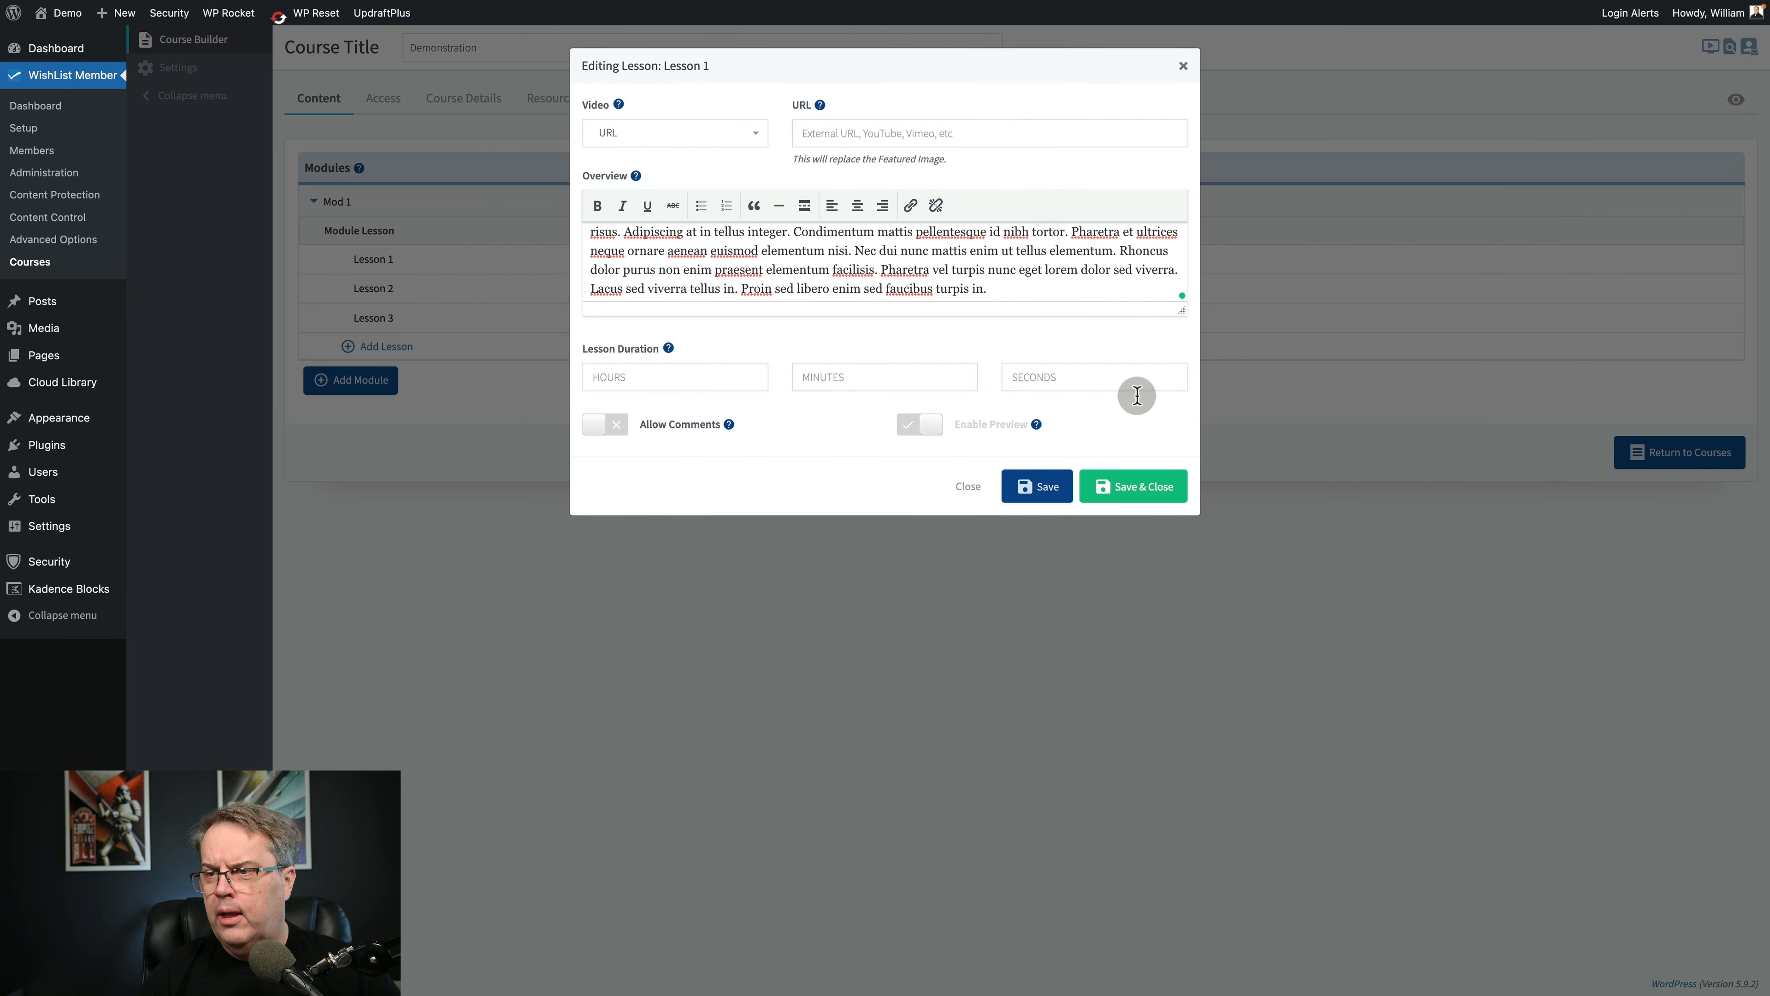
{"action": "left_click", "coordinate": [1114, 486]}
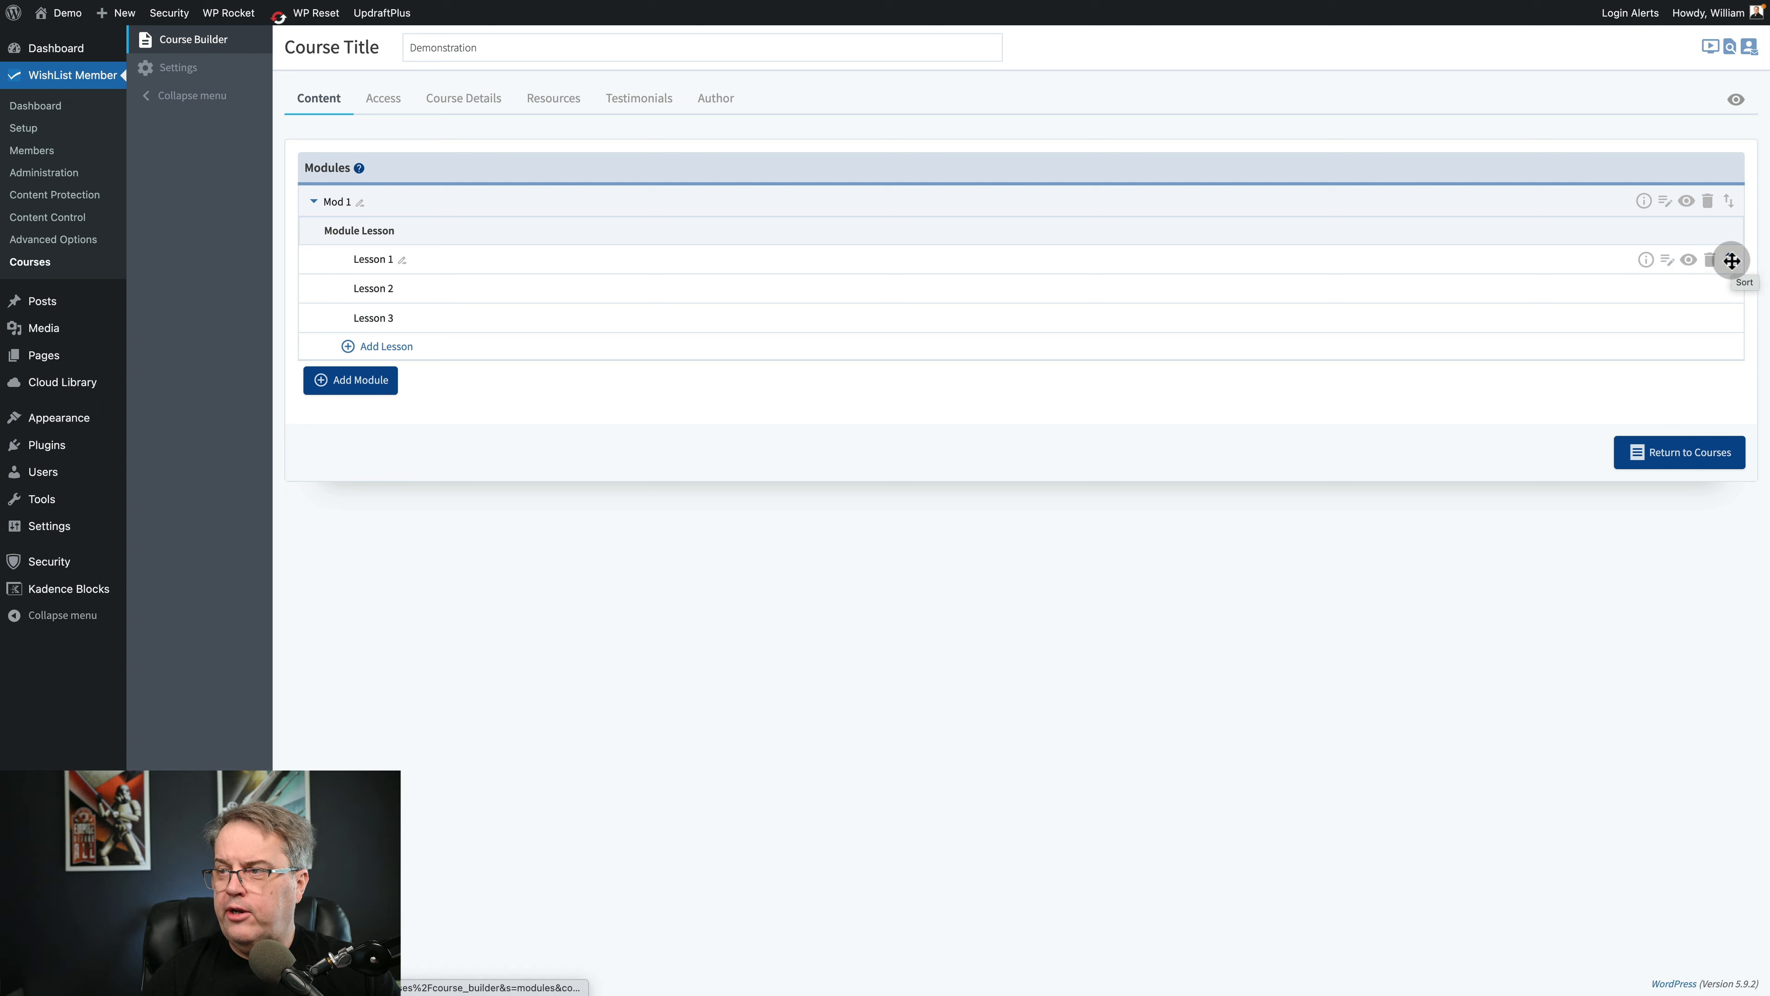
Open Lesson 1 in the block editor, paste the lorem ipsum text as its body content and update the lesson.
{"action": "left_click", "coordinate": [1689, 260]}
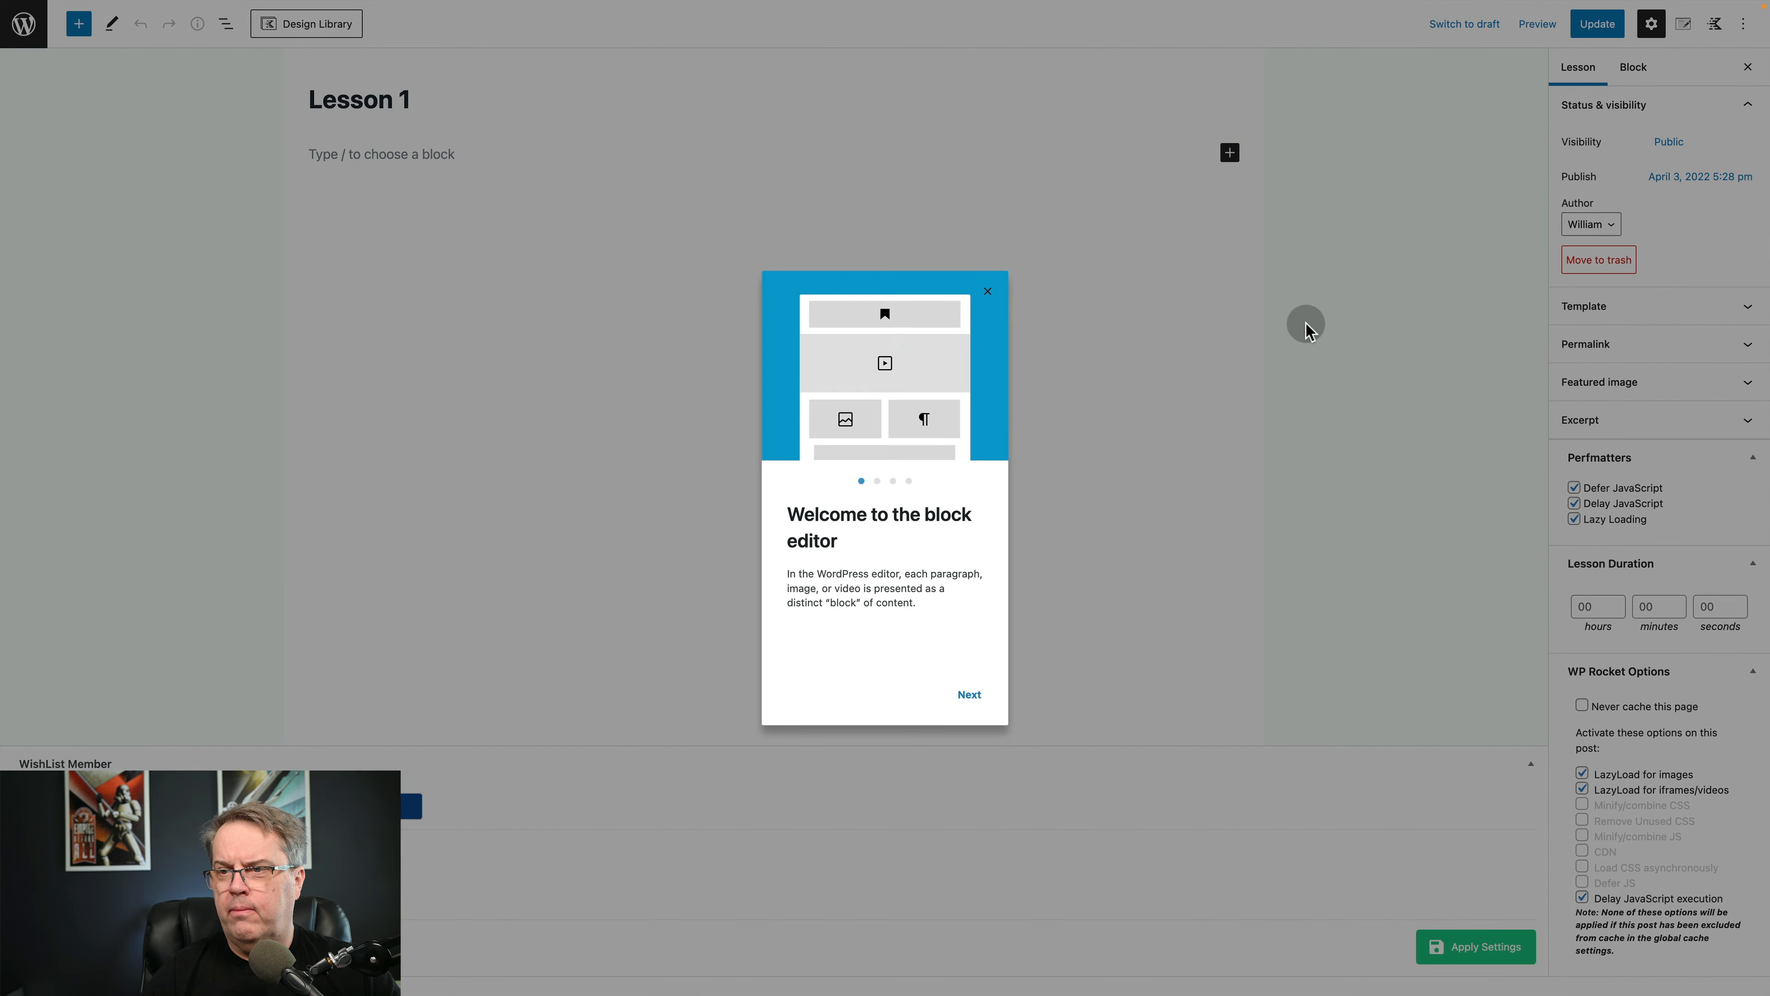
{"action": "left_click", "coordinate": [987, 291]}
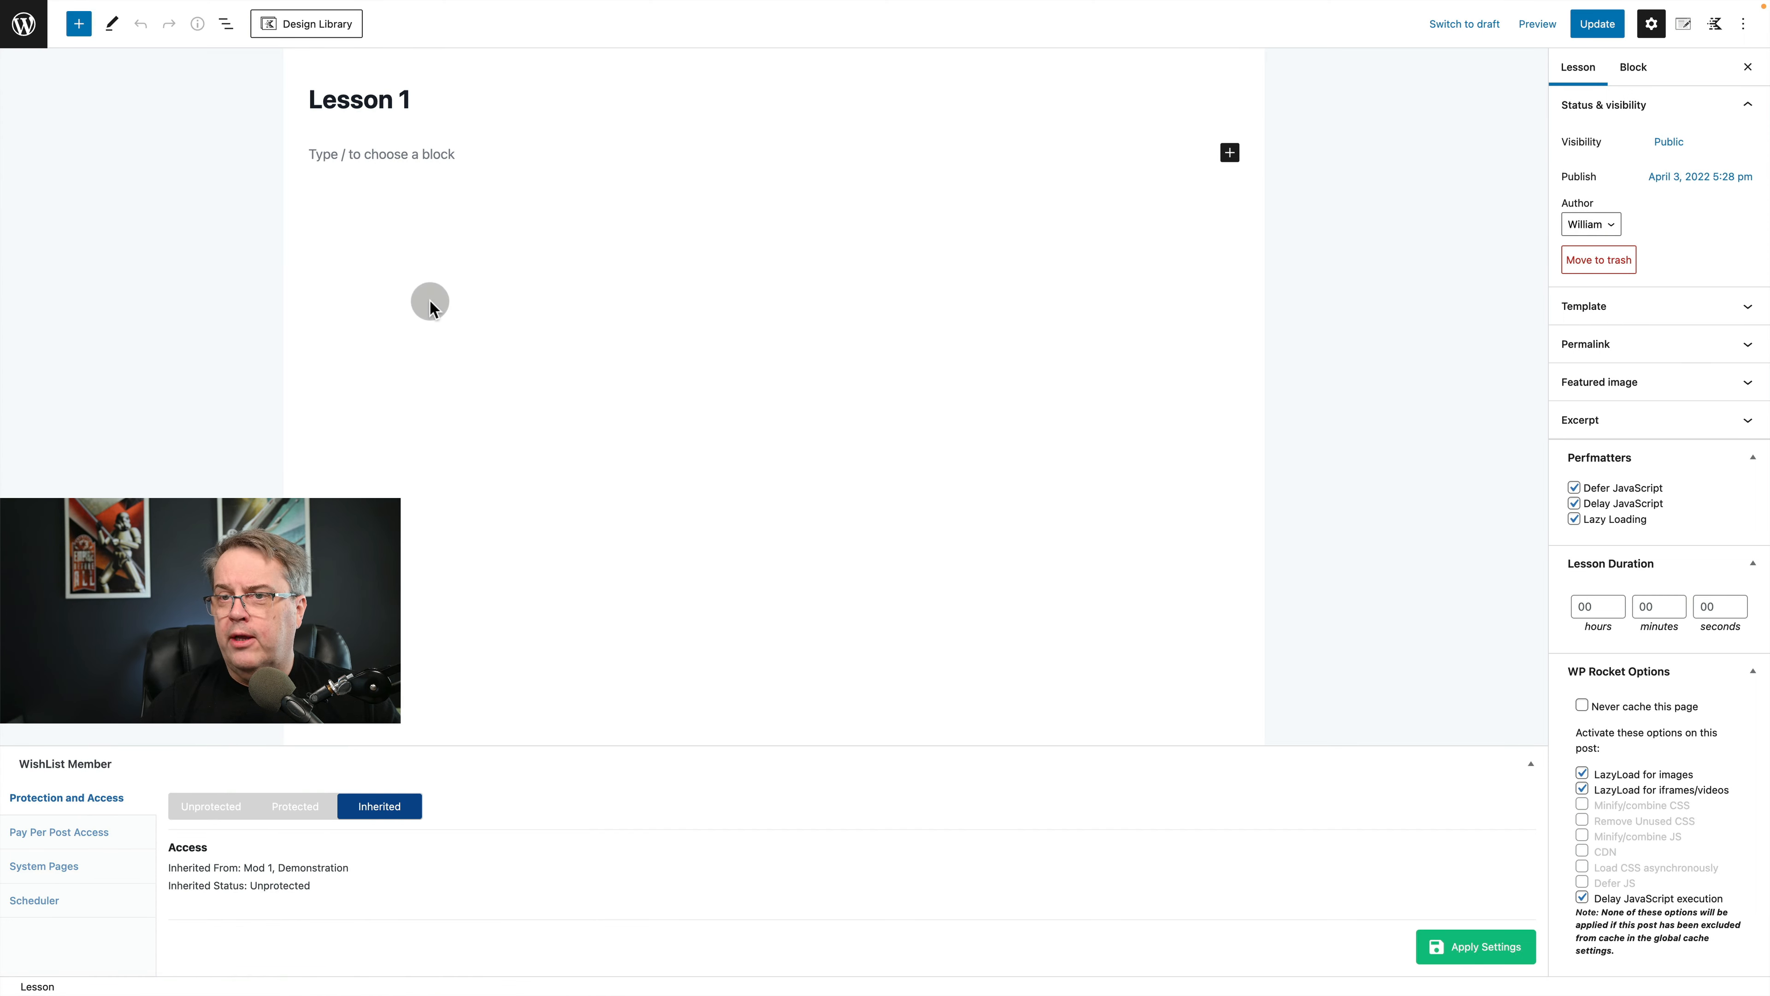
{"action": "left_click", "coordinate": [400, 157]}
{"action": "left_click", "coordinate": [400, 158]}
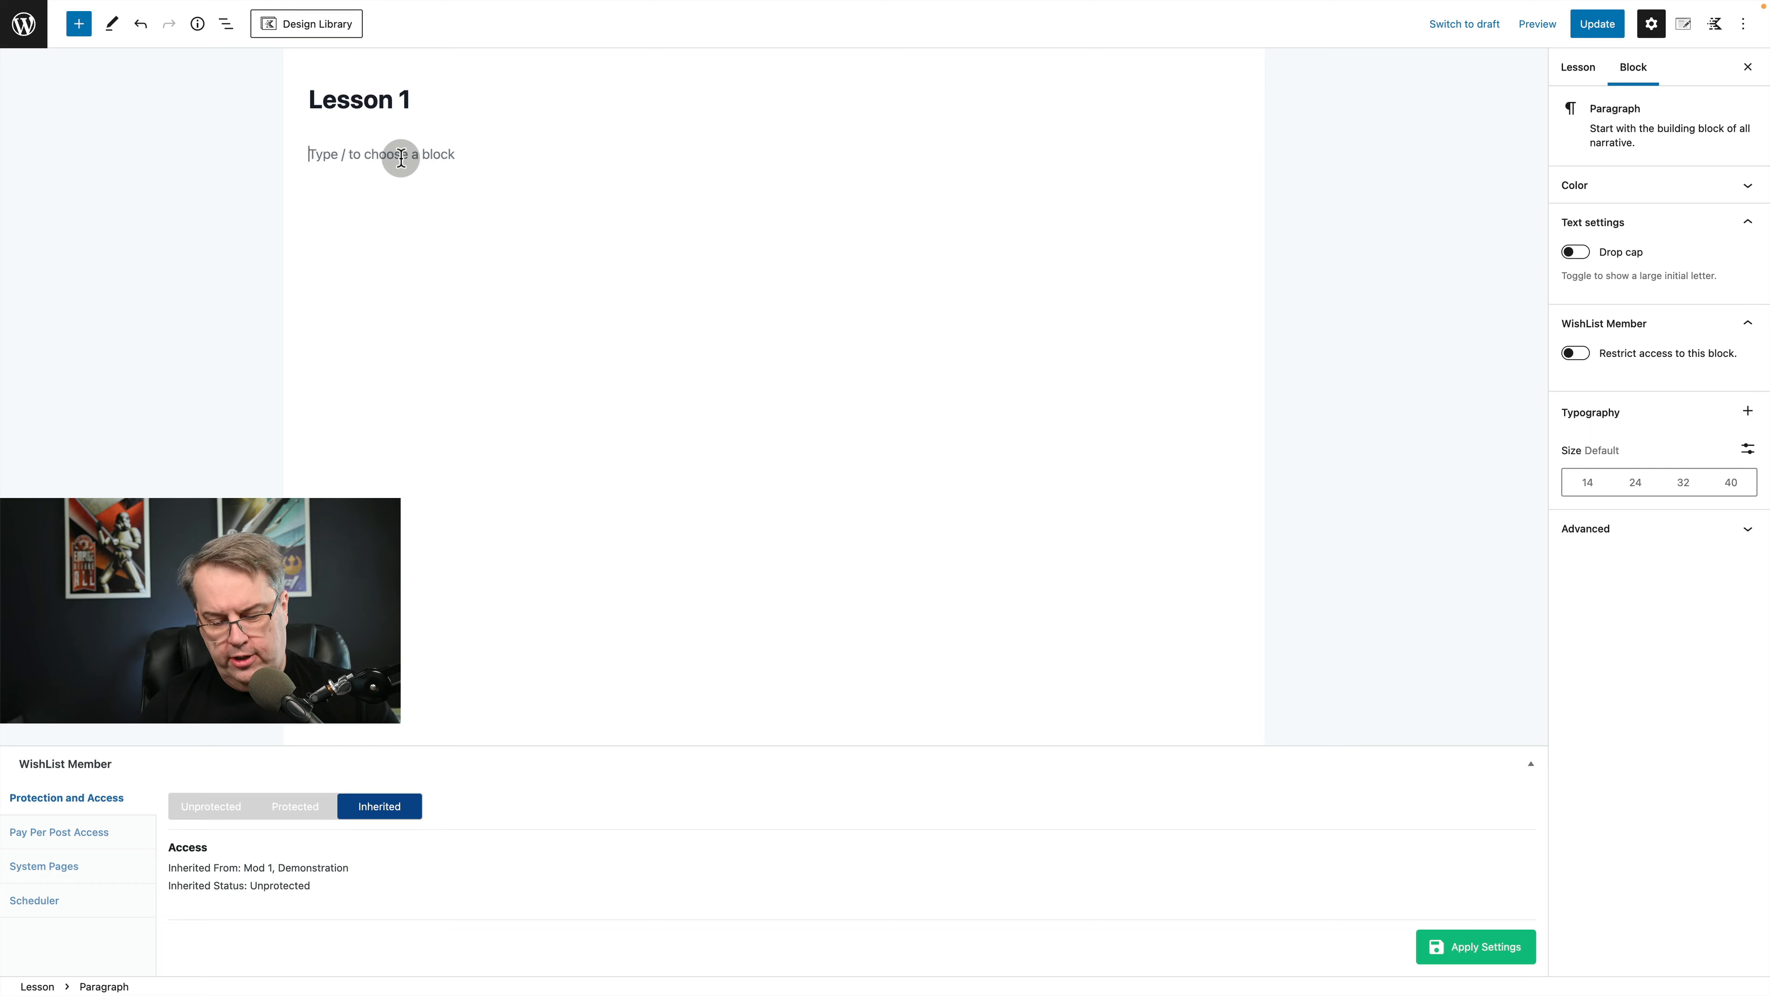
{"action": "key", "text": "ctrl+v"}
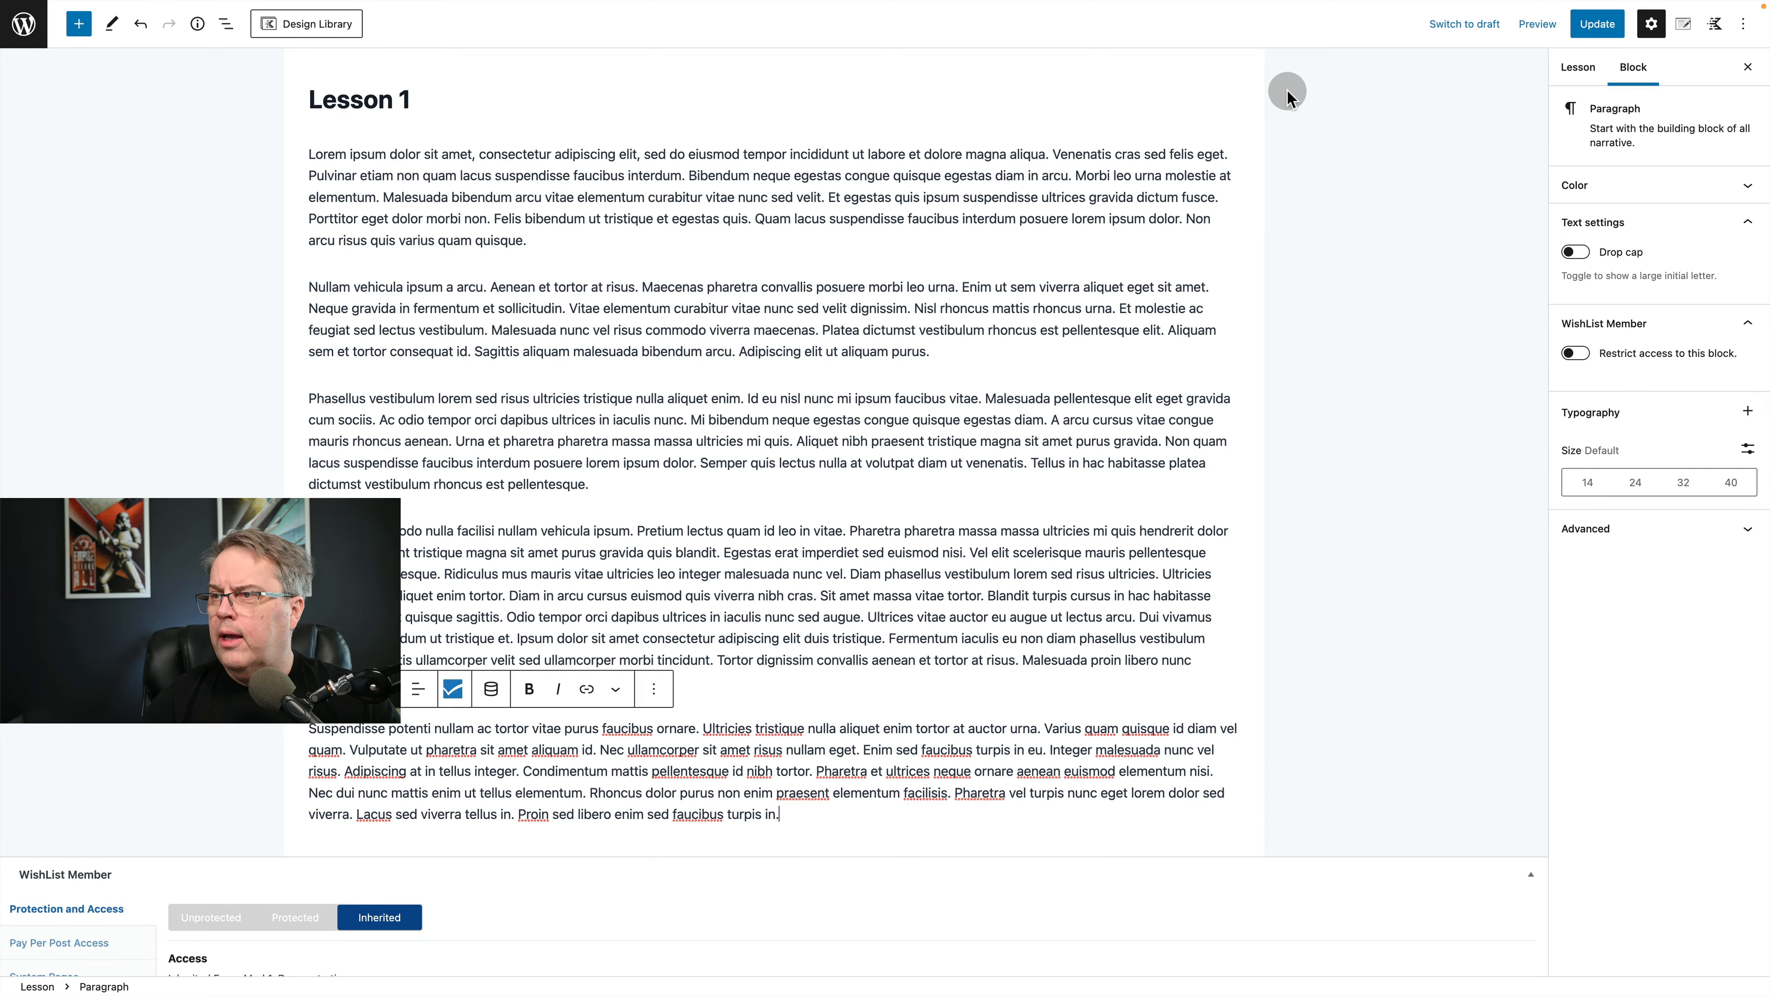
{"action": "left_click", "coordinate": [1594, 28]}
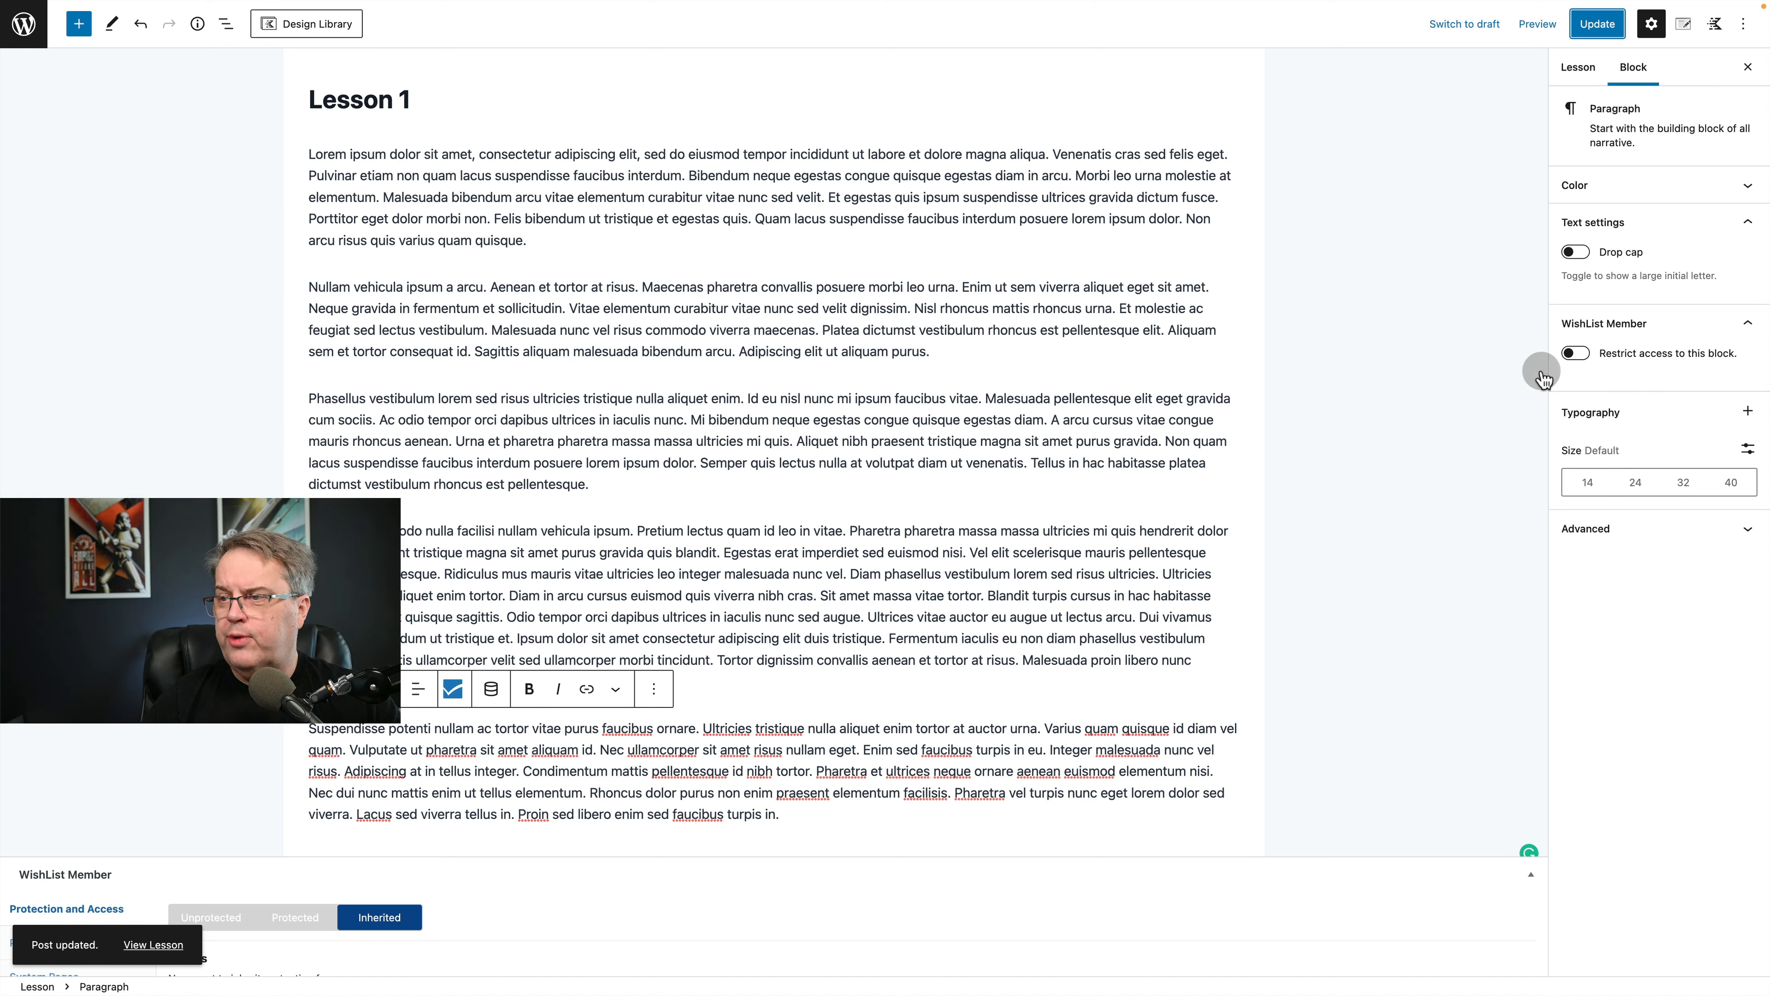
Check the WishList Member mergecode options for the third paragraph without inserting any.
{"action": "left_click", "coordinate": [515, 422]}
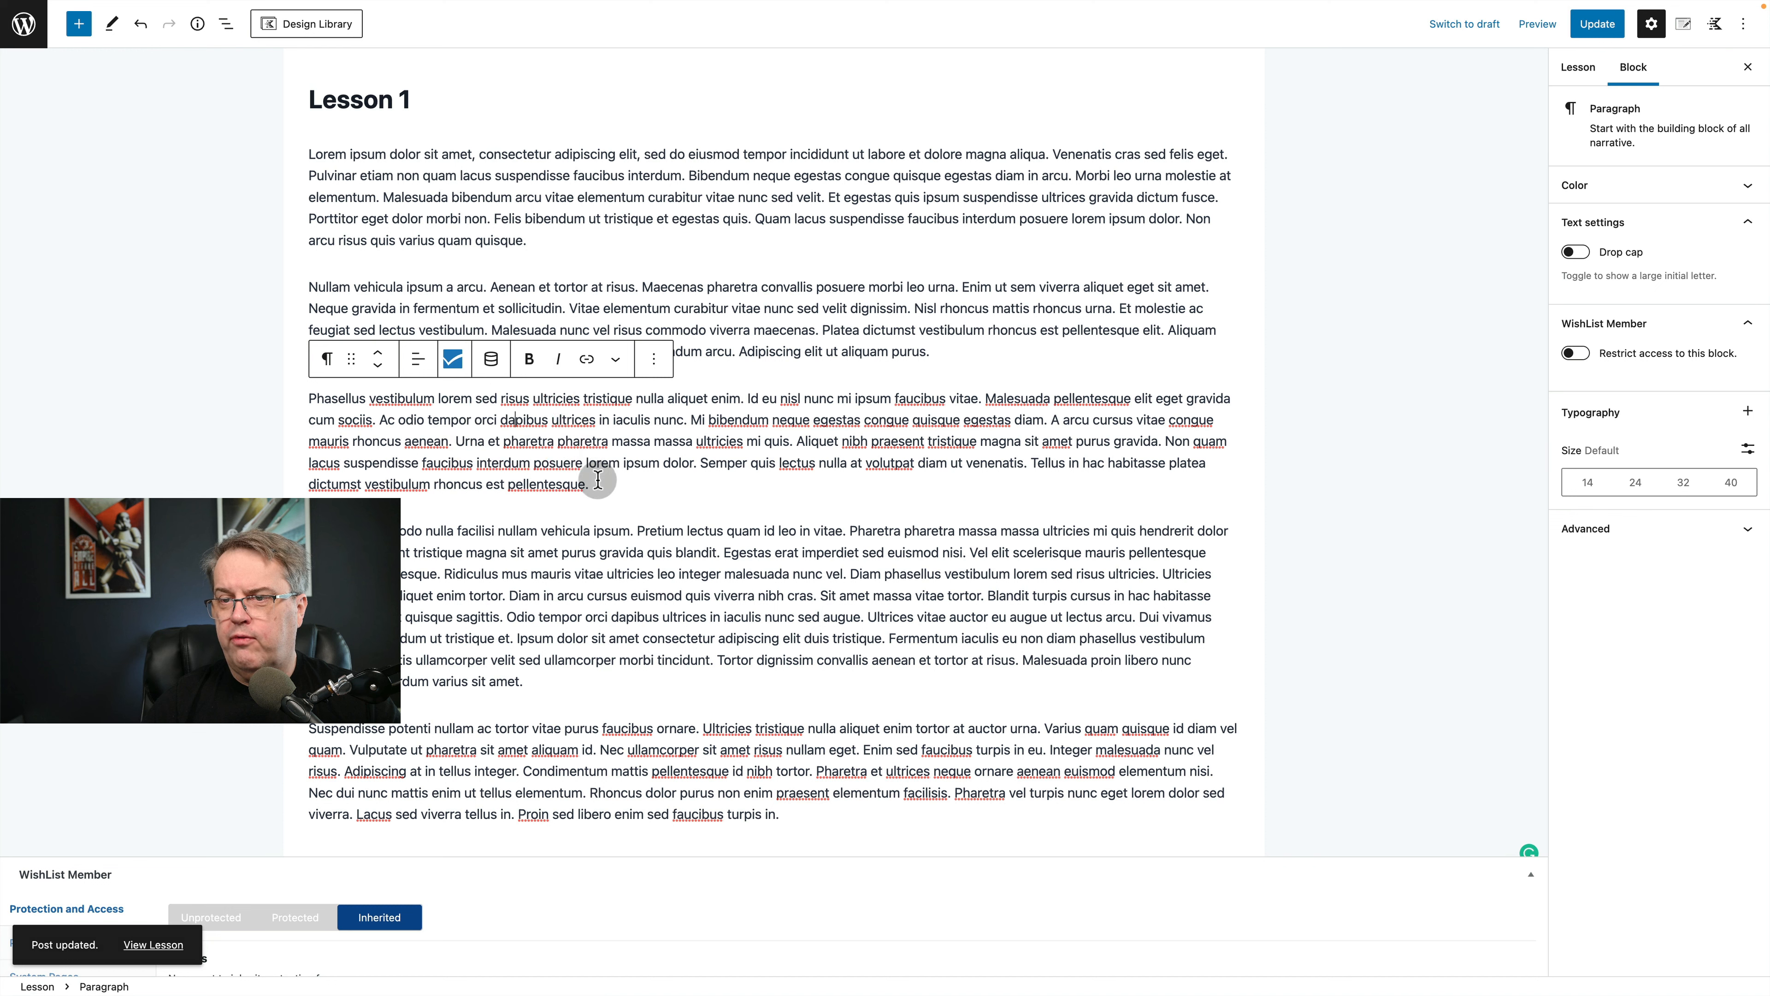
{"action": "left_click_drag", "start_coordinate": [598, 484], "coordinate": [282, 405]}
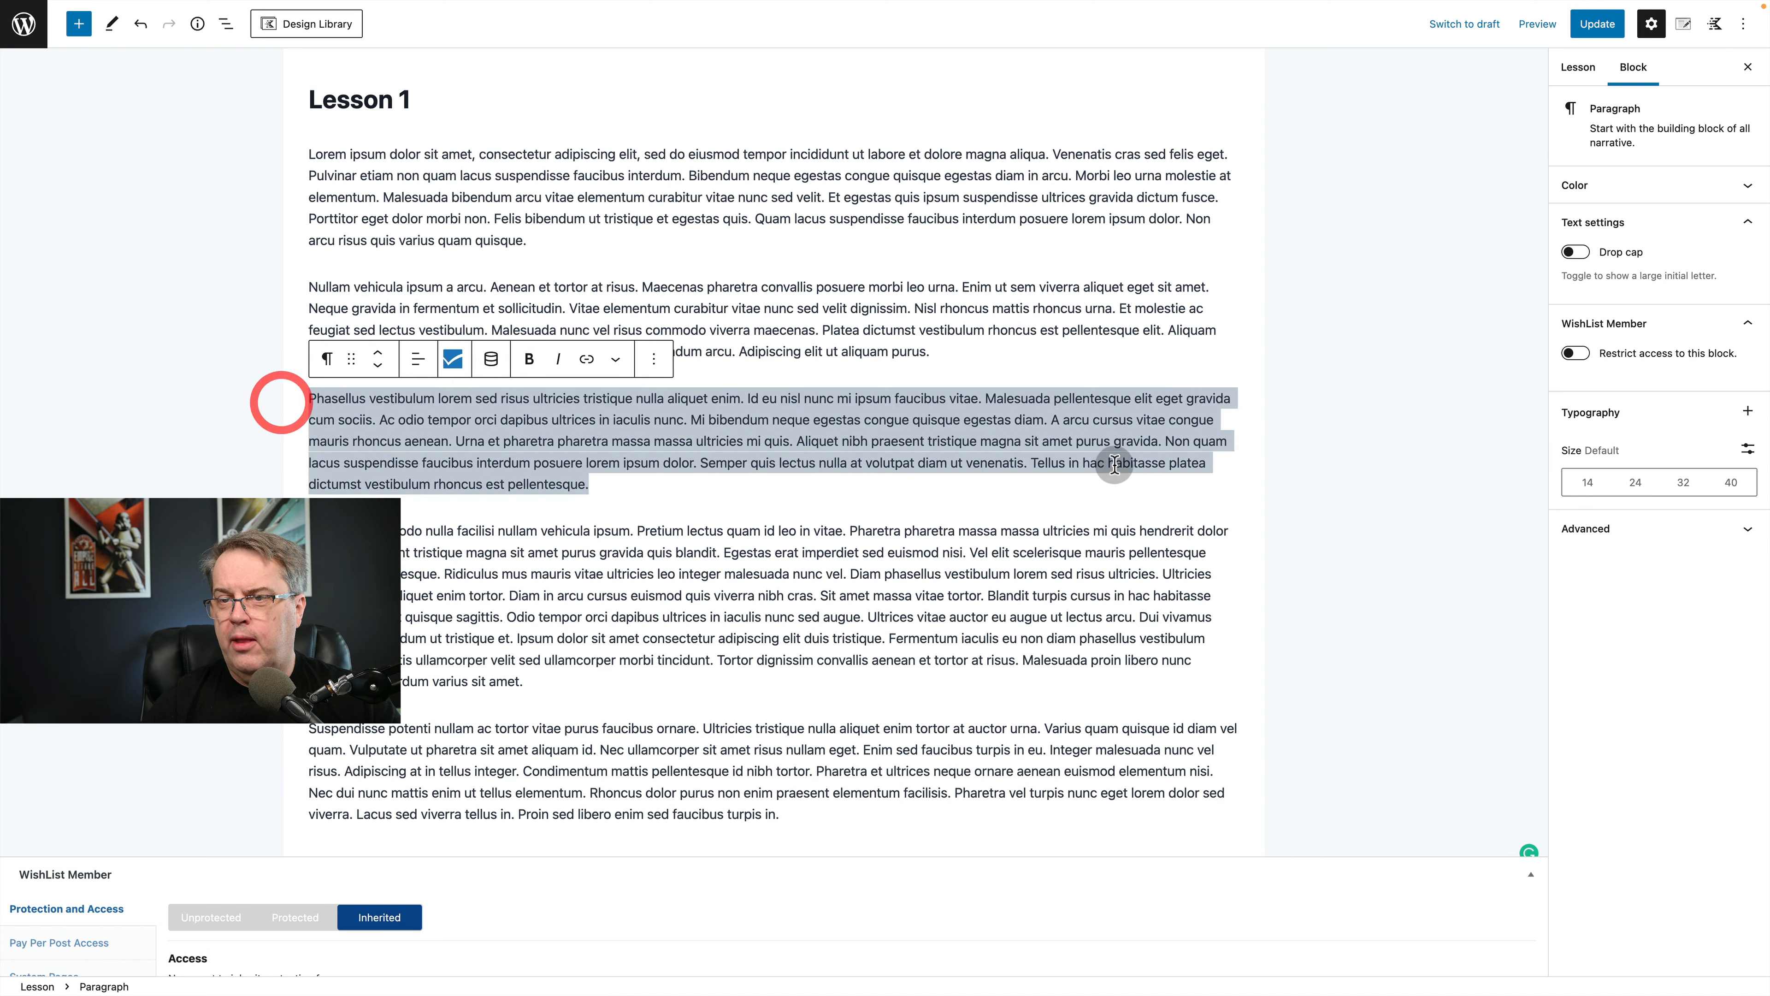
{"action": "left_click", "coordinate": [454, 362]}
{"action": "left_click", "coordinate": [642, 460]}
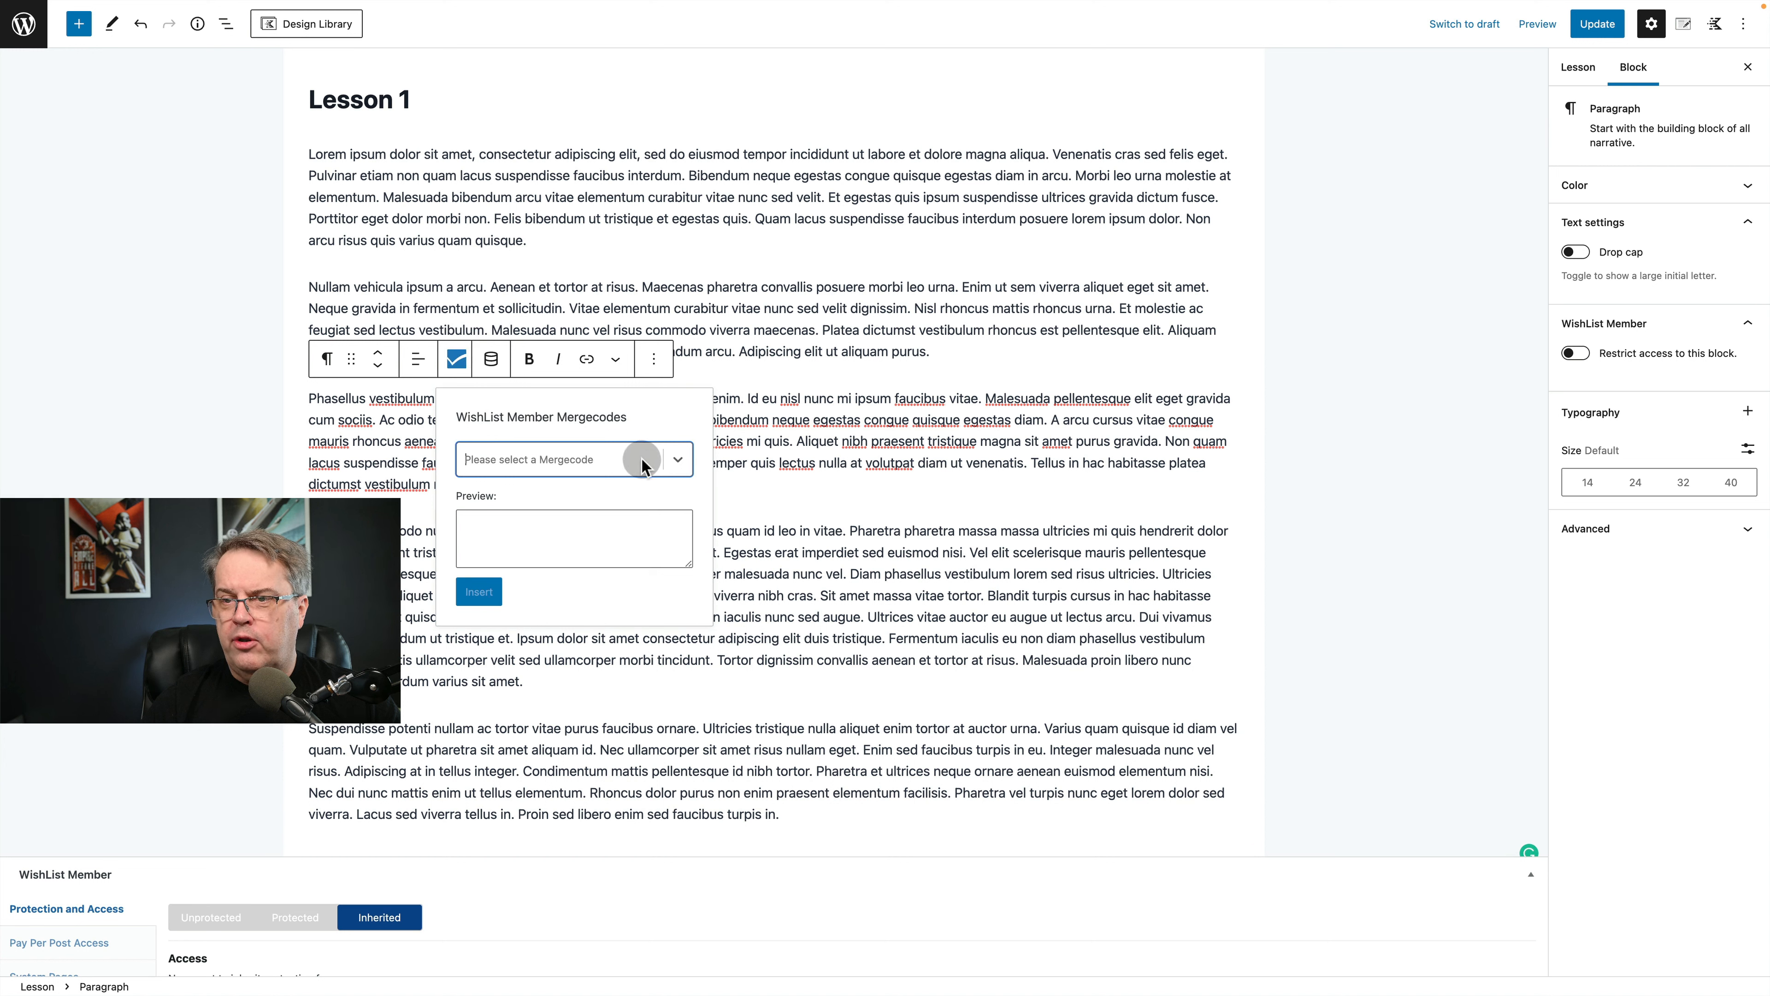
{"action": "left_click", "coordinate": [686, 462]}
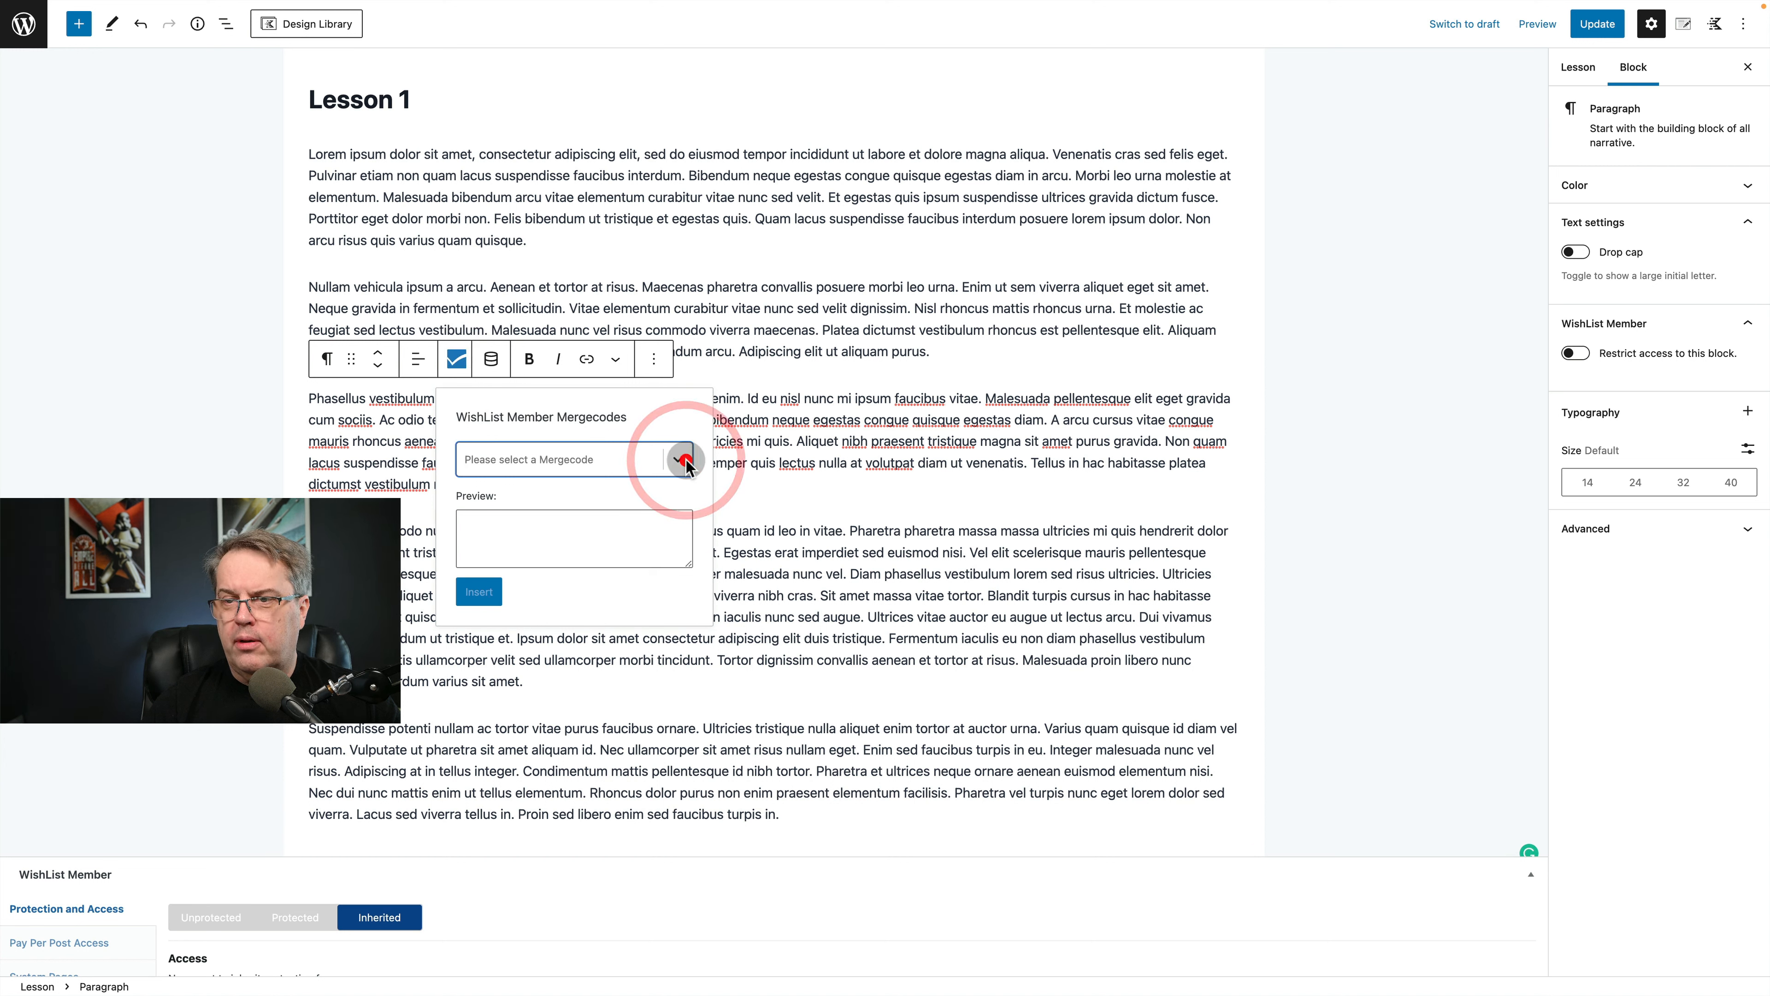
{"action": "left_click", "coordinate": [770, 392]}
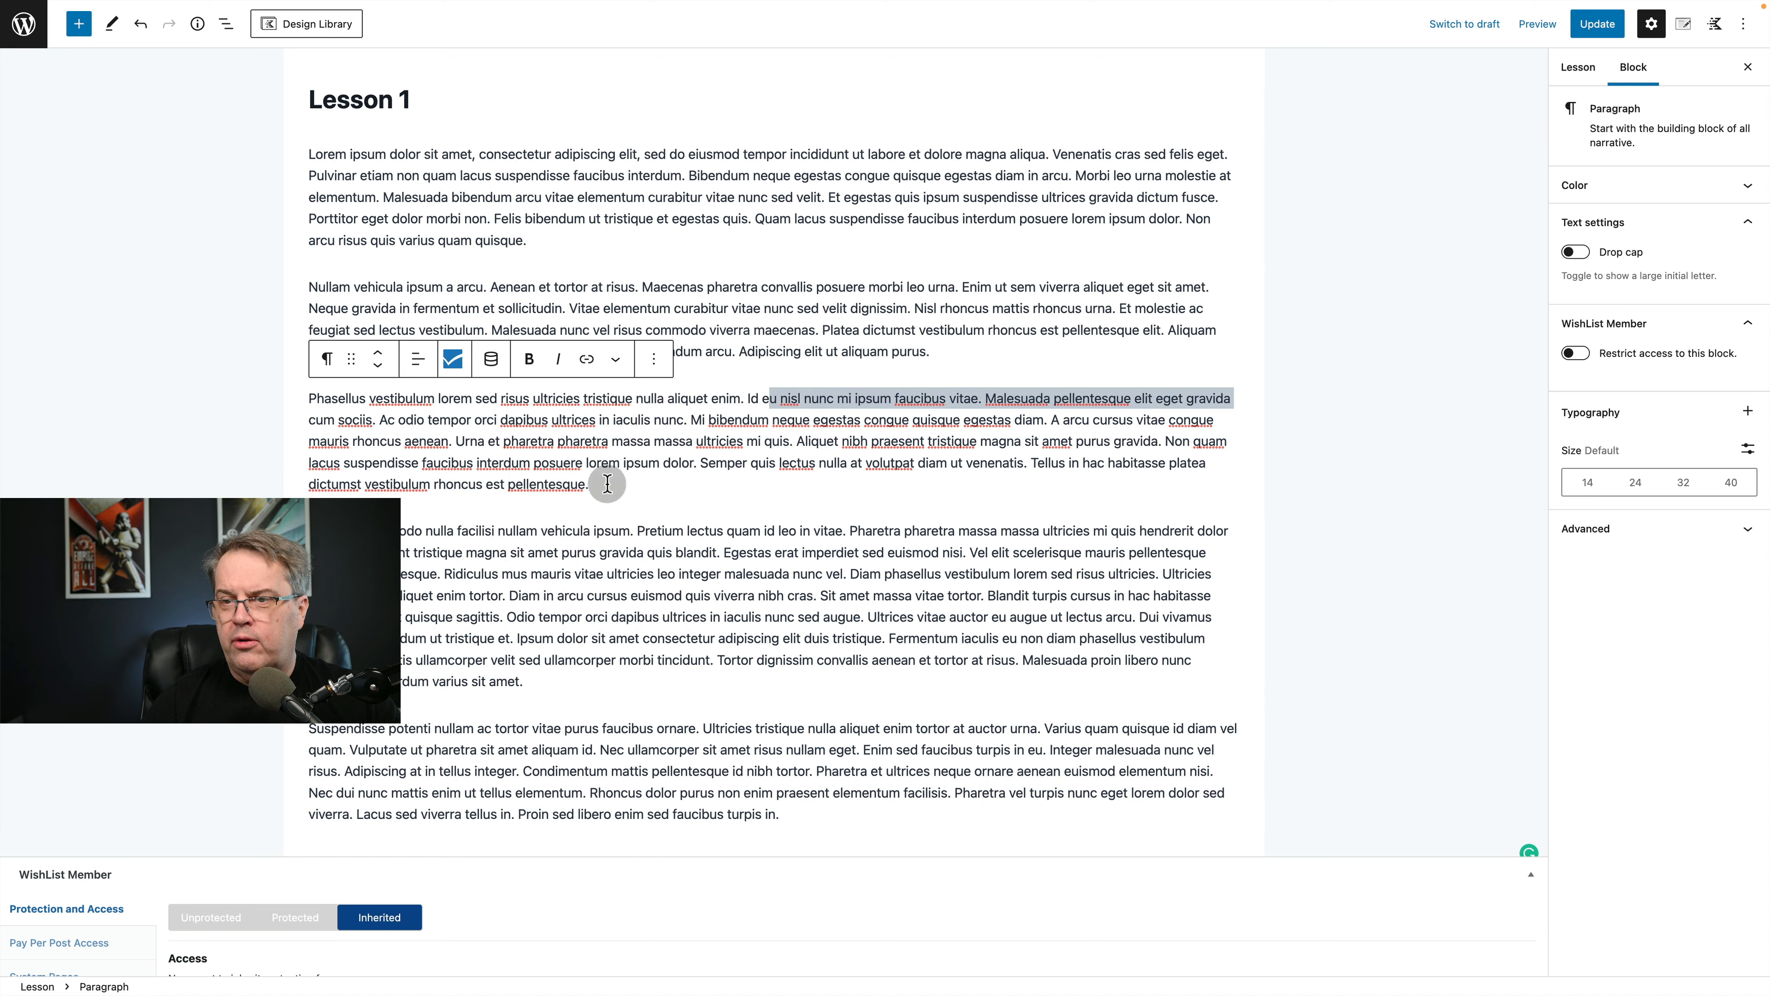
Turn on access restriction for the third paragraph block and review who can access it, keeping Everybody.
{"action": "left_click_drag", "start_coordinate": [604, 484], "coordinate": [272, 396]}
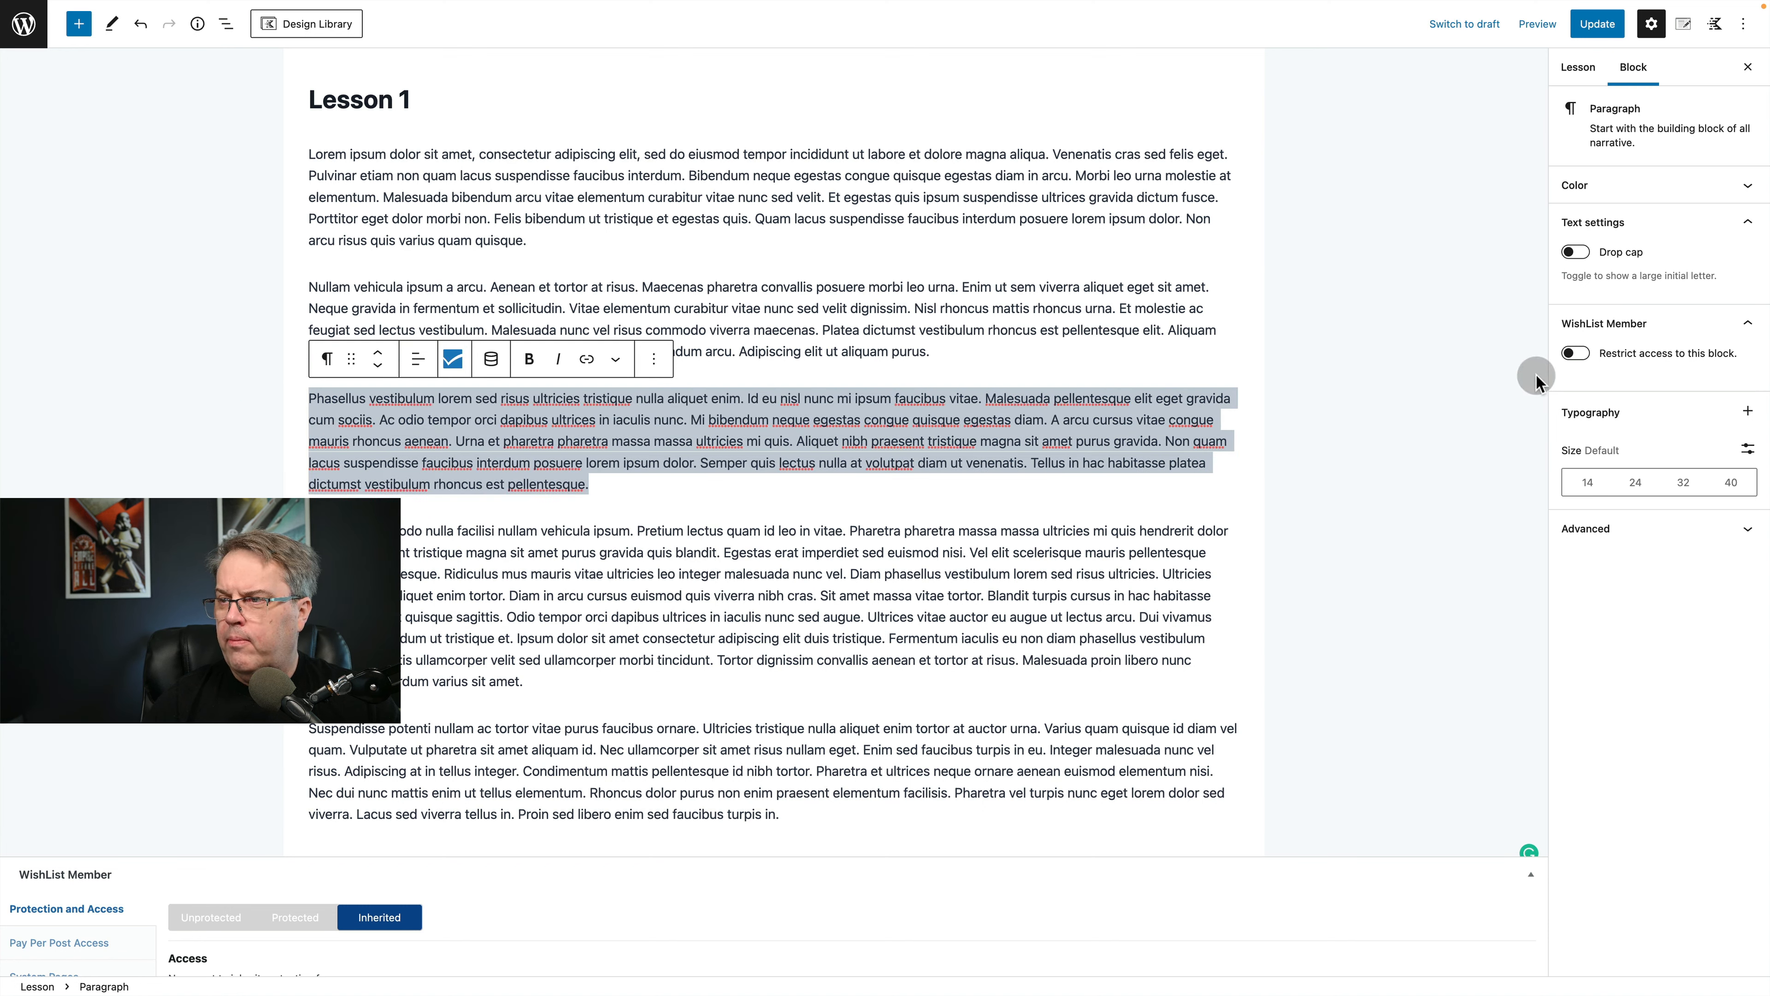
{"action": "left_click", "coordinate": [1578, 352]}
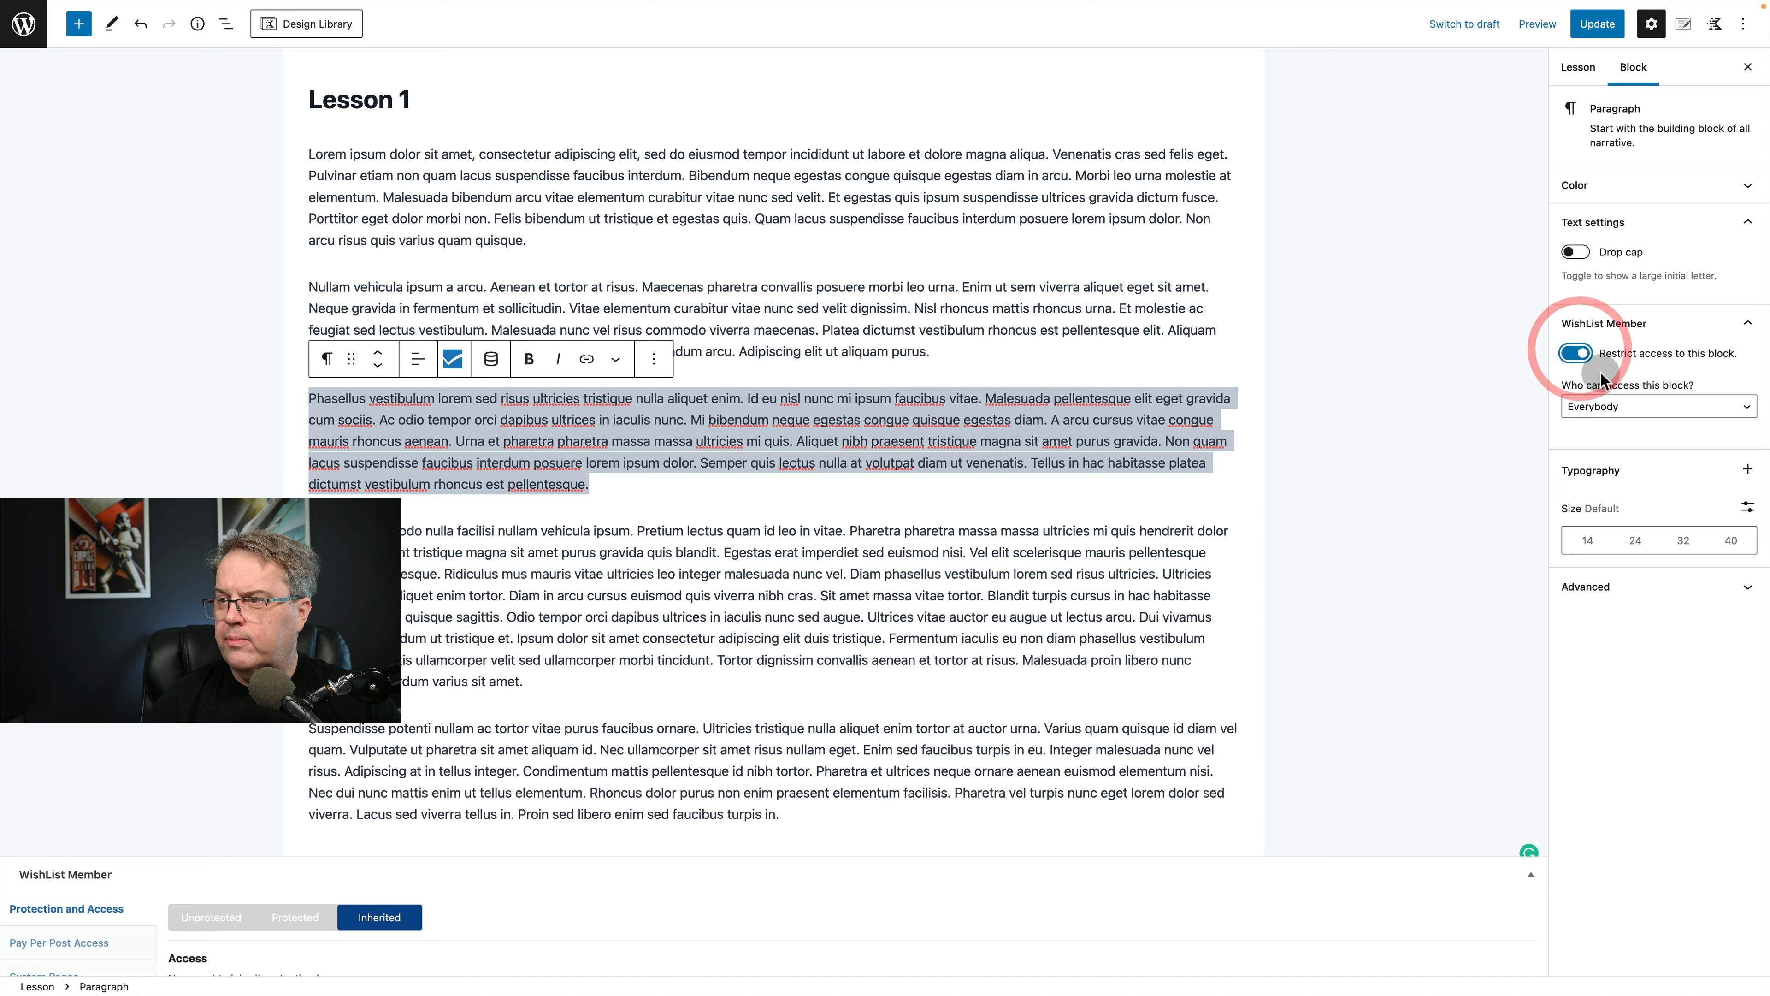
{"action": "left_click", "coordinate": [1638, 408]}
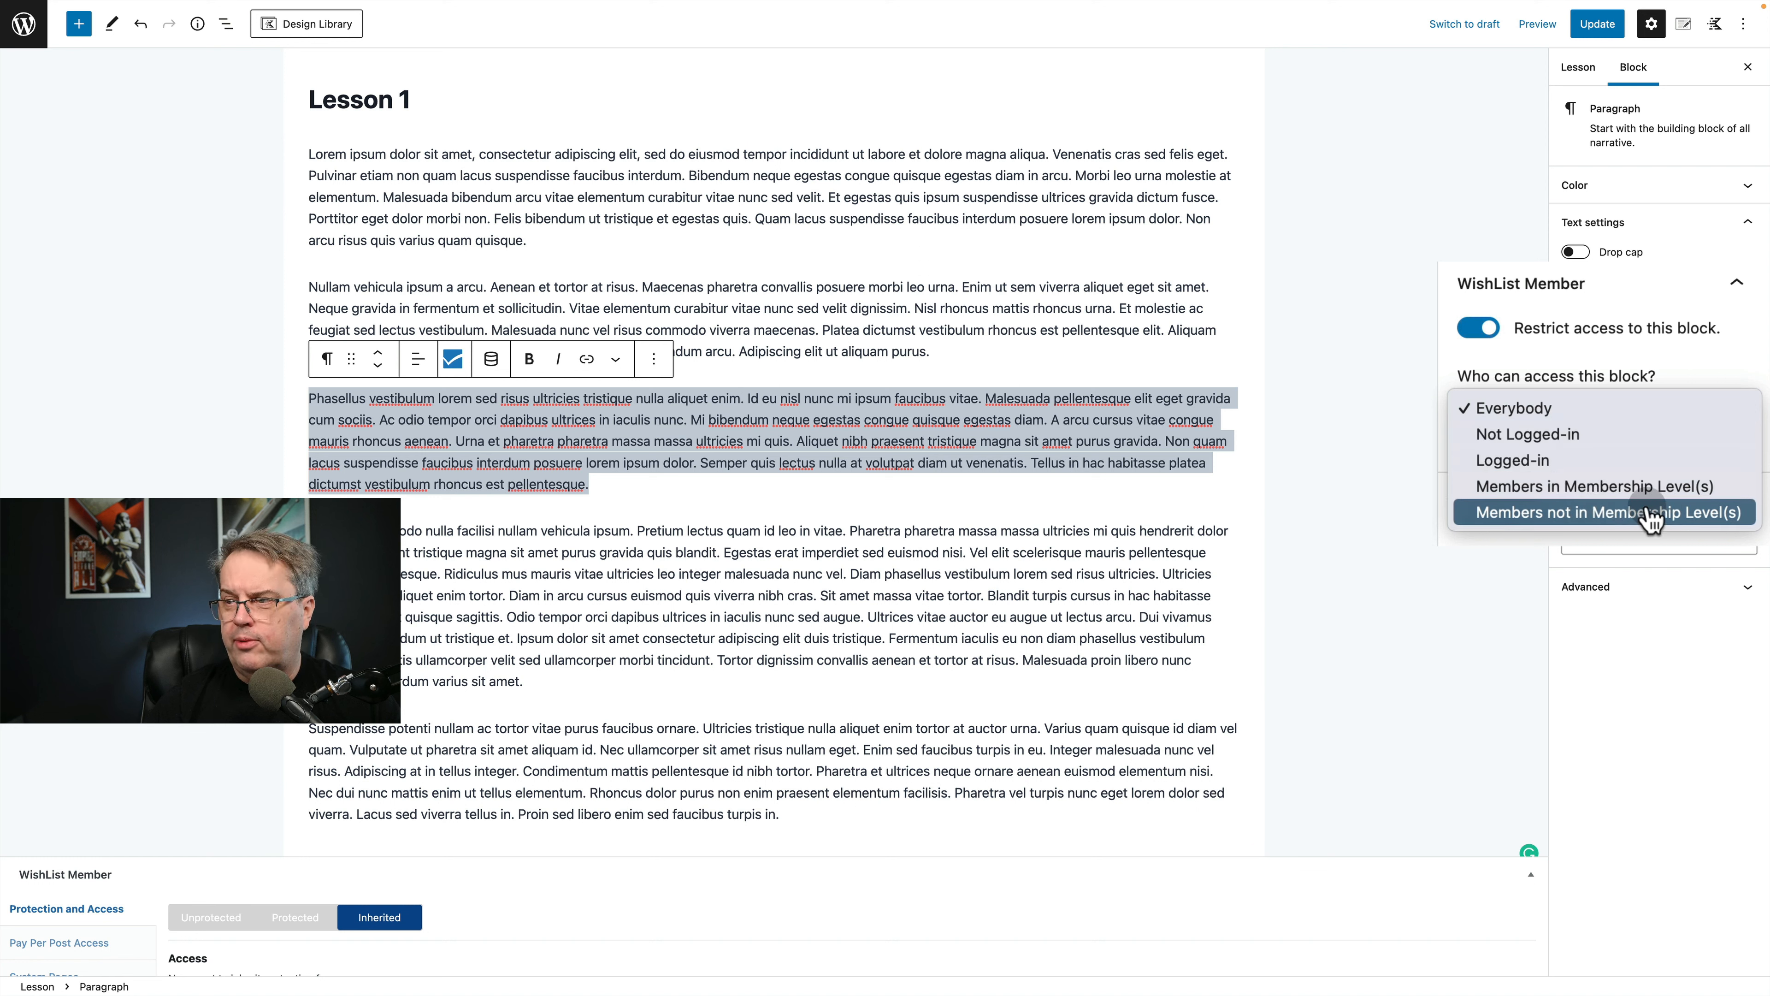
{"action": "left_click", "coordinate": [1488, 544]}
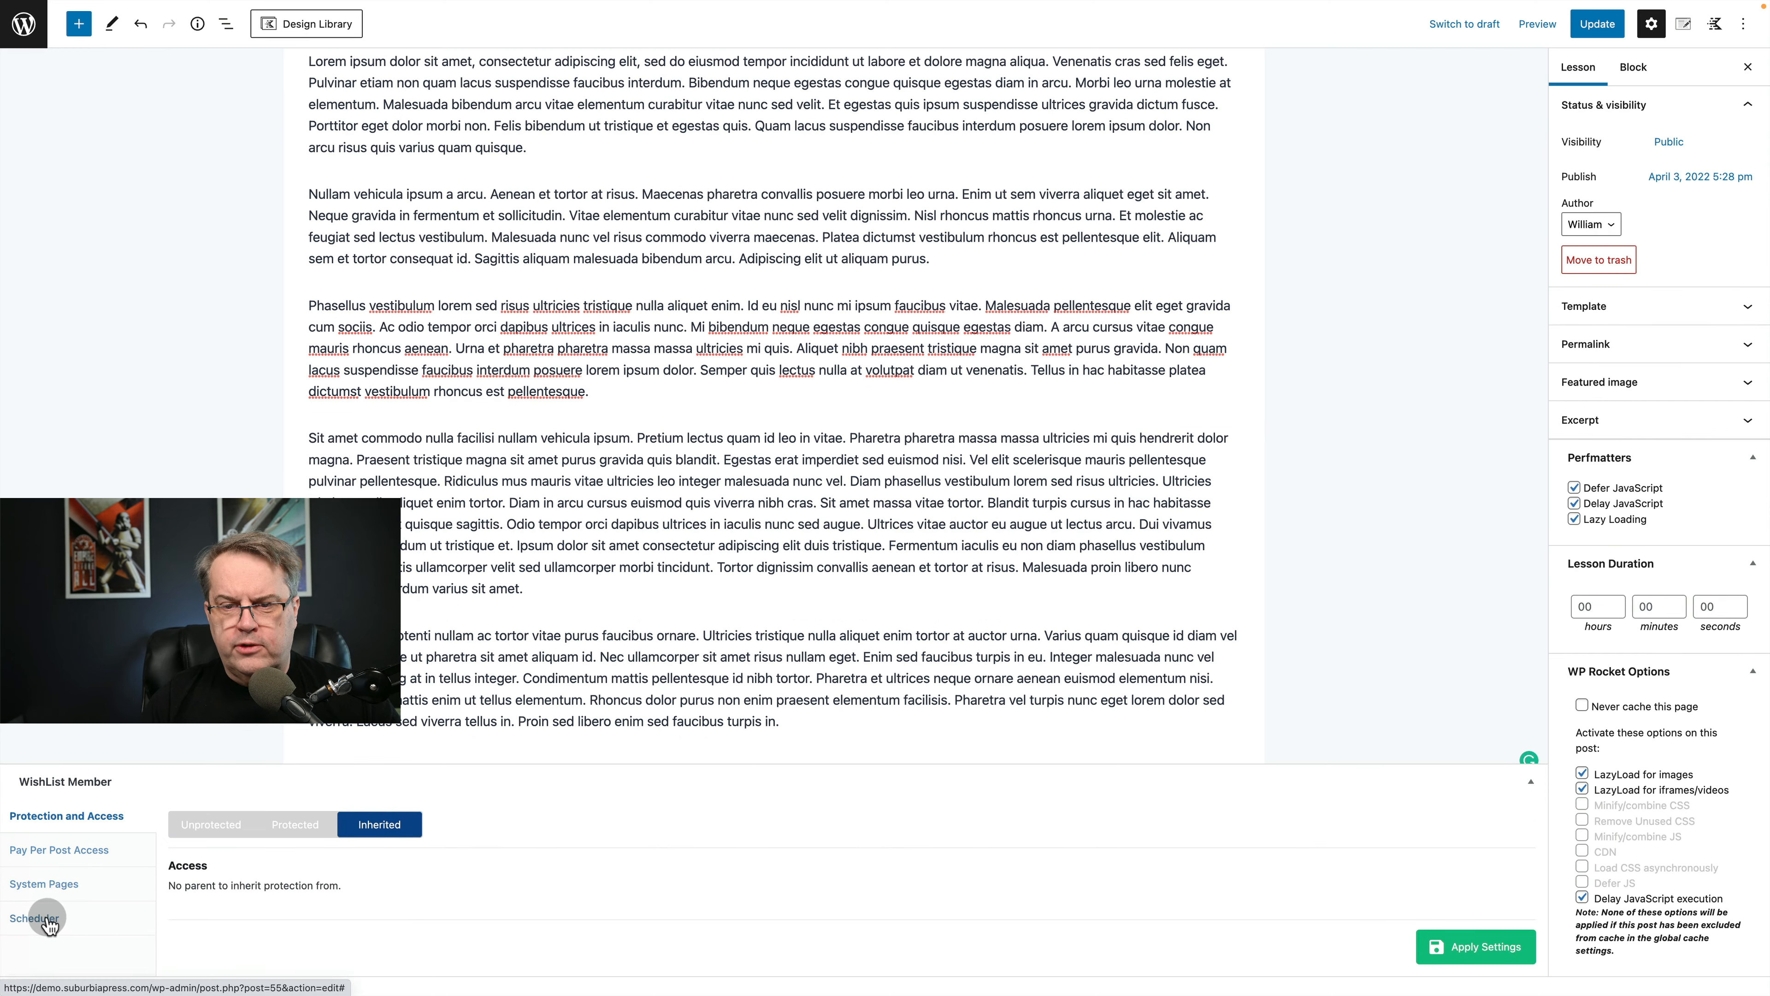
Try a Show After delay of 2 days for the Demo level in Lesson 1's scheduler, and clear it.
{"action": "left_click", "coordinate": [37, 918]}
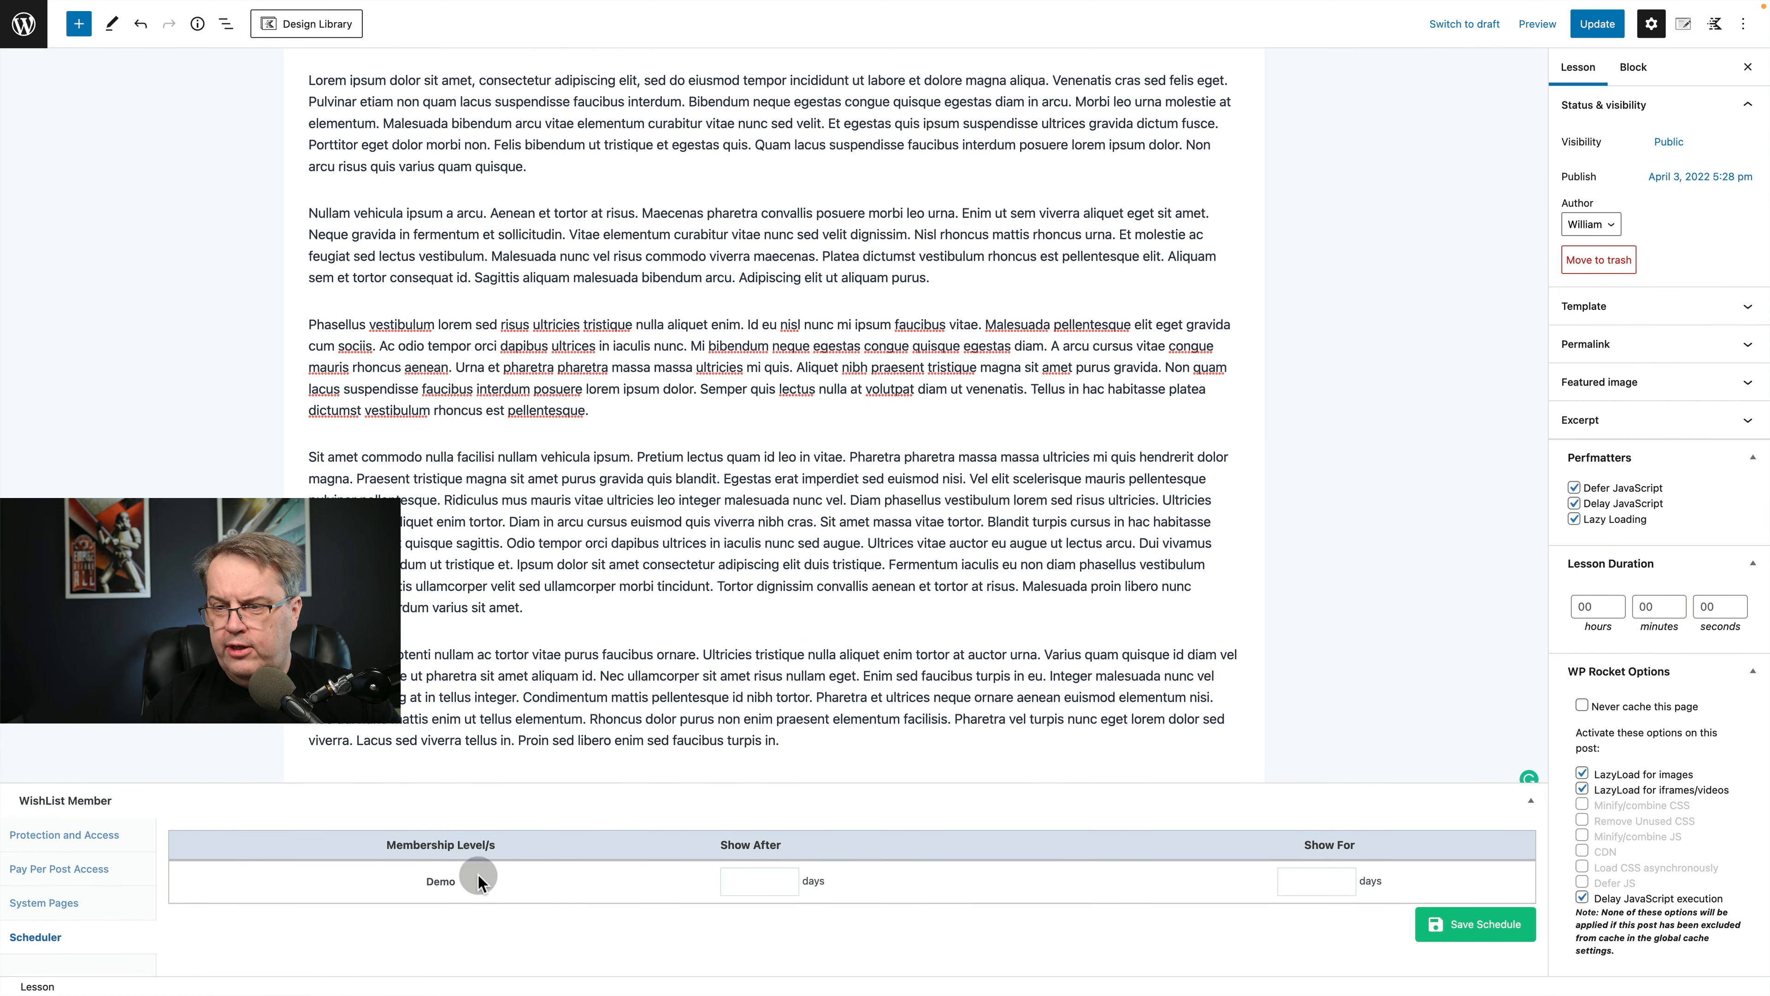
{"action": "left_click", "coordinate": [756, 880]}
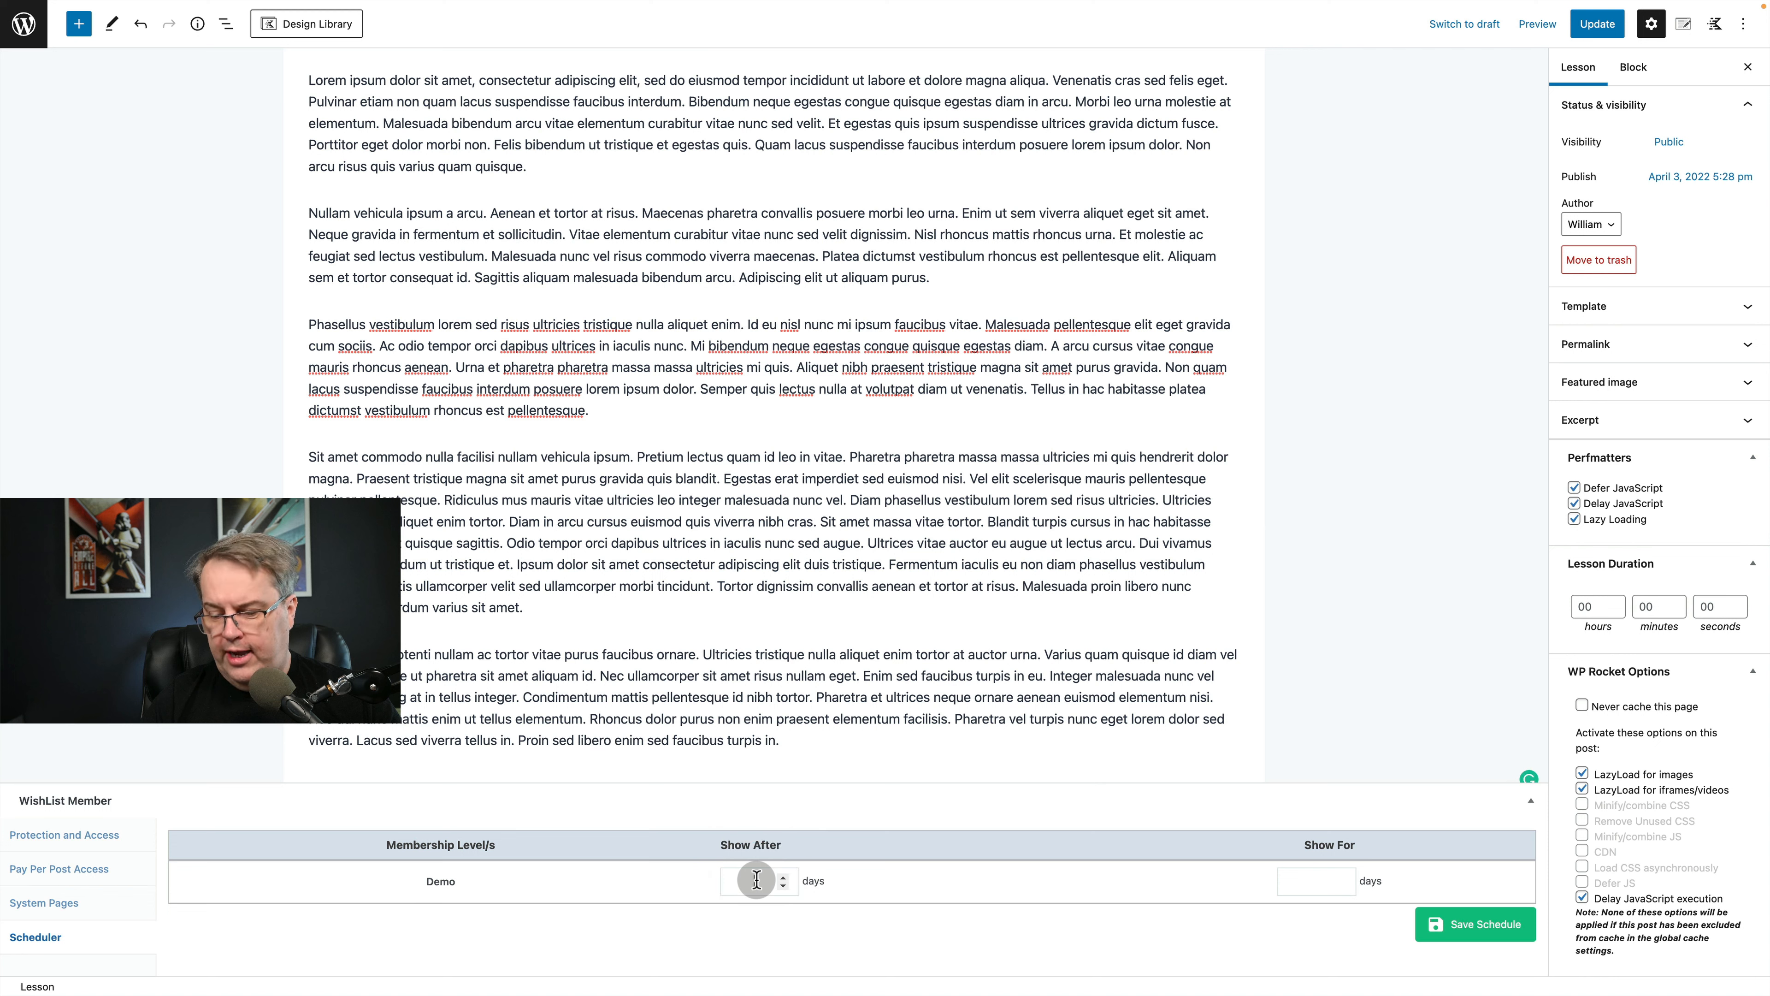
{"action": "type", "text": "2"}
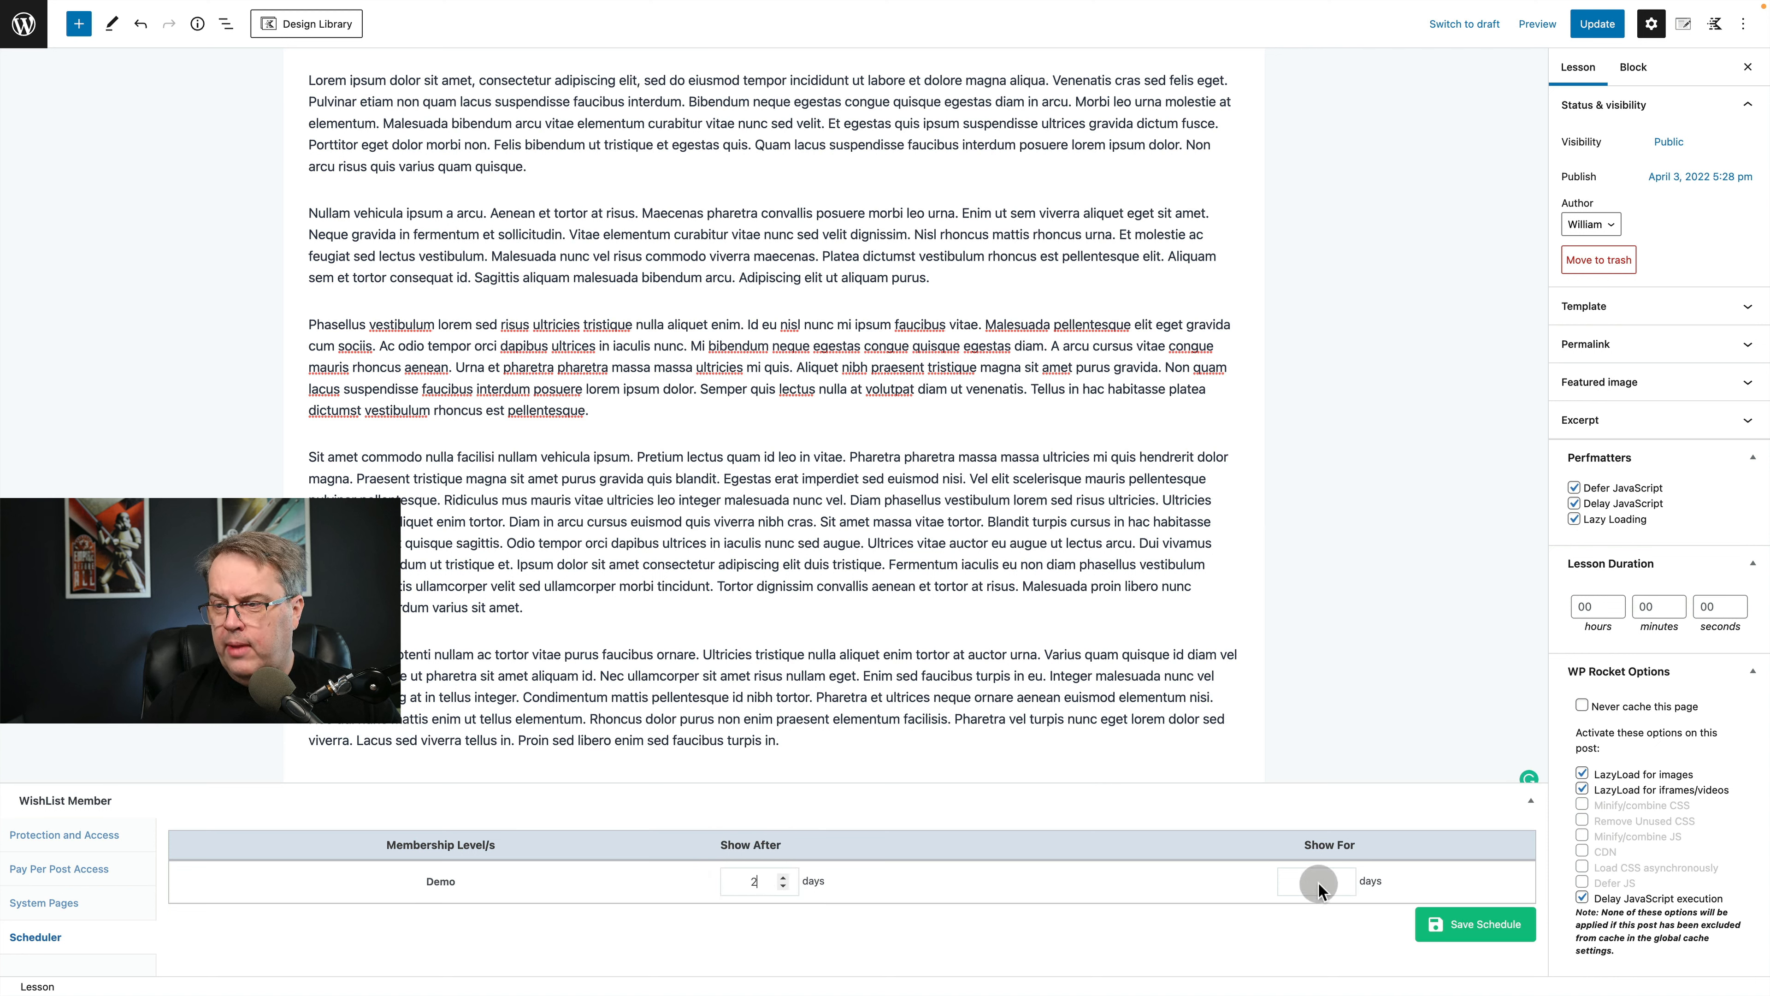
{"action": "left_click", "coordinate": [1324, 879]}
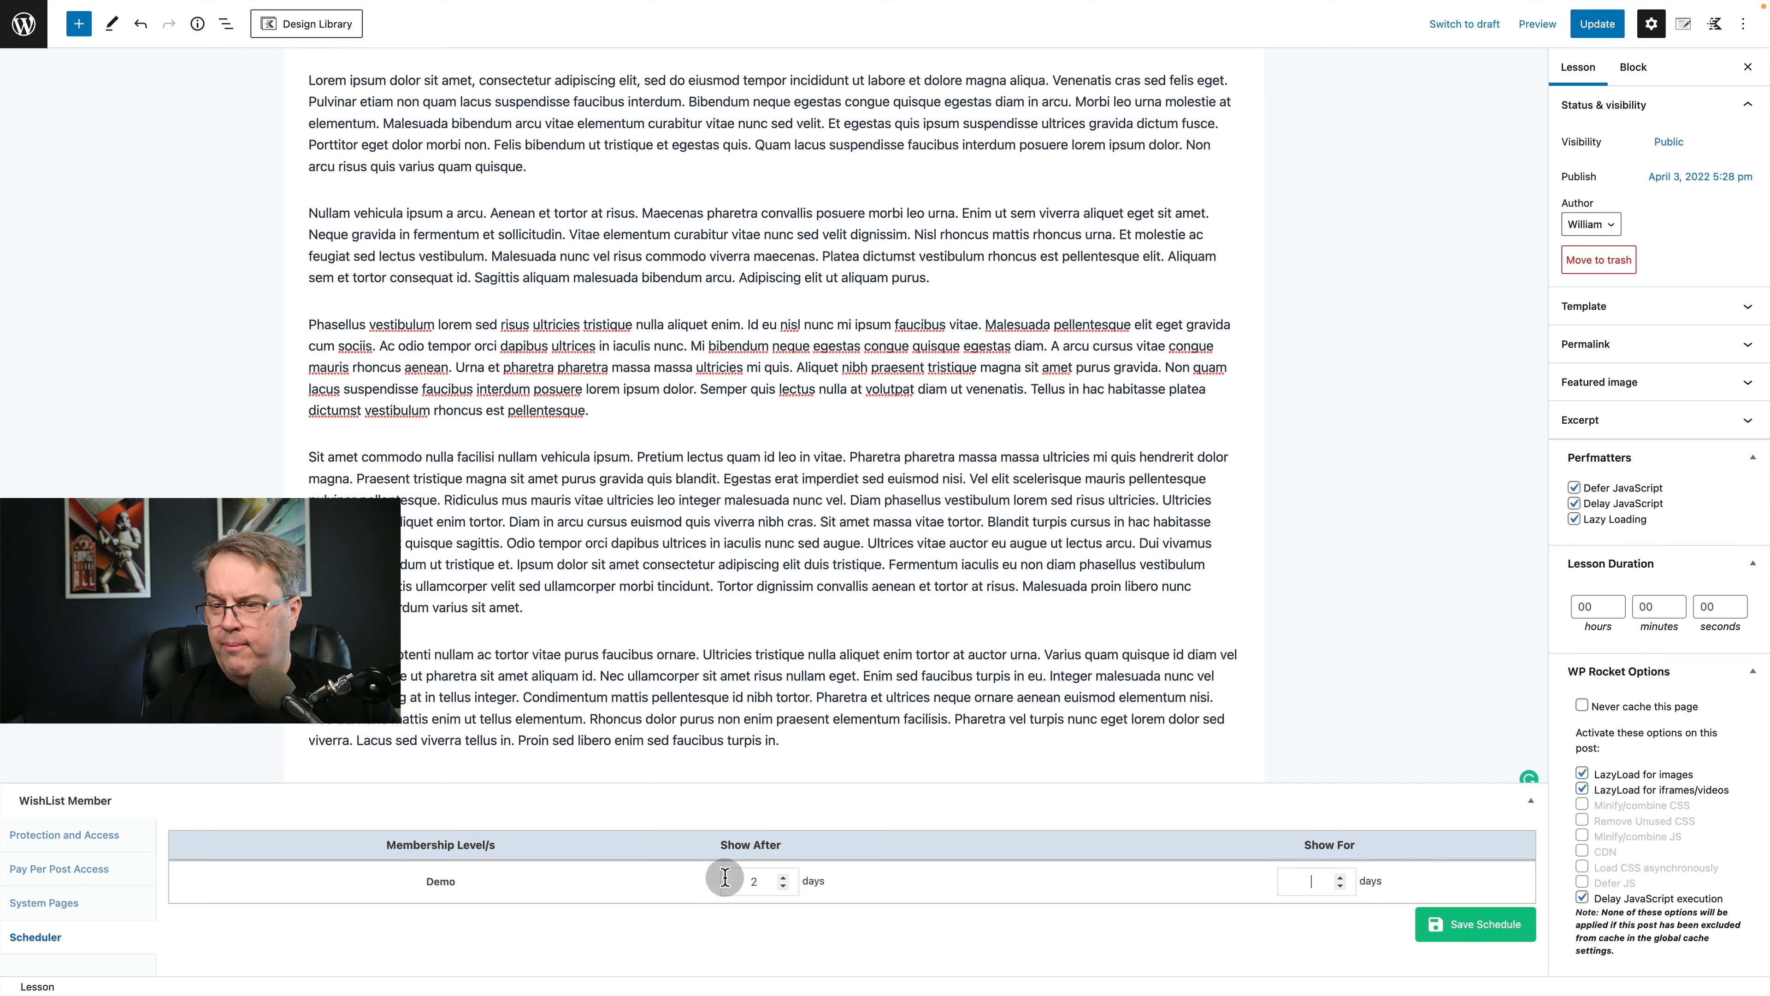
{"action": "left_click_drag", "start_coordinate": [763, 882], "coordinate": [702, 879]}
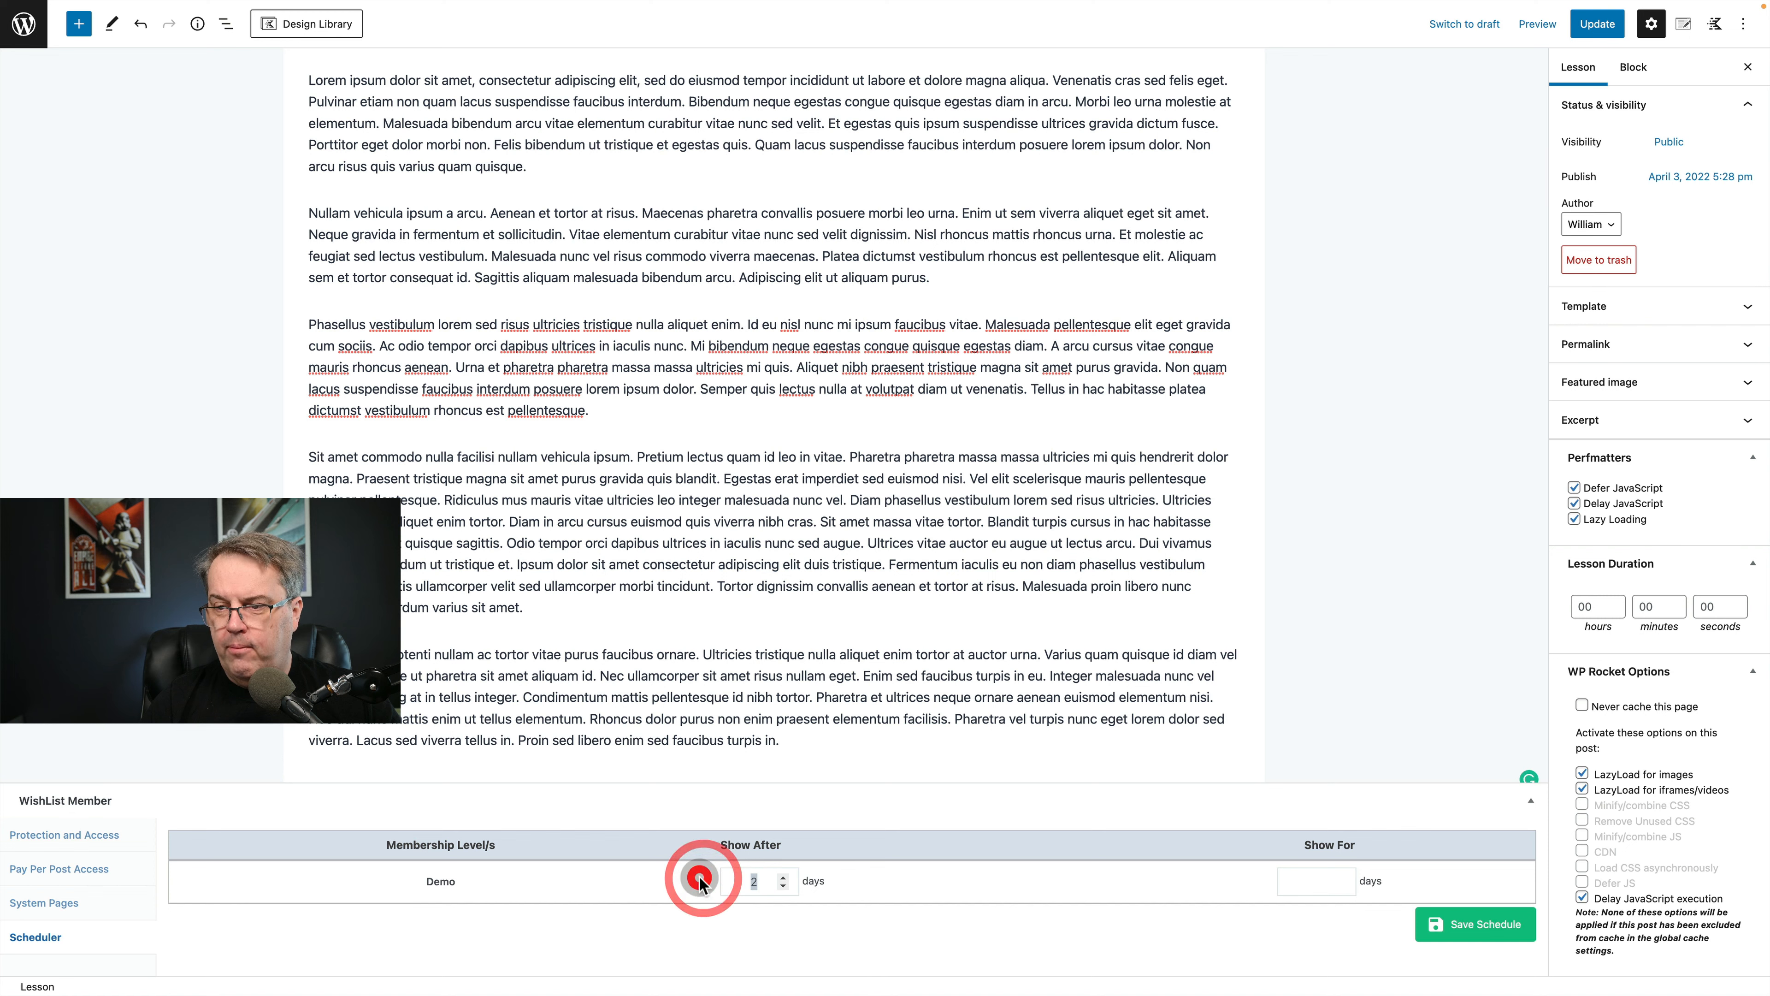
{"action": "key", "text": "BackSpace"}
{"action": "left_click", "coordinate": [699, 880]}
Save Lesson 1's schedule with no delay for the Demo level and update the lesson.
{"action": "scroll", "coordinate": [916, 760], "scroll_direction": "up", "scroll_amount": 1}
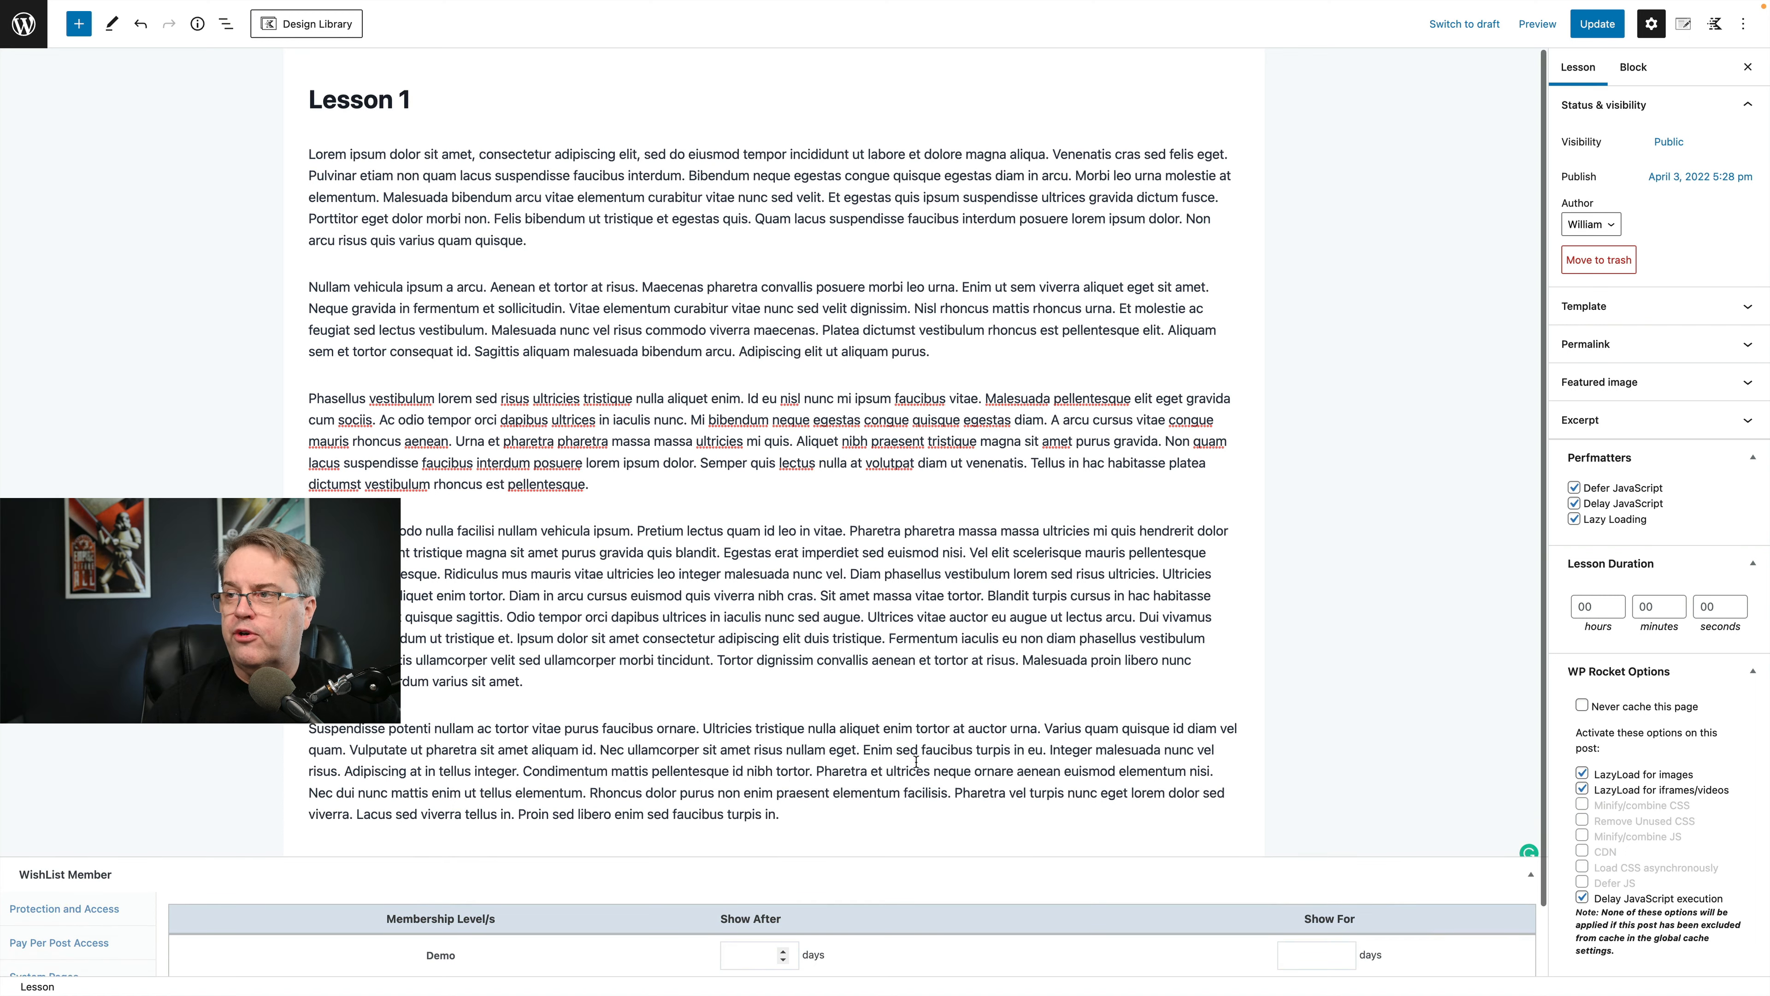
{"action": "scroll", "coordinate": [771, 462], "scroll_direction": "down", "scroll_amount": 1}
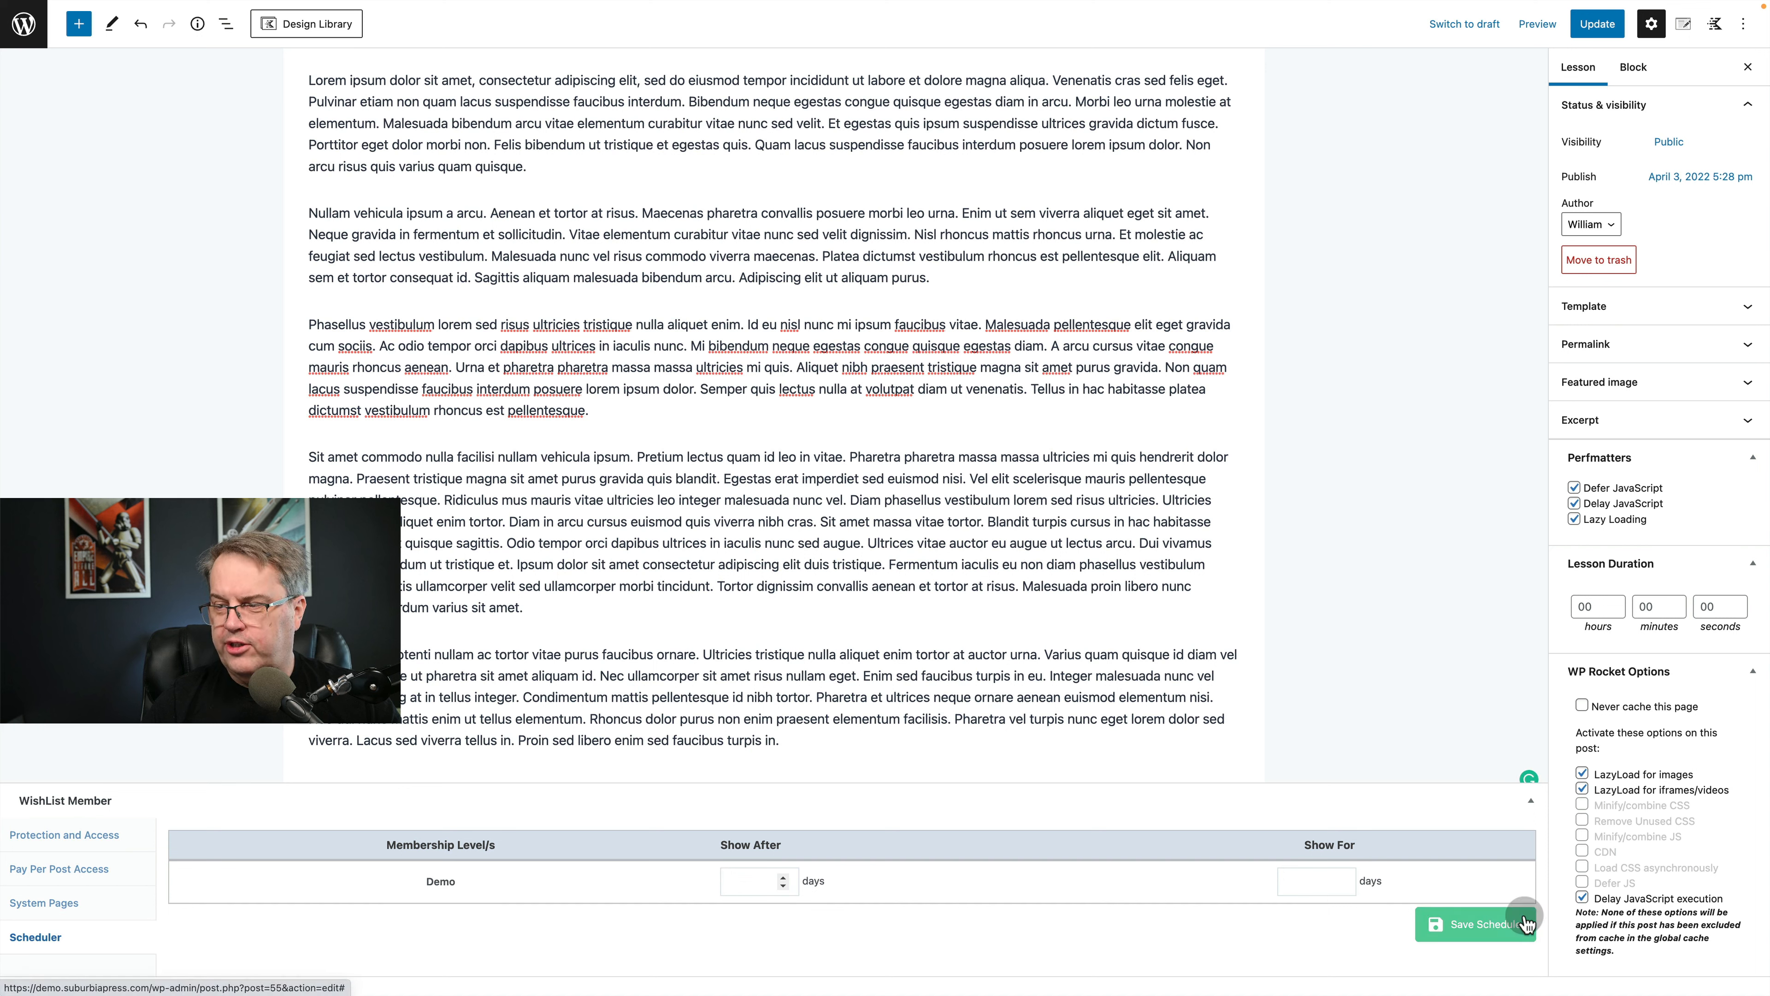
{"action": "left_click", "coordinate": [1471, 922]}
{"action": "left_click", "coordinate": [1582, 25]}
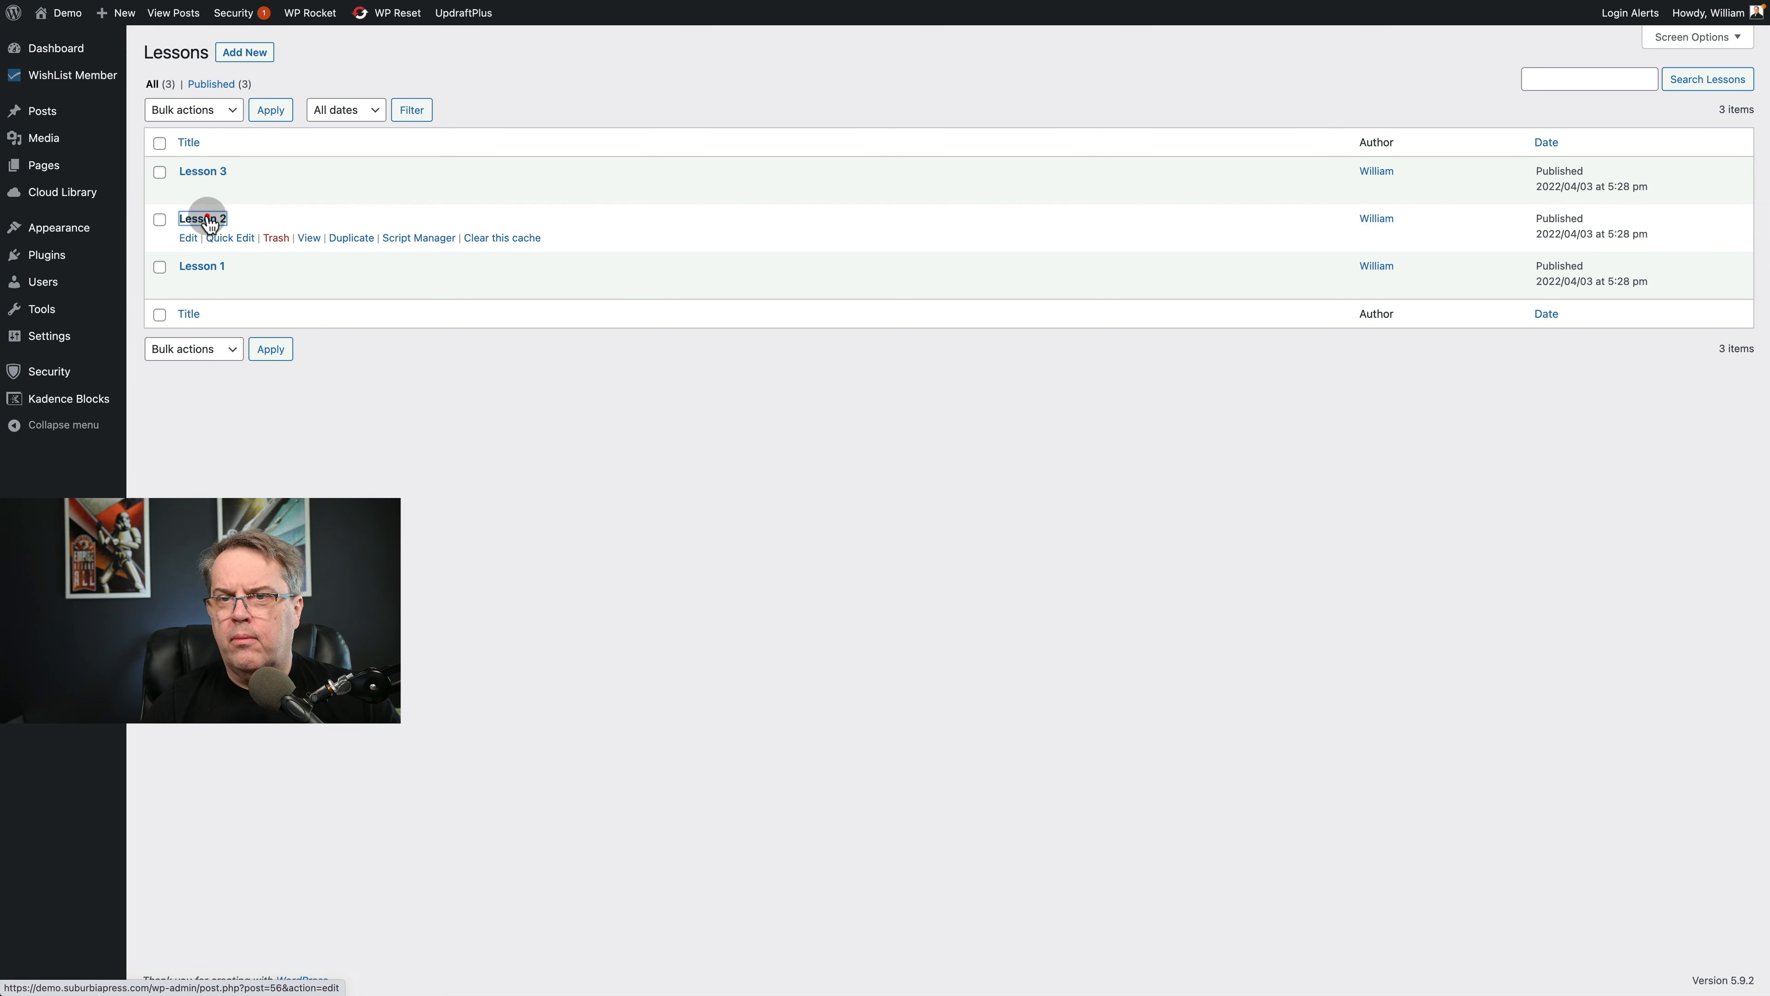
Open Lesson 2 from the lessons list and paste the lorem ipsum paragraphs as its body content.
{"action": "left_click", "coordinate": [207, 216]}
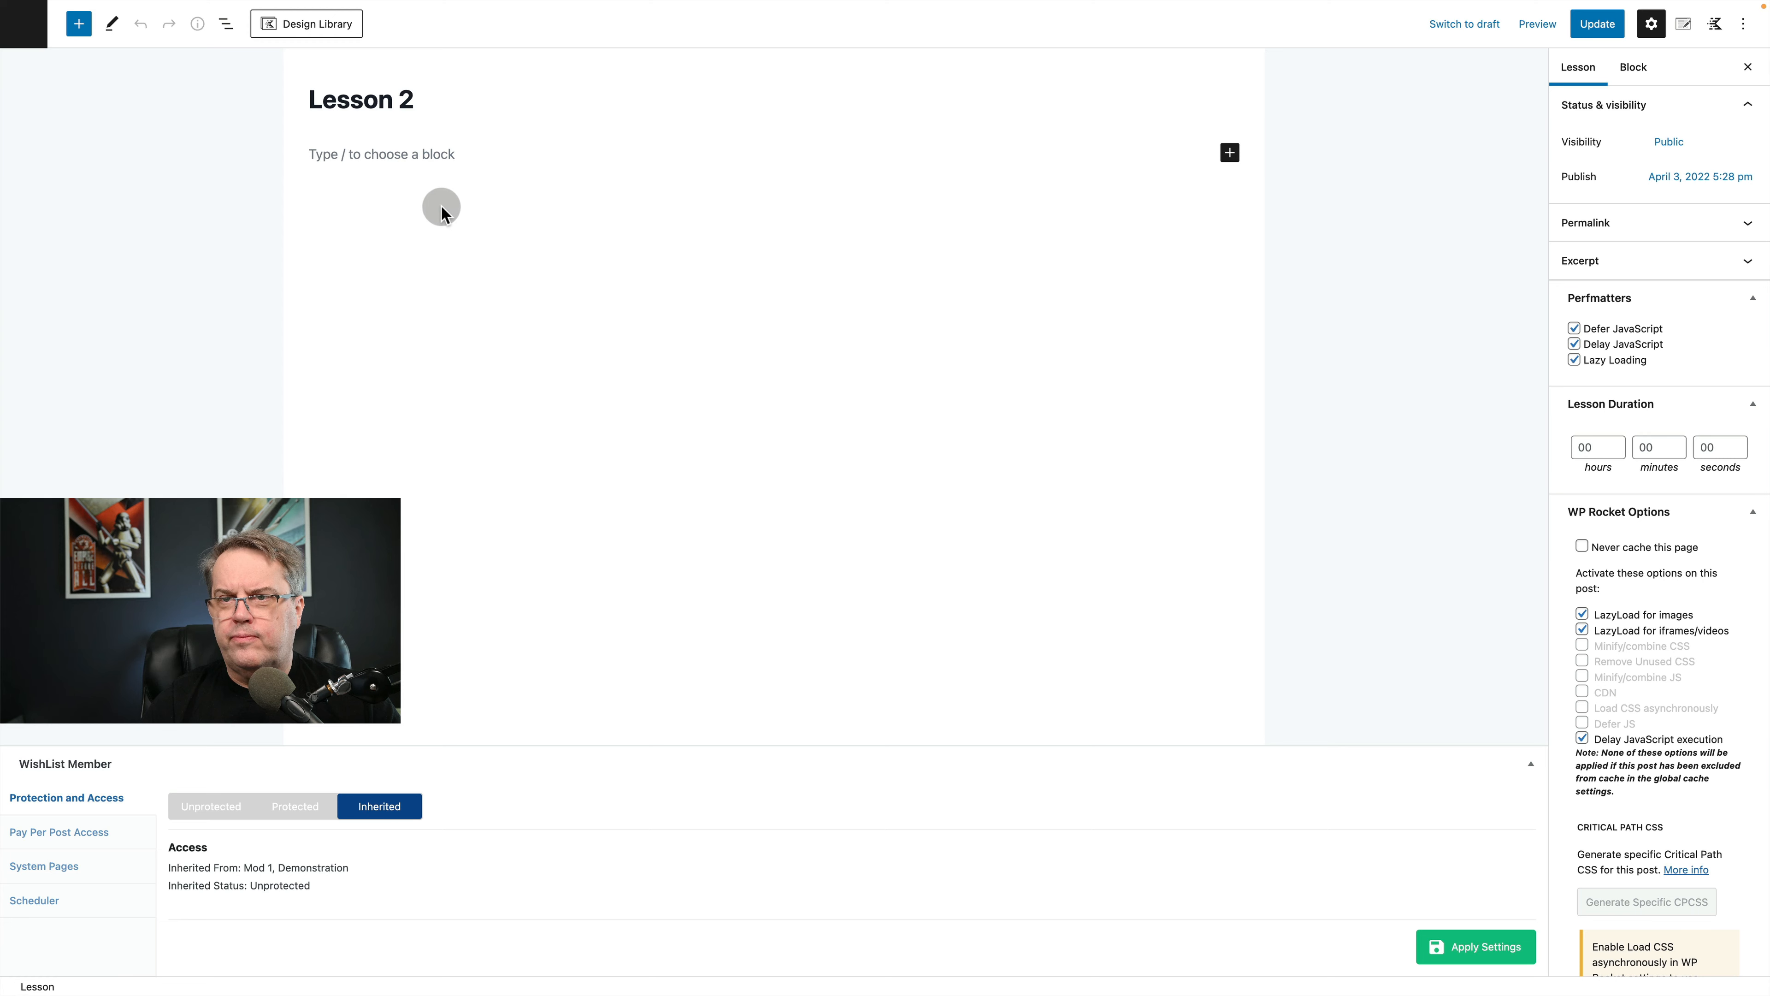
{"action": "left_click", "coordinate": [465, 204]}
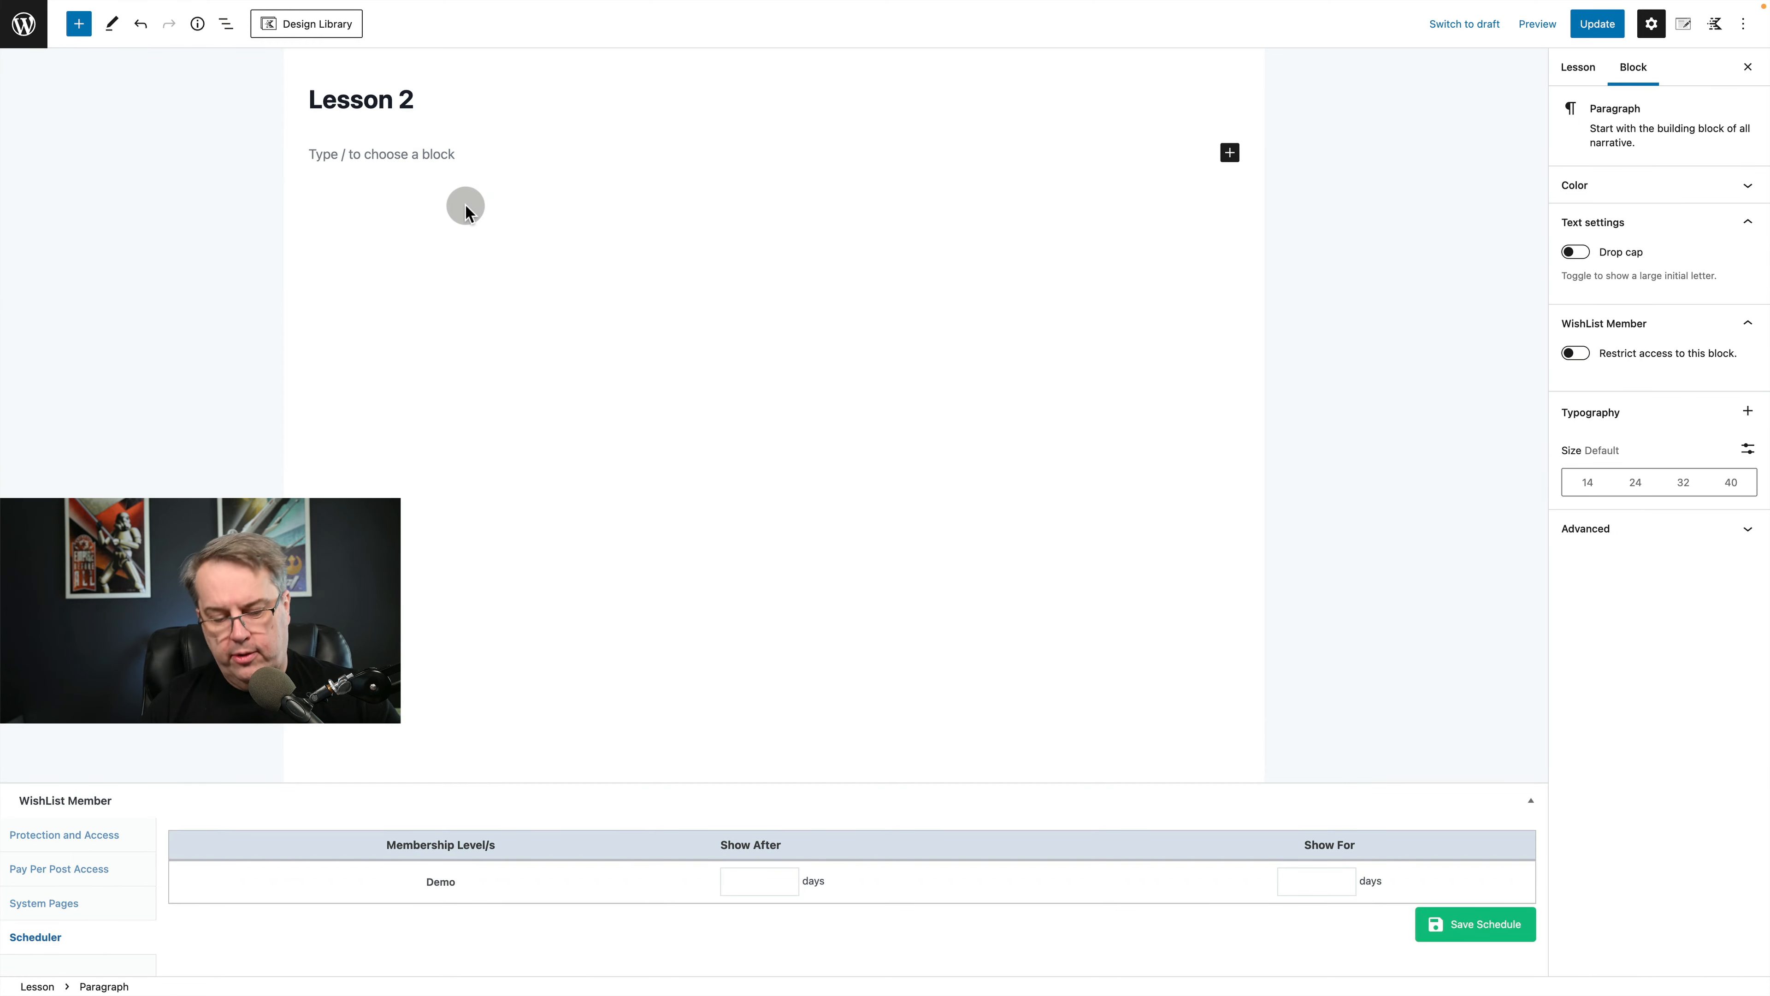
{"action": "key", "text": "super+v"}
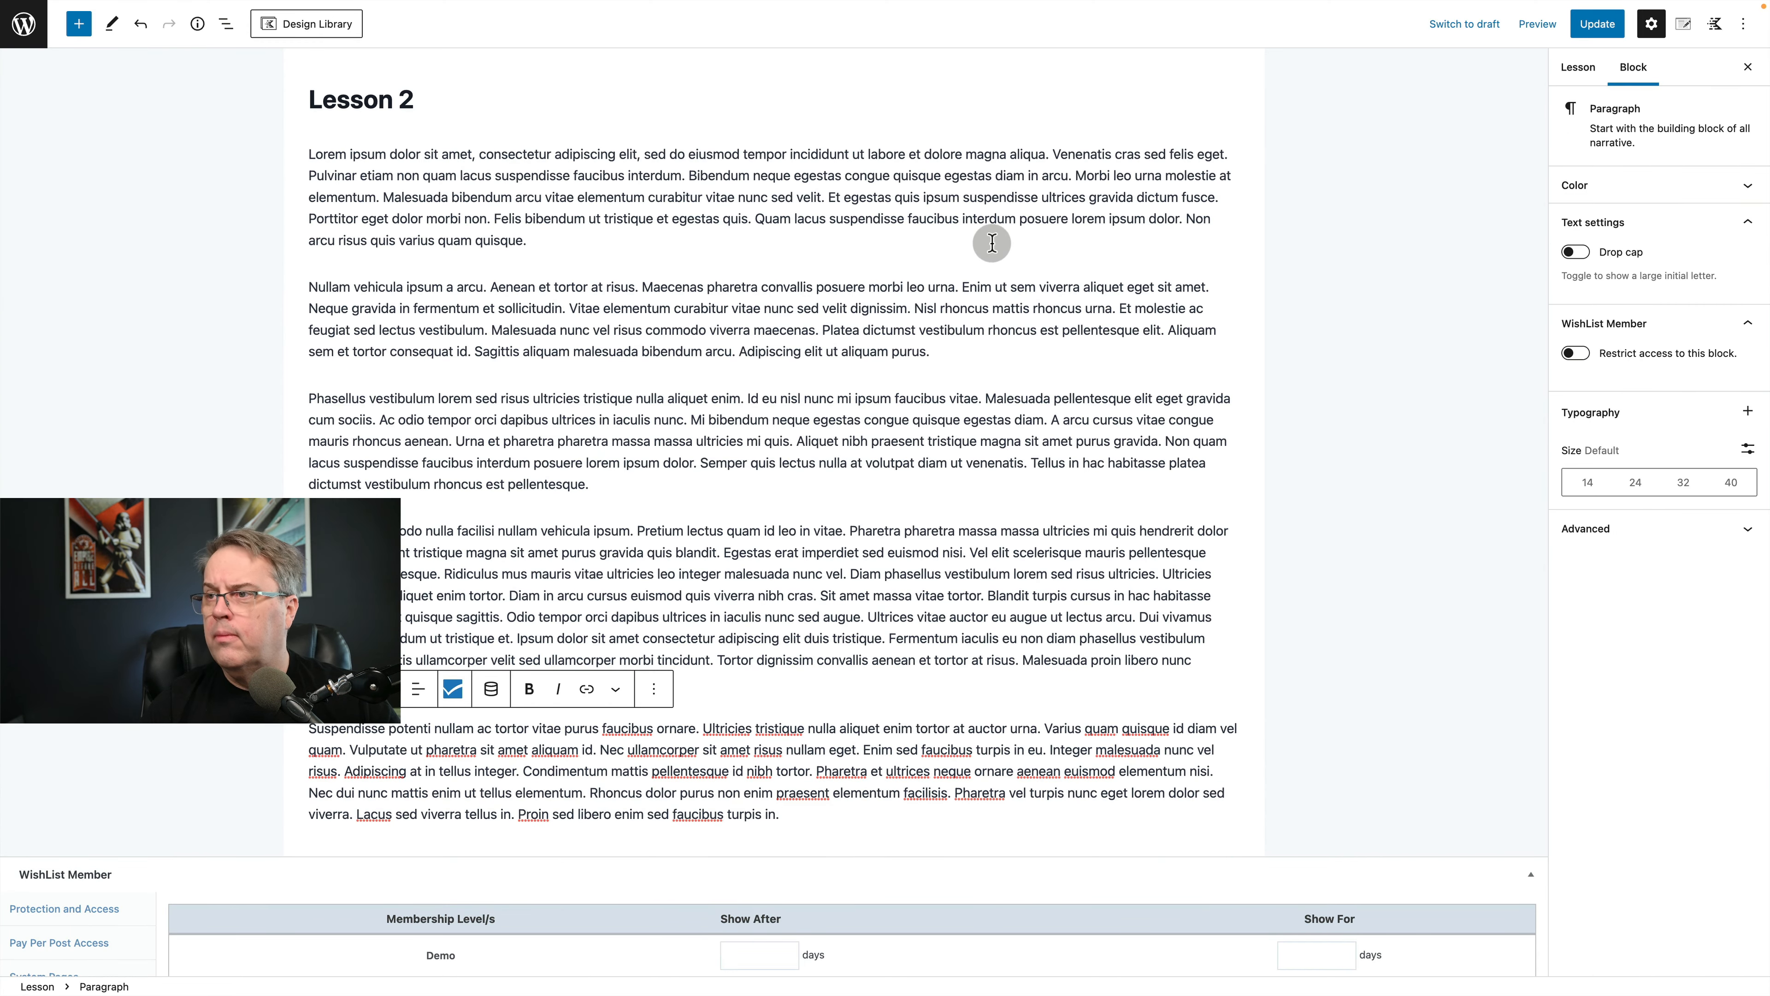
Schedule Lesson 2 to show after 2 days for the Demo level with Show For left blank, saving the schedule and lesson.
{"action": "scroll", "coordinate": [1282, 216], "scroll_direction": "down", "scroll_amount": 2}
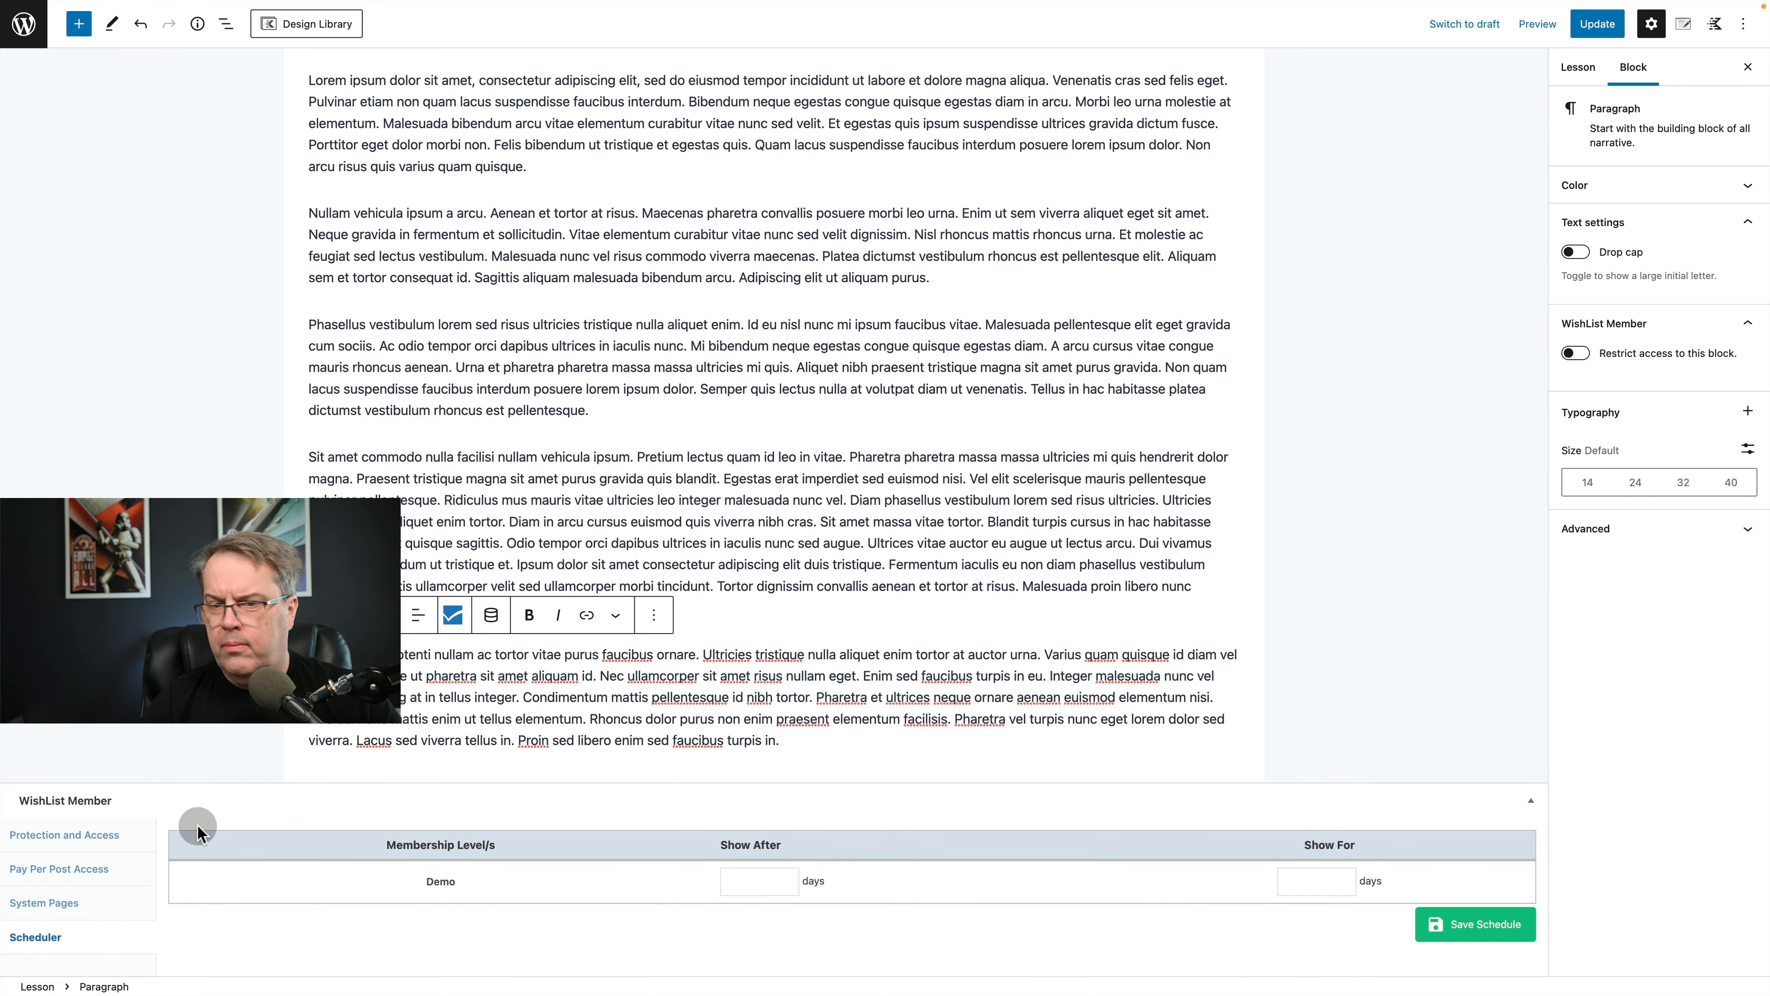
{"action": "left_click", "coordinate": [759, 884]}
{"action": "type", "text": "2"}
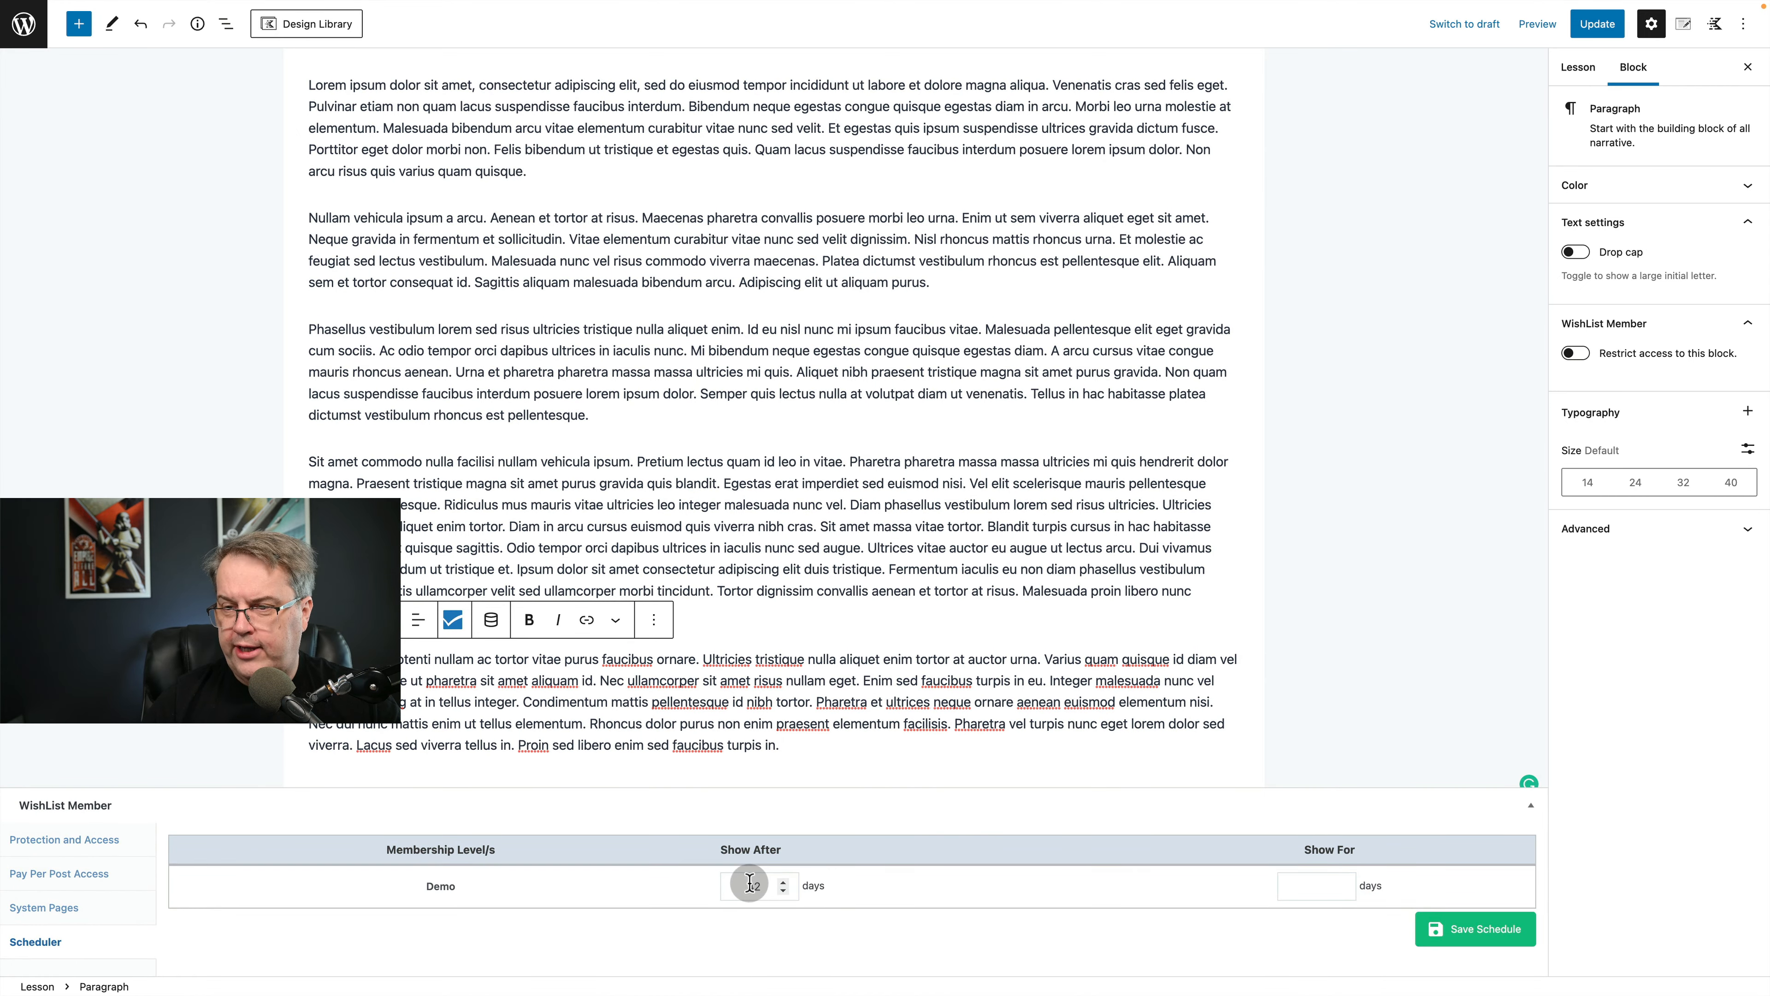
{"action": "key", "text": "BackSpace"}
{"action": "type", "text": "2"}
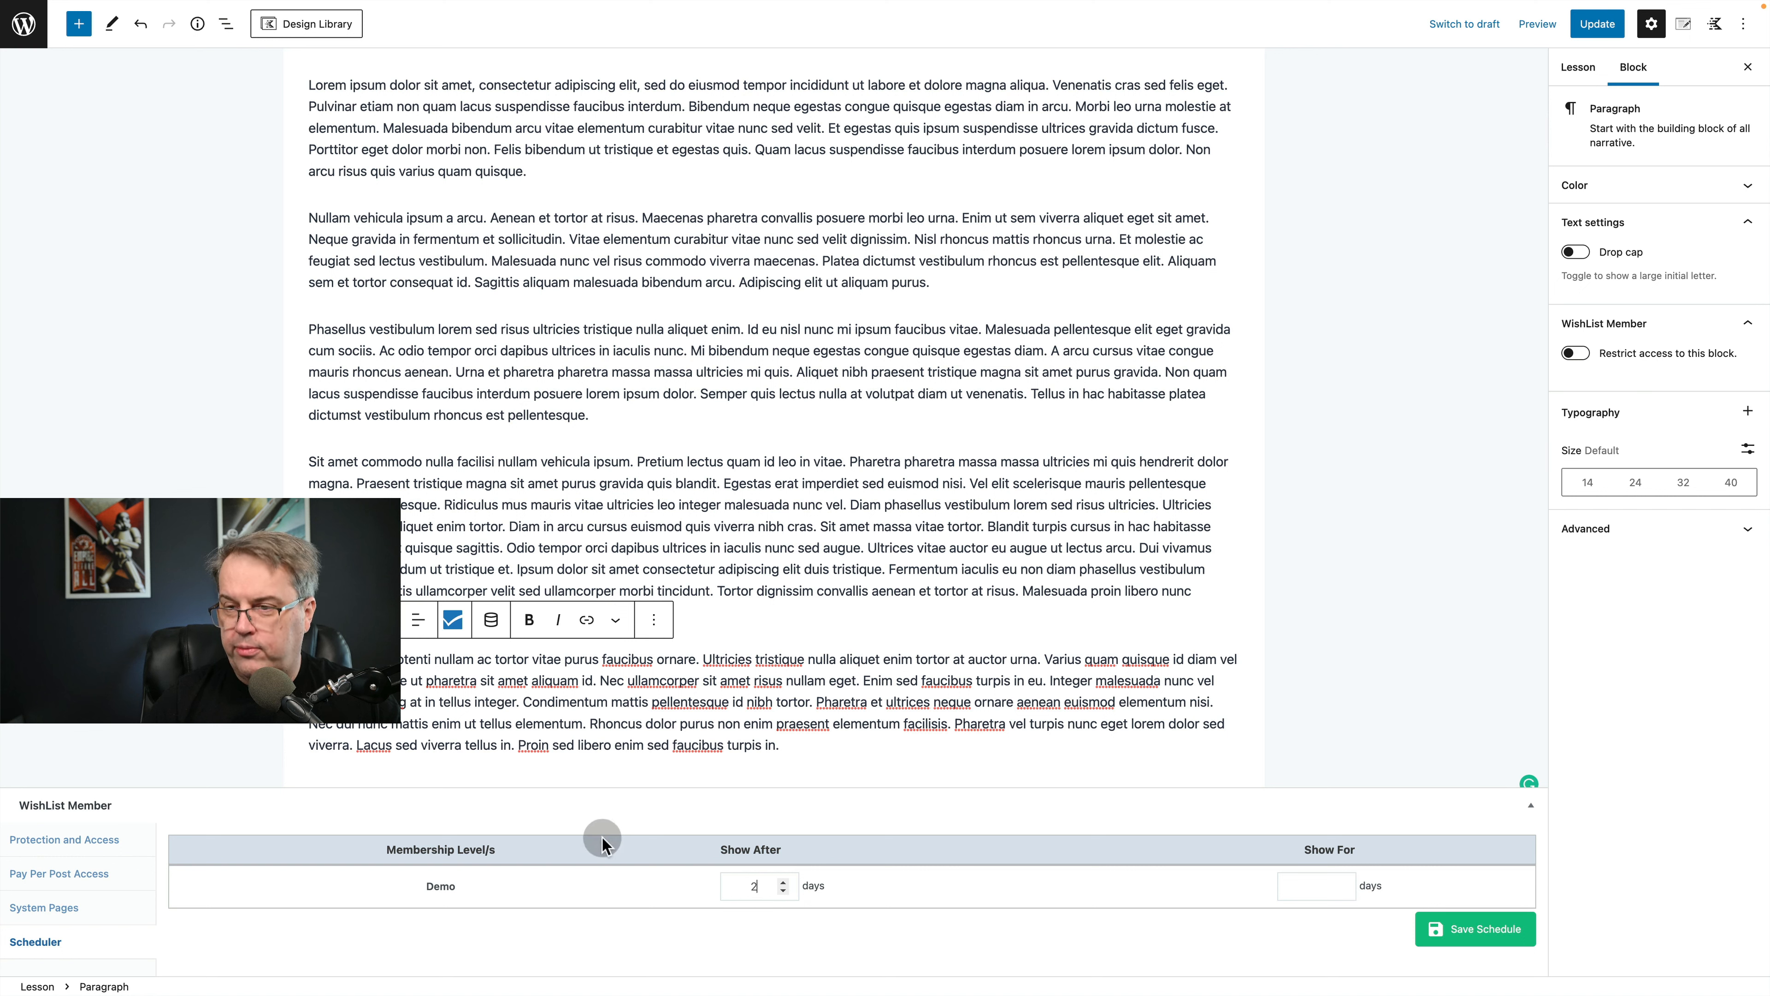
{"action": "left_click", "coordinate": [1332, 889]}
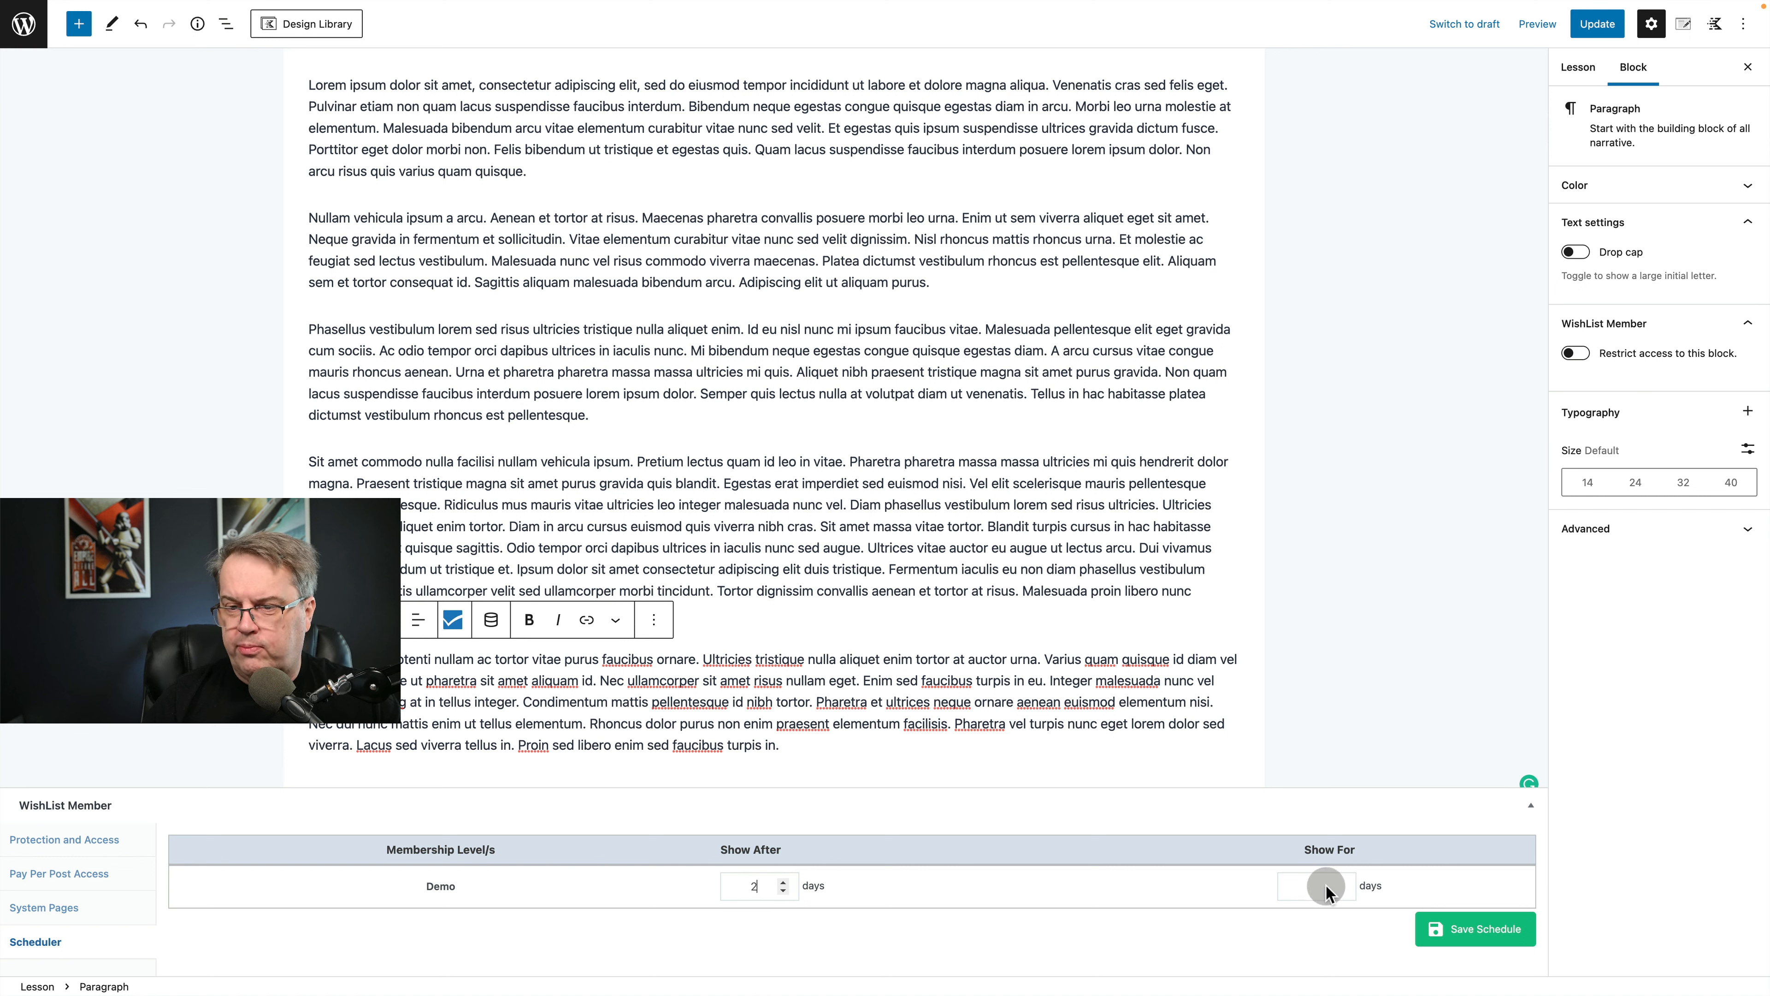
{"action": "left_click", "coordinate": [1491, 934]}
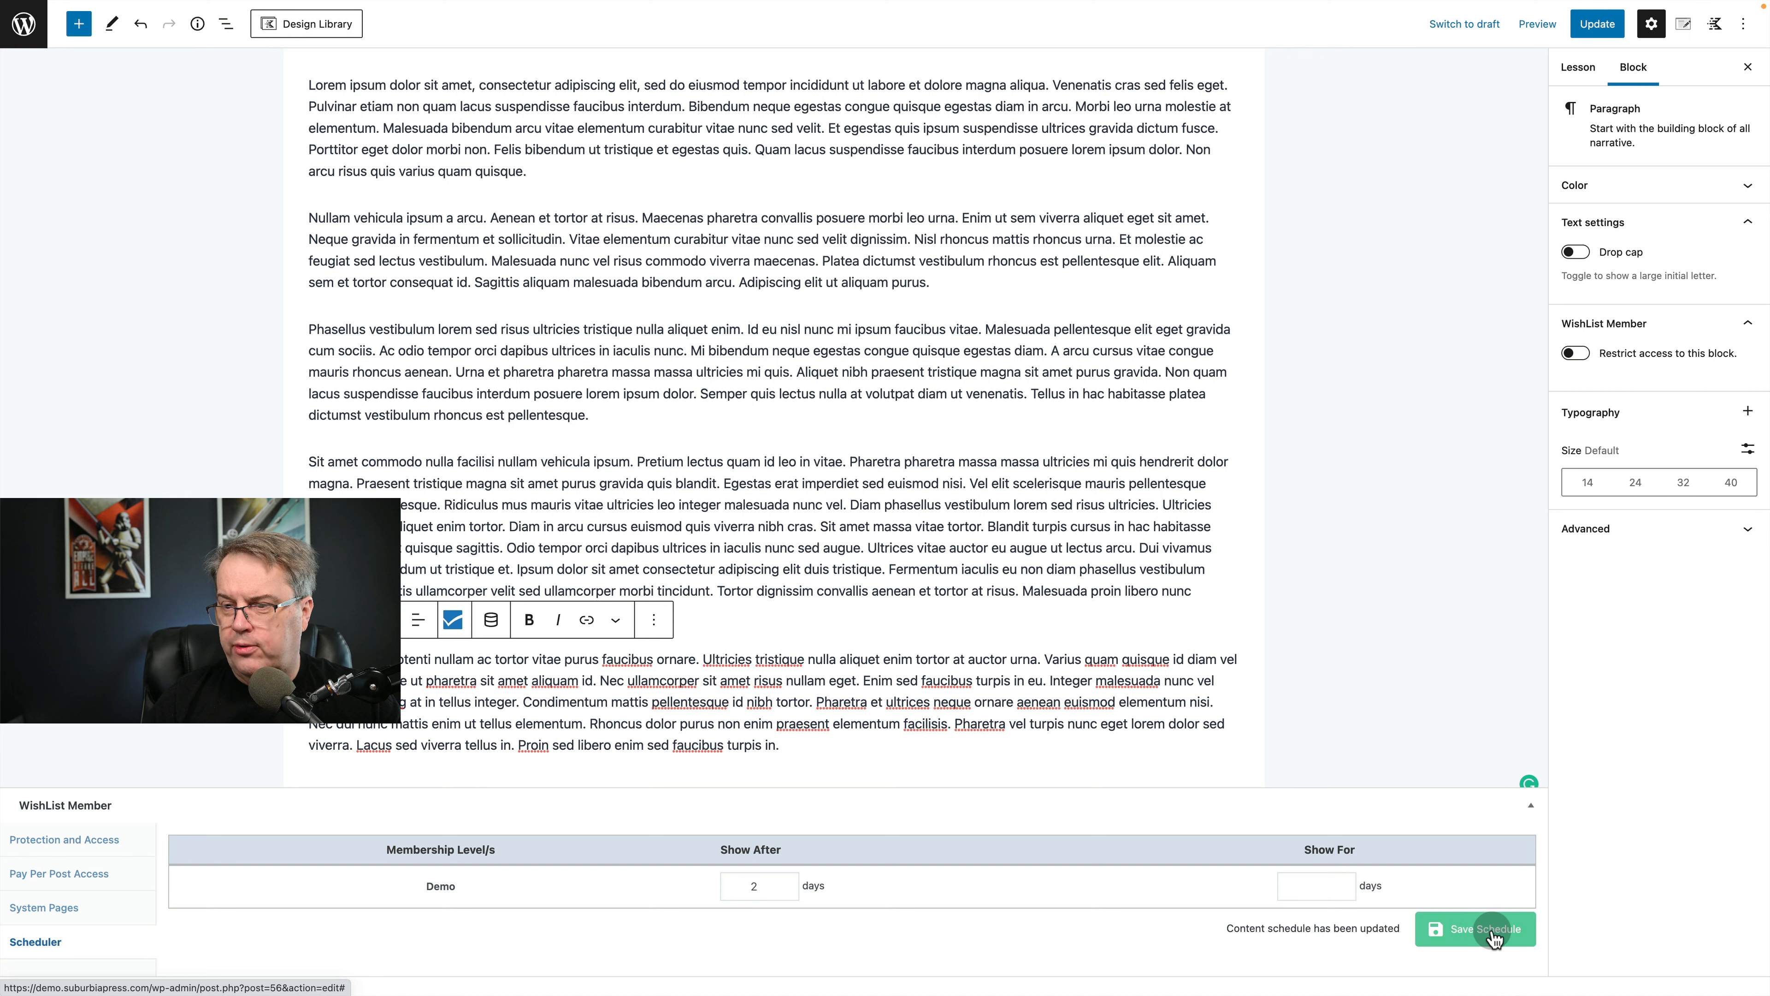
{"action": "left_click", "coordinate": [1597, 25]}
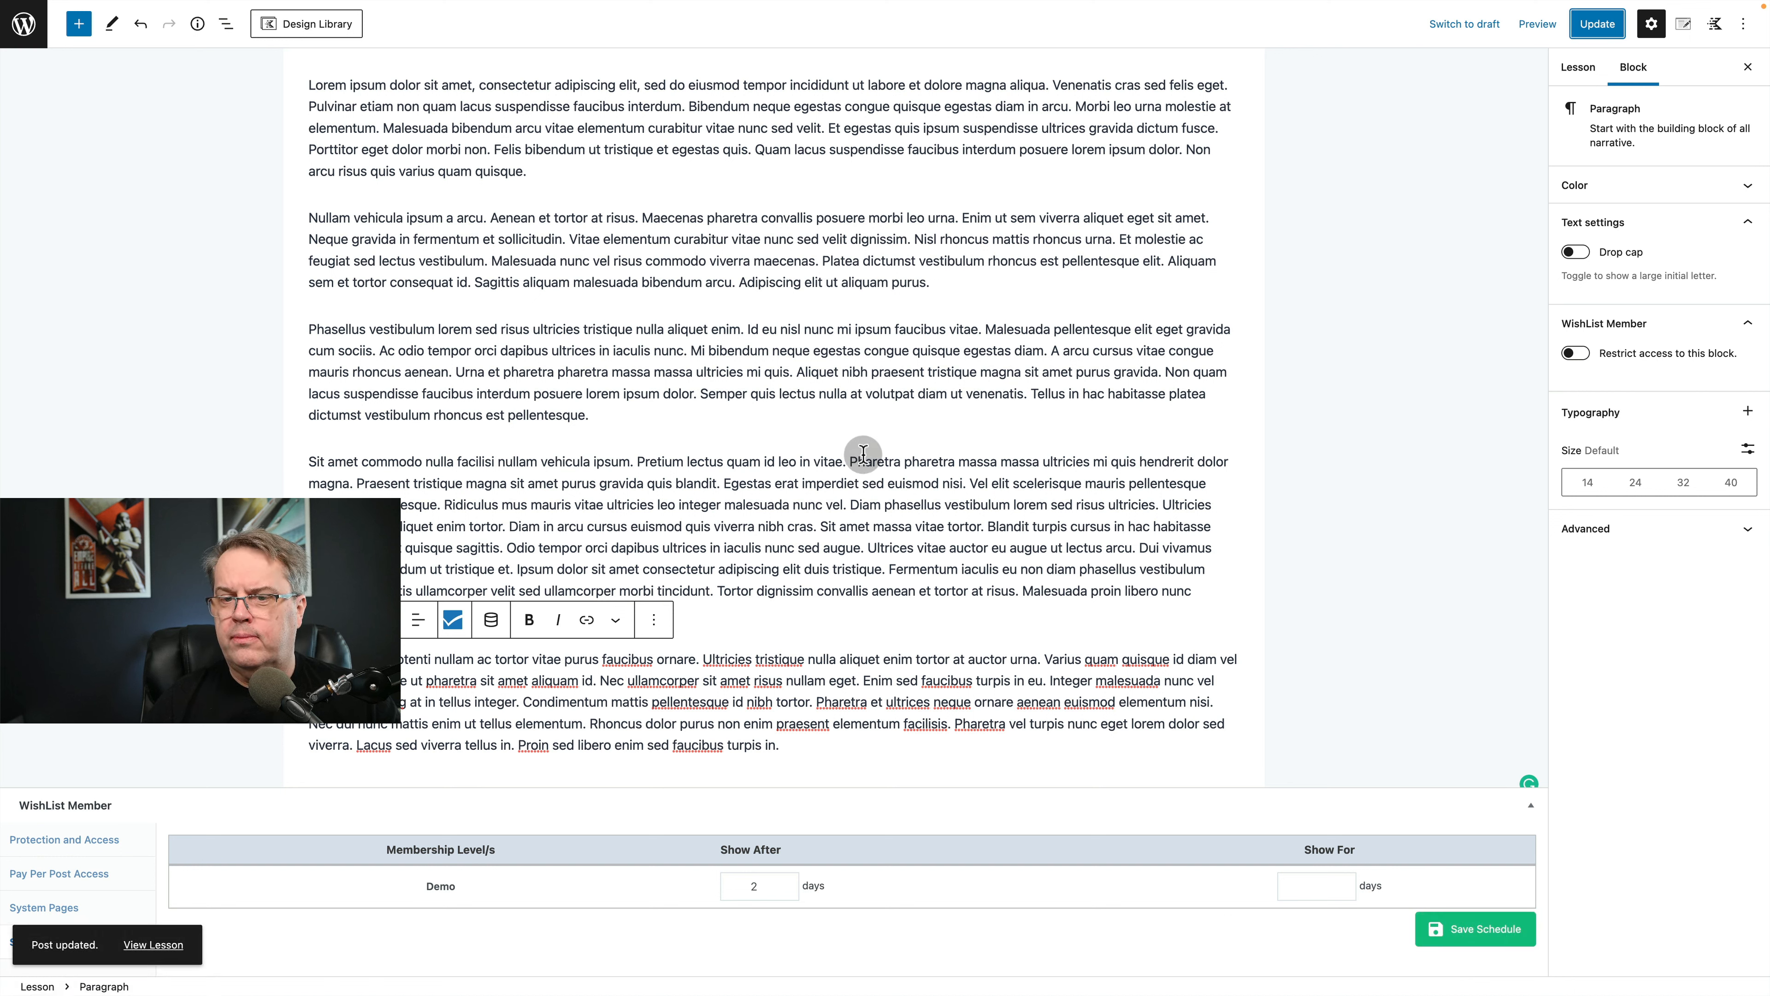
Open Lesson 3 from the lessons list and paste the lorem ipsum paragraphs as its body content.
{"action": "left_click", "coordinate": [23, 35]}
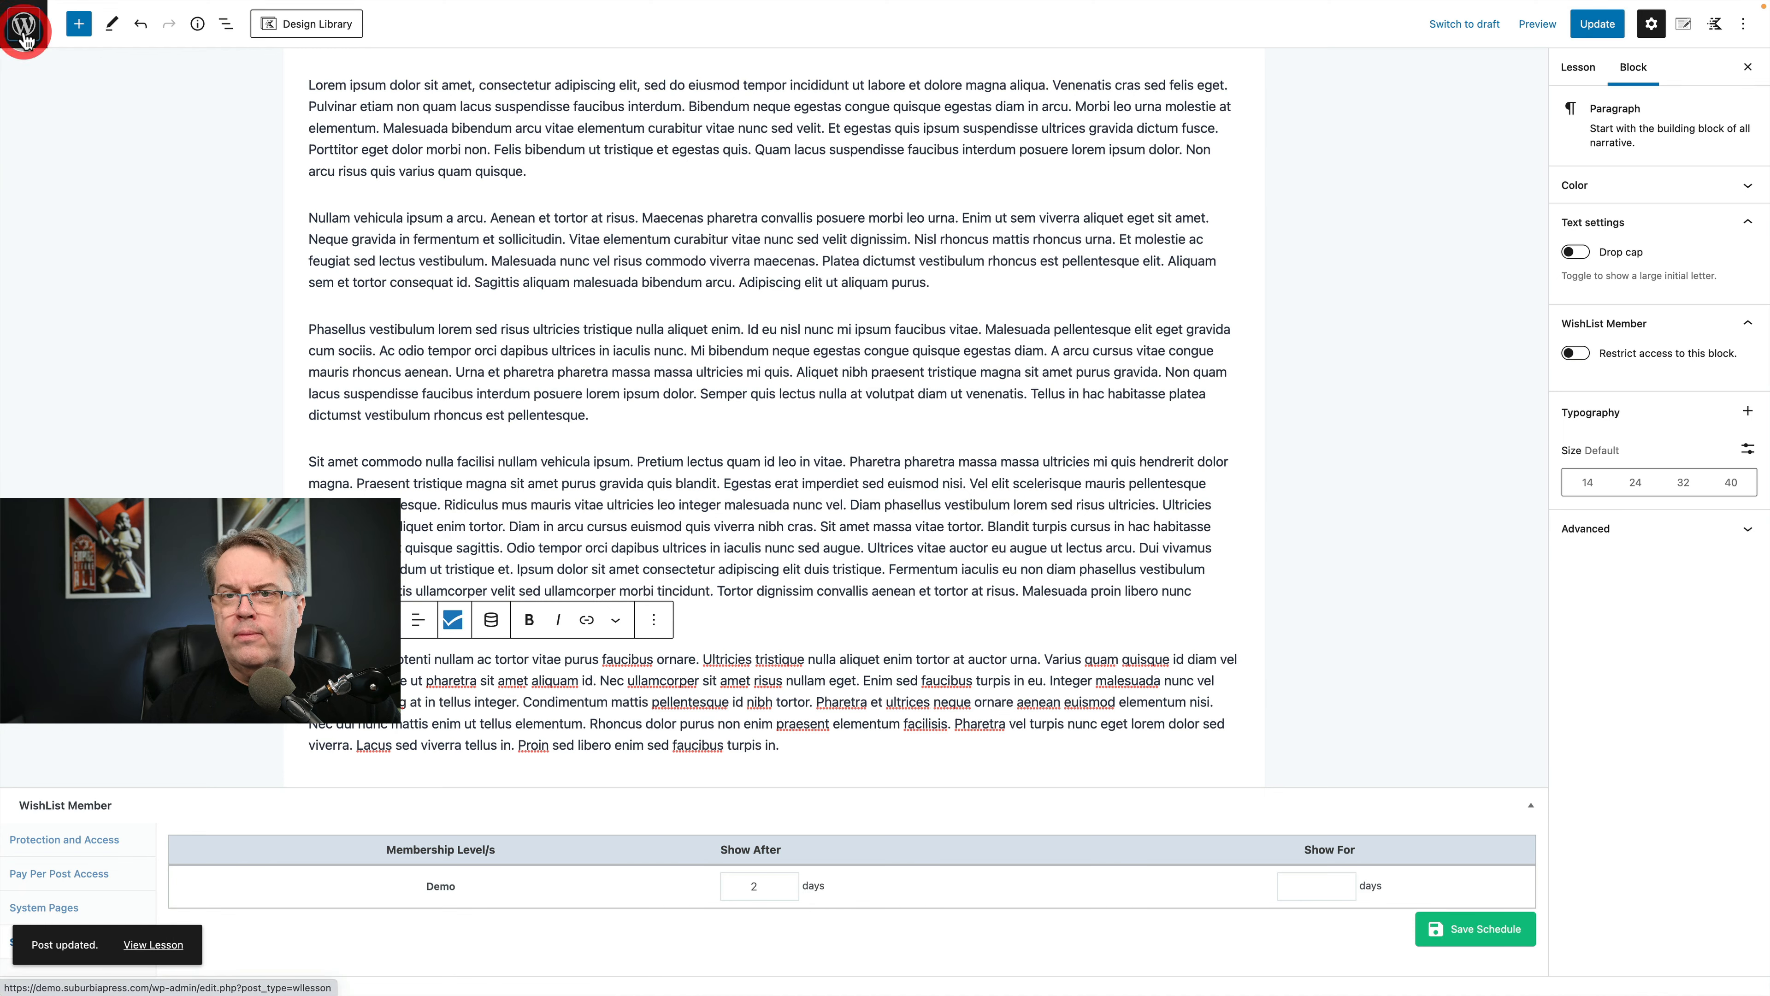
{"action": "left_click", "coordinate": [195, 174]}
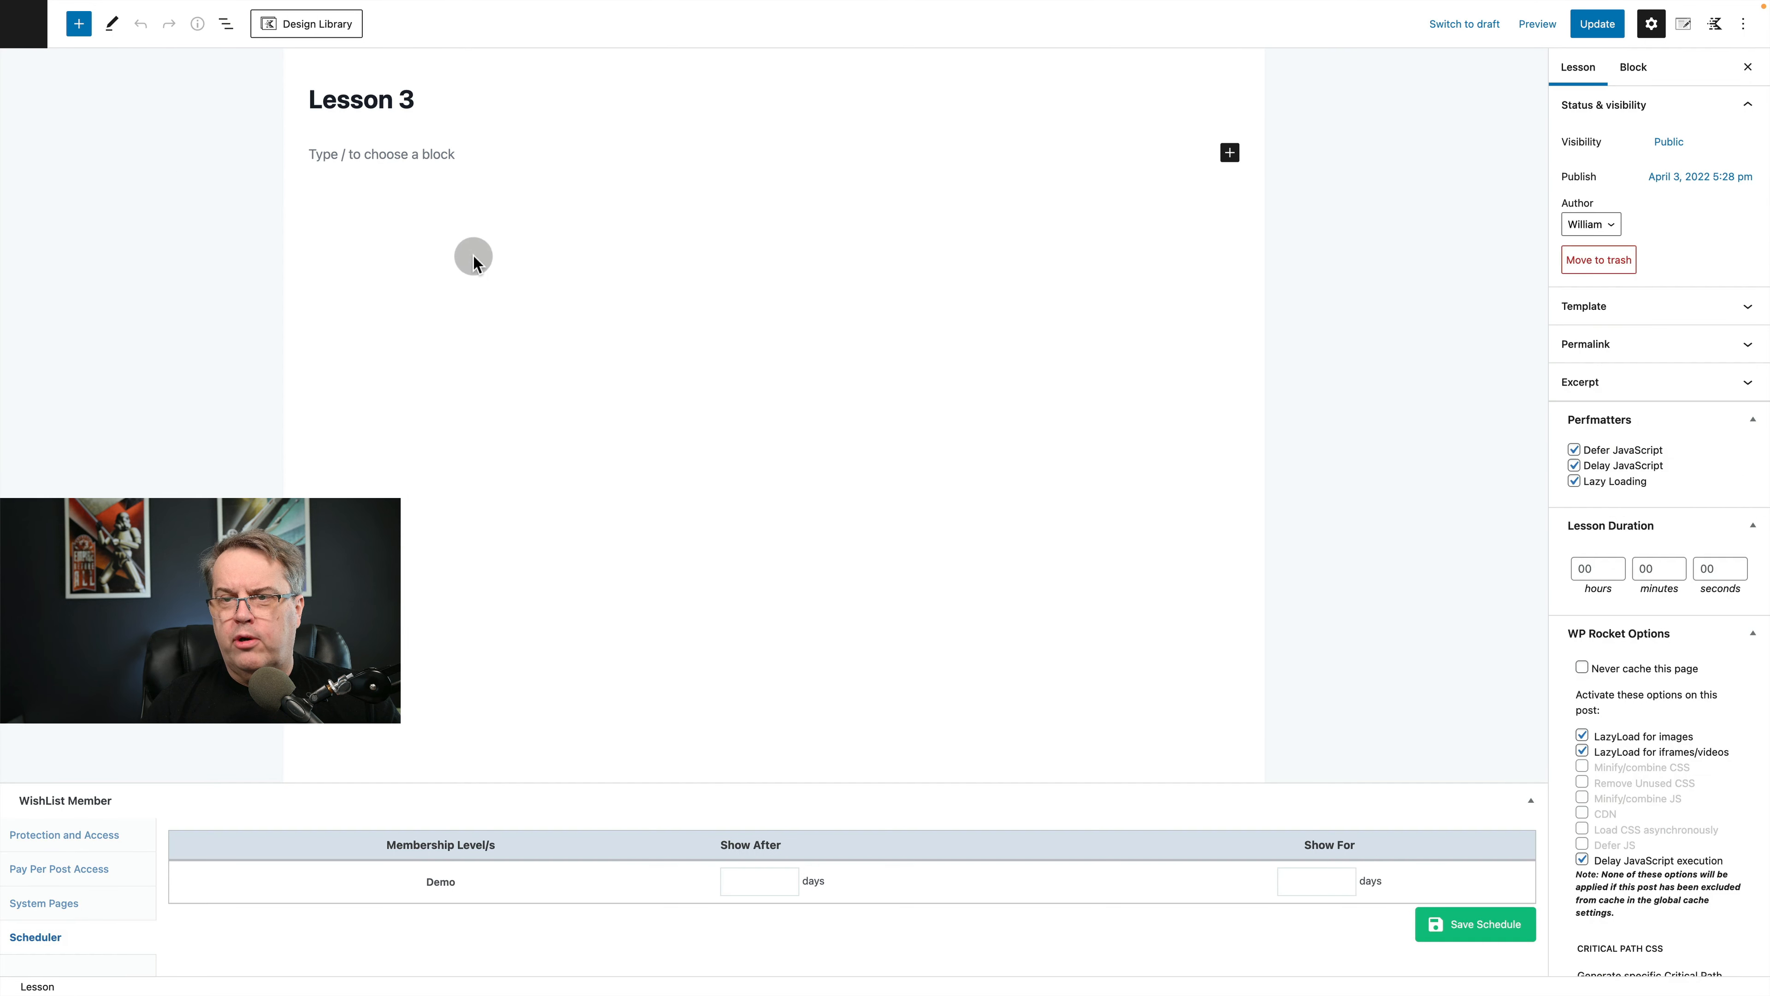
{"action": "left_click", "coordinate": [474, 257]}
{"action": "key", "text": "ctrl+v"}
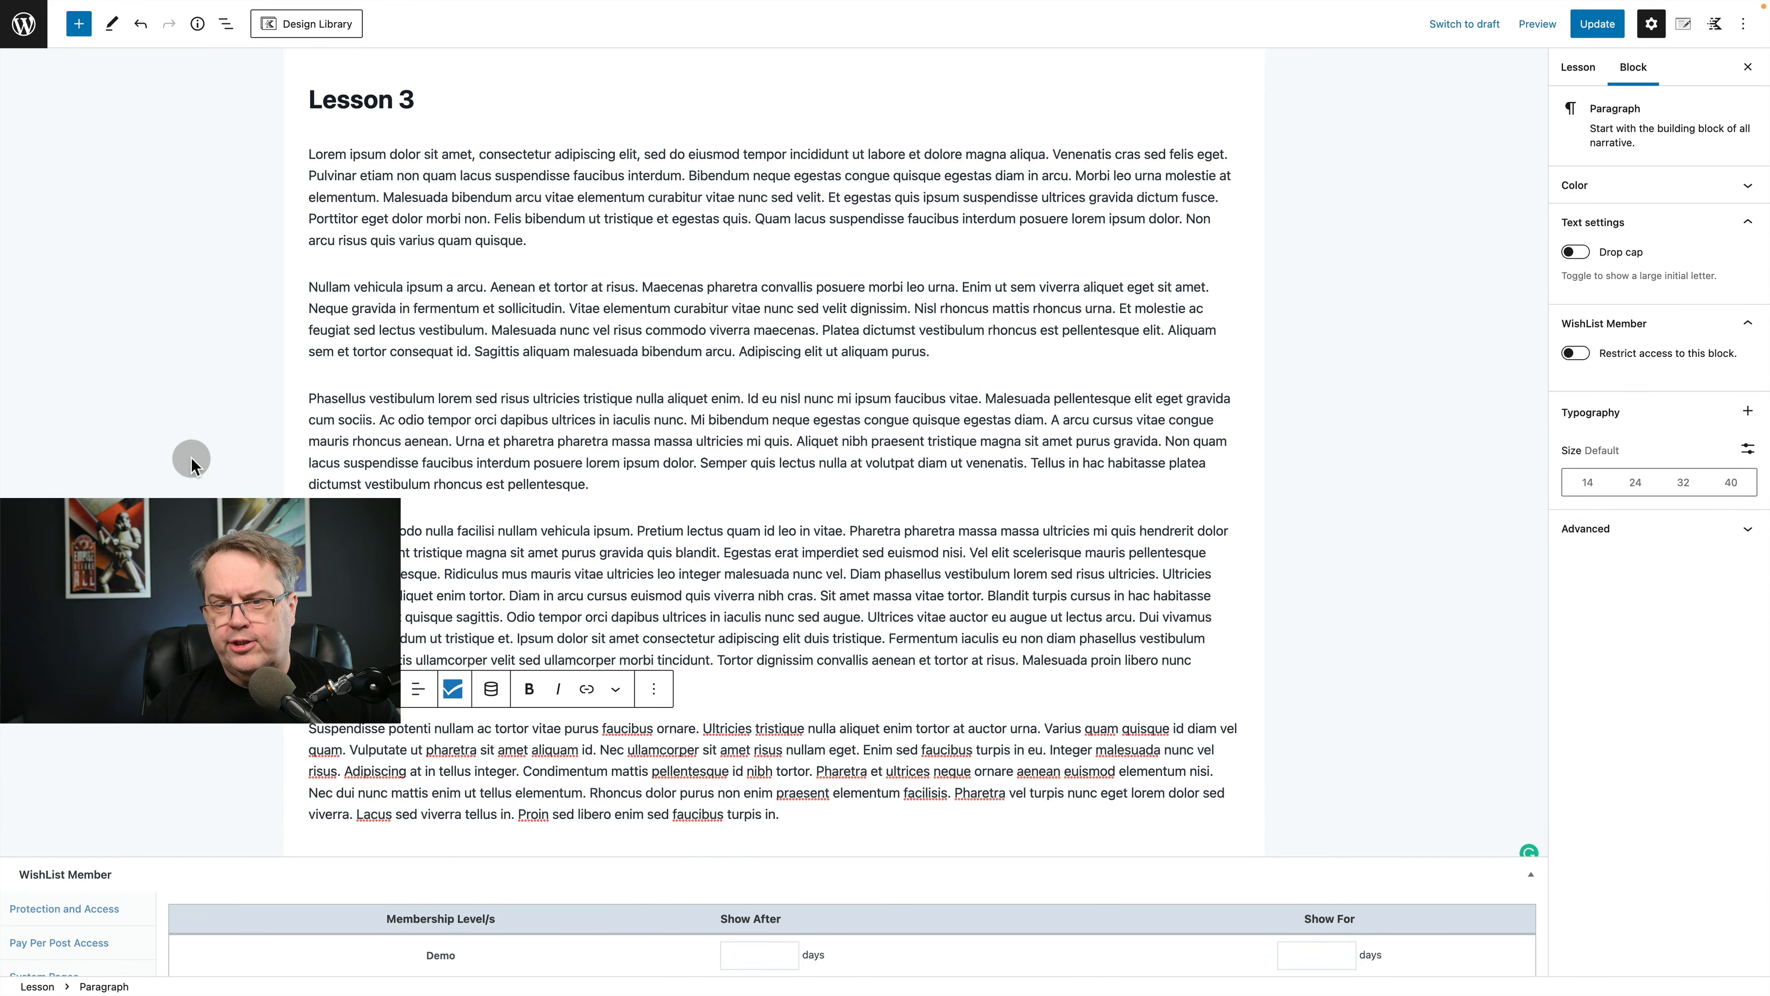
Schedule Lesson 3 to show after 3 days for the Demo level with Show For left blank, saving the schedule and lesson.
{"action": "scroll", "coordinate": [140, 836], "scroll_direction": "down", "scroll_amount": 2}
{"action": "left_click", "coordinate": [42, 942]}
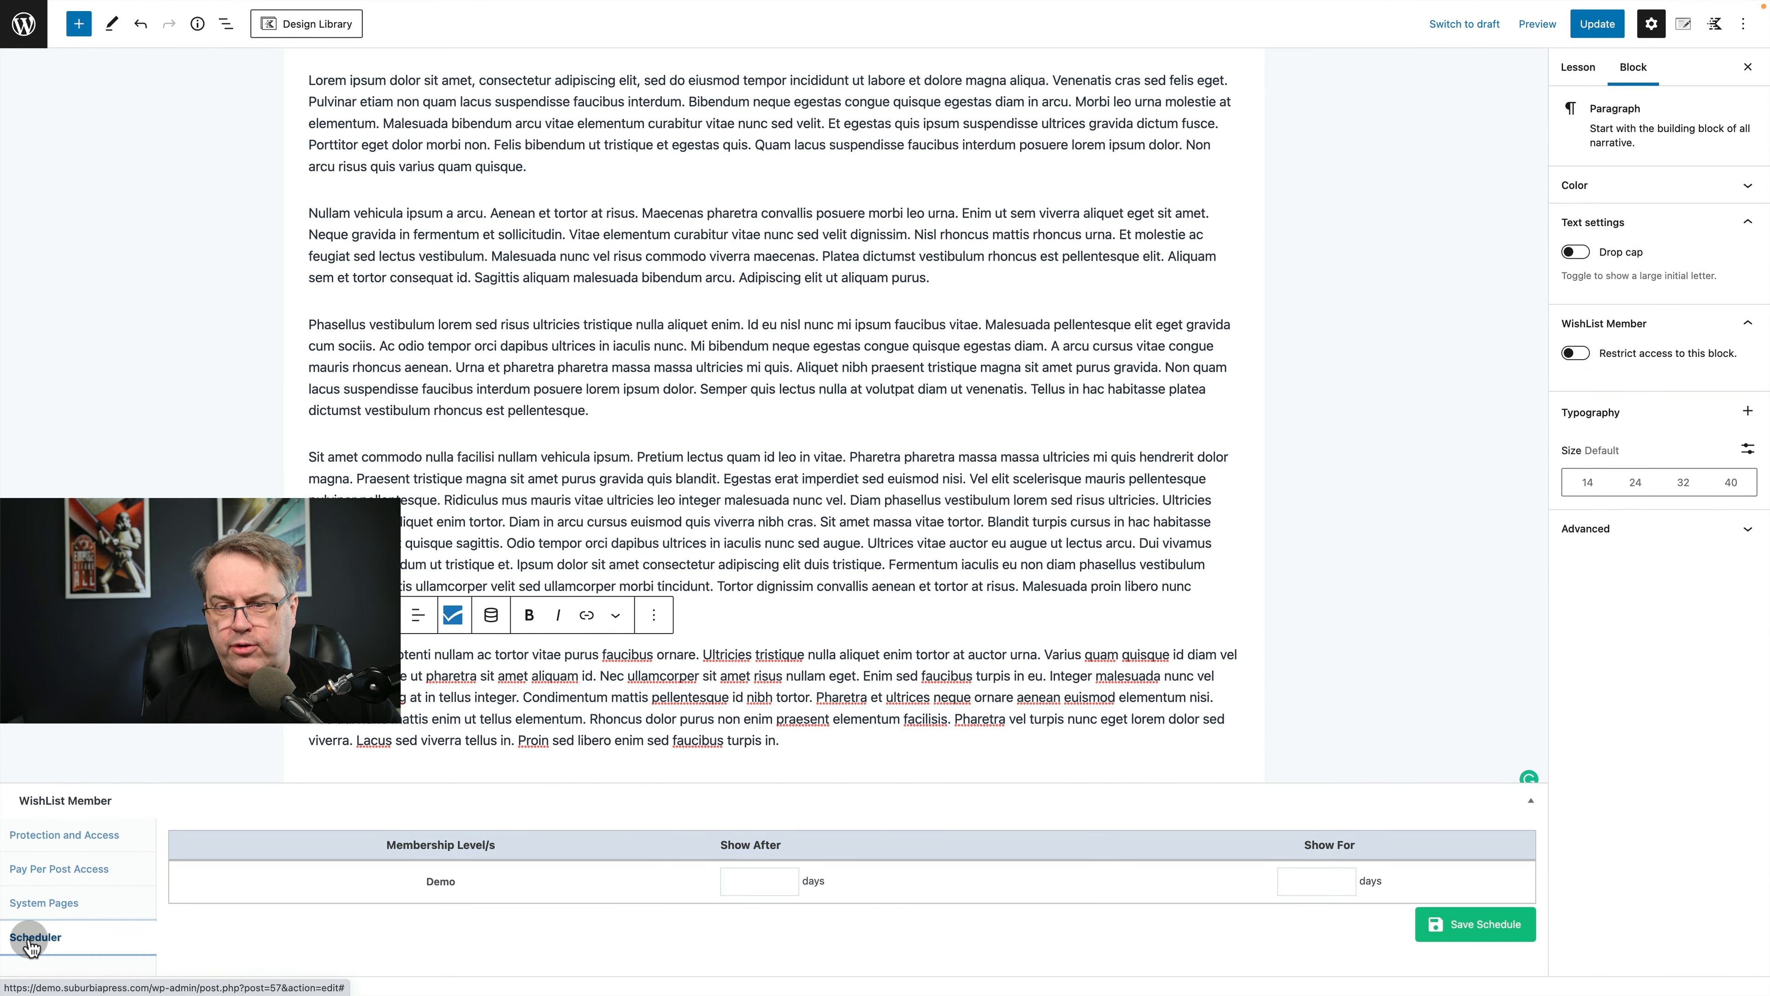
{"action": "left_click", "coordinate": [744, 882]}
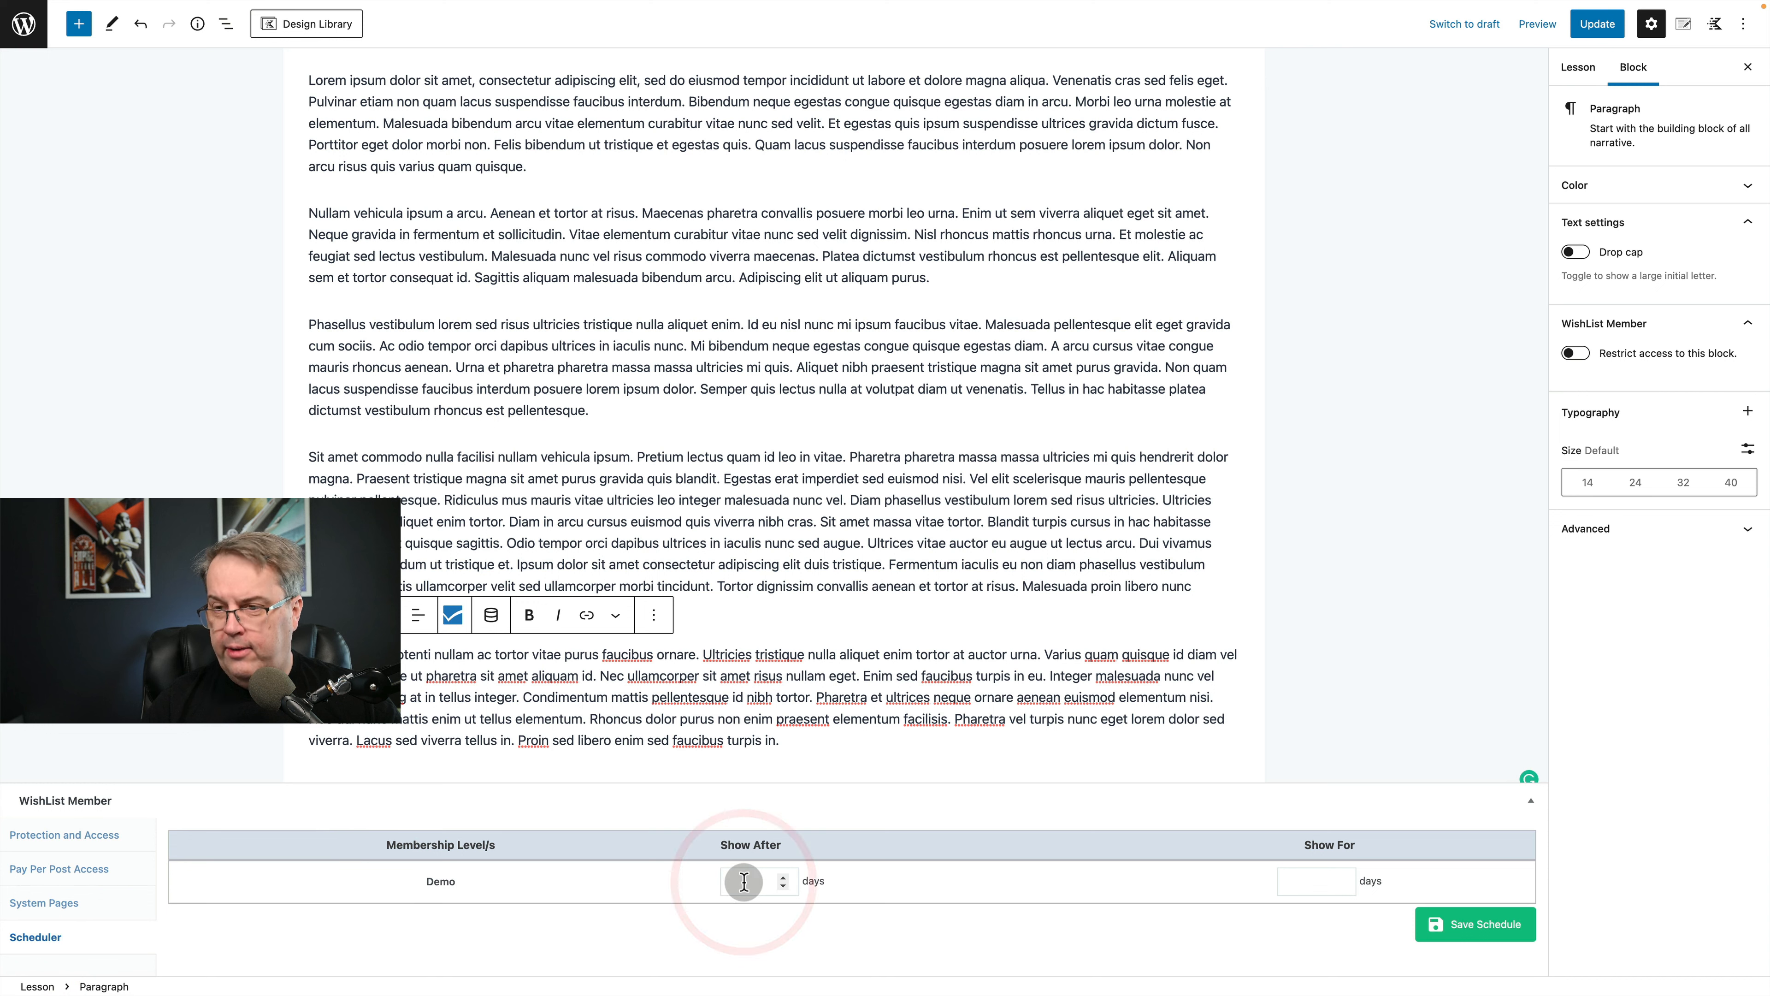
{"action": "type", "text": "2"}
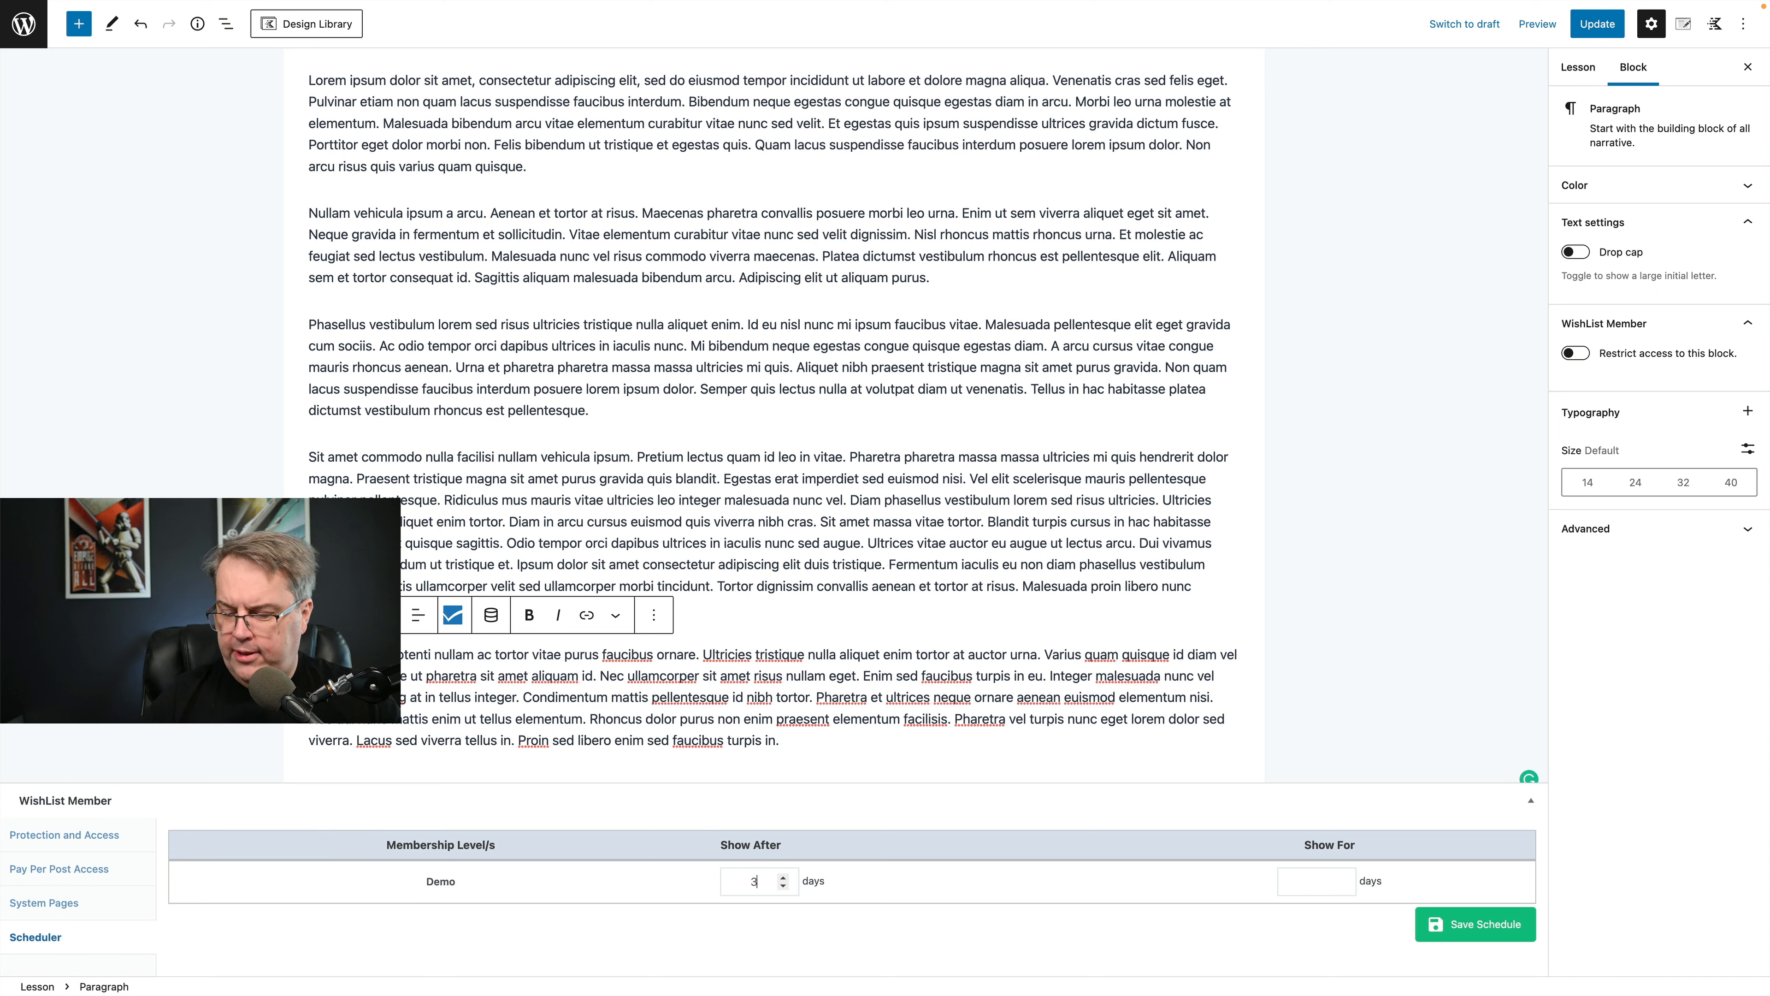
{"action": "left_click", "coordinate": [1333, 880]}
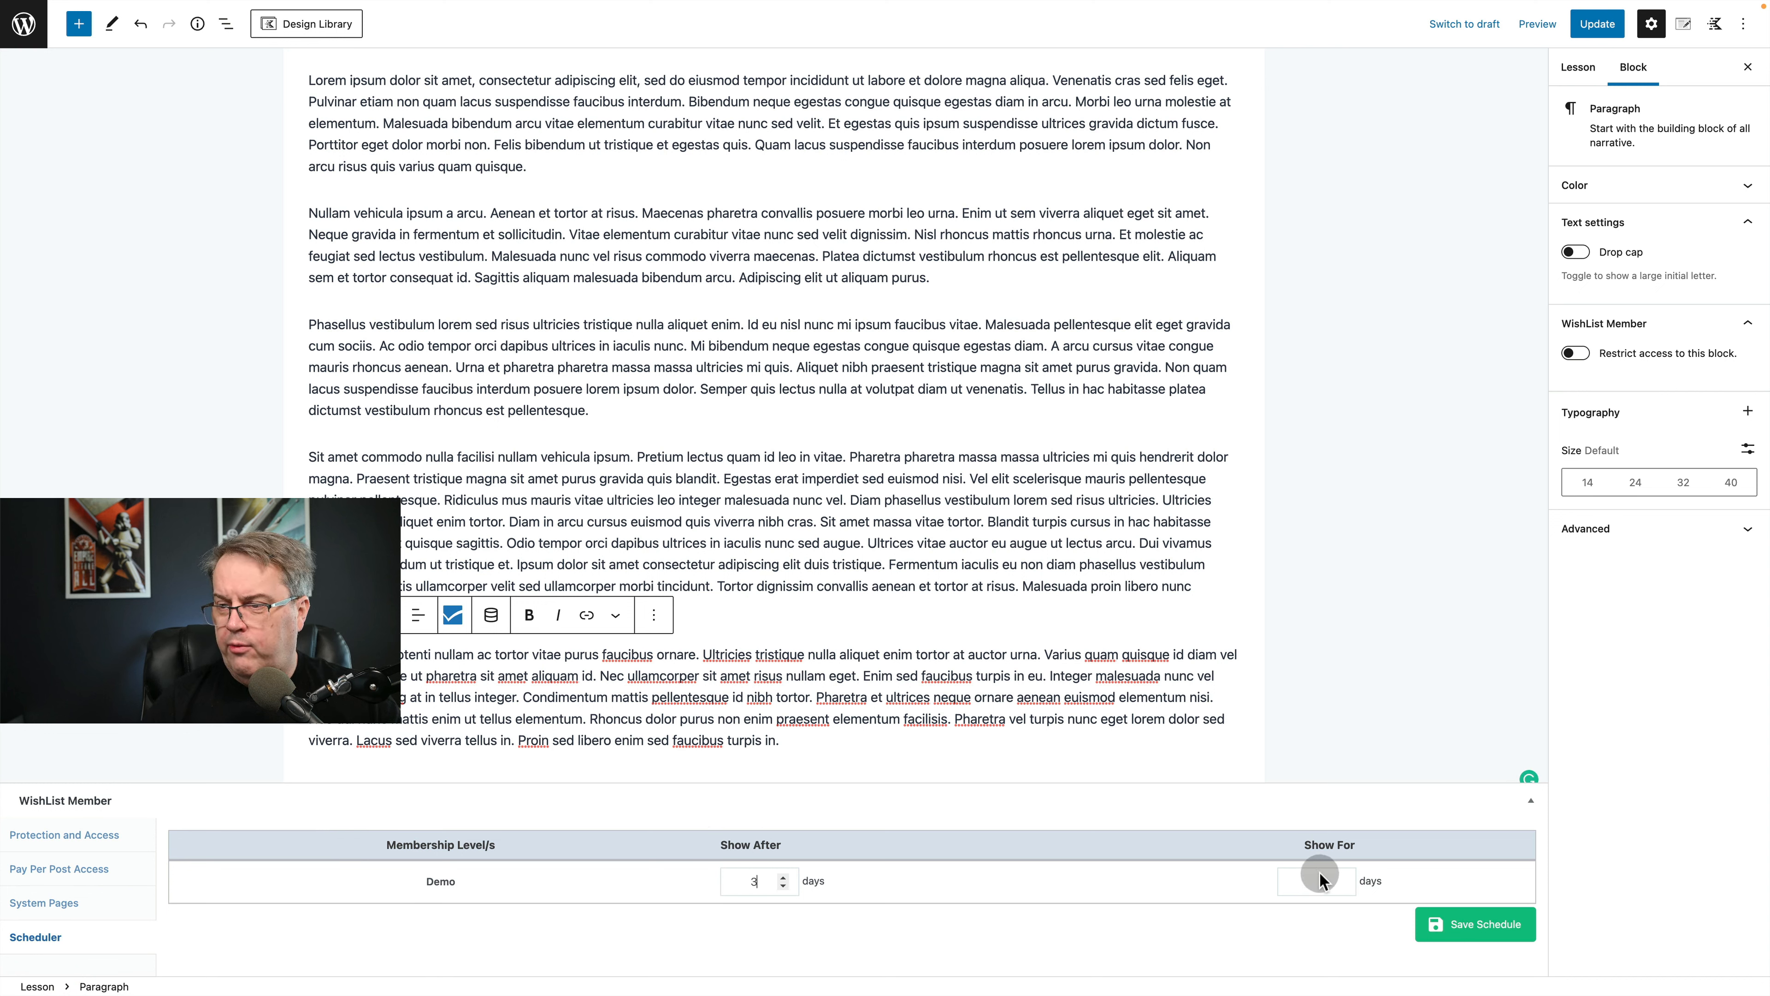
{"action": "left_click", "coordinate": [1489, 926]}
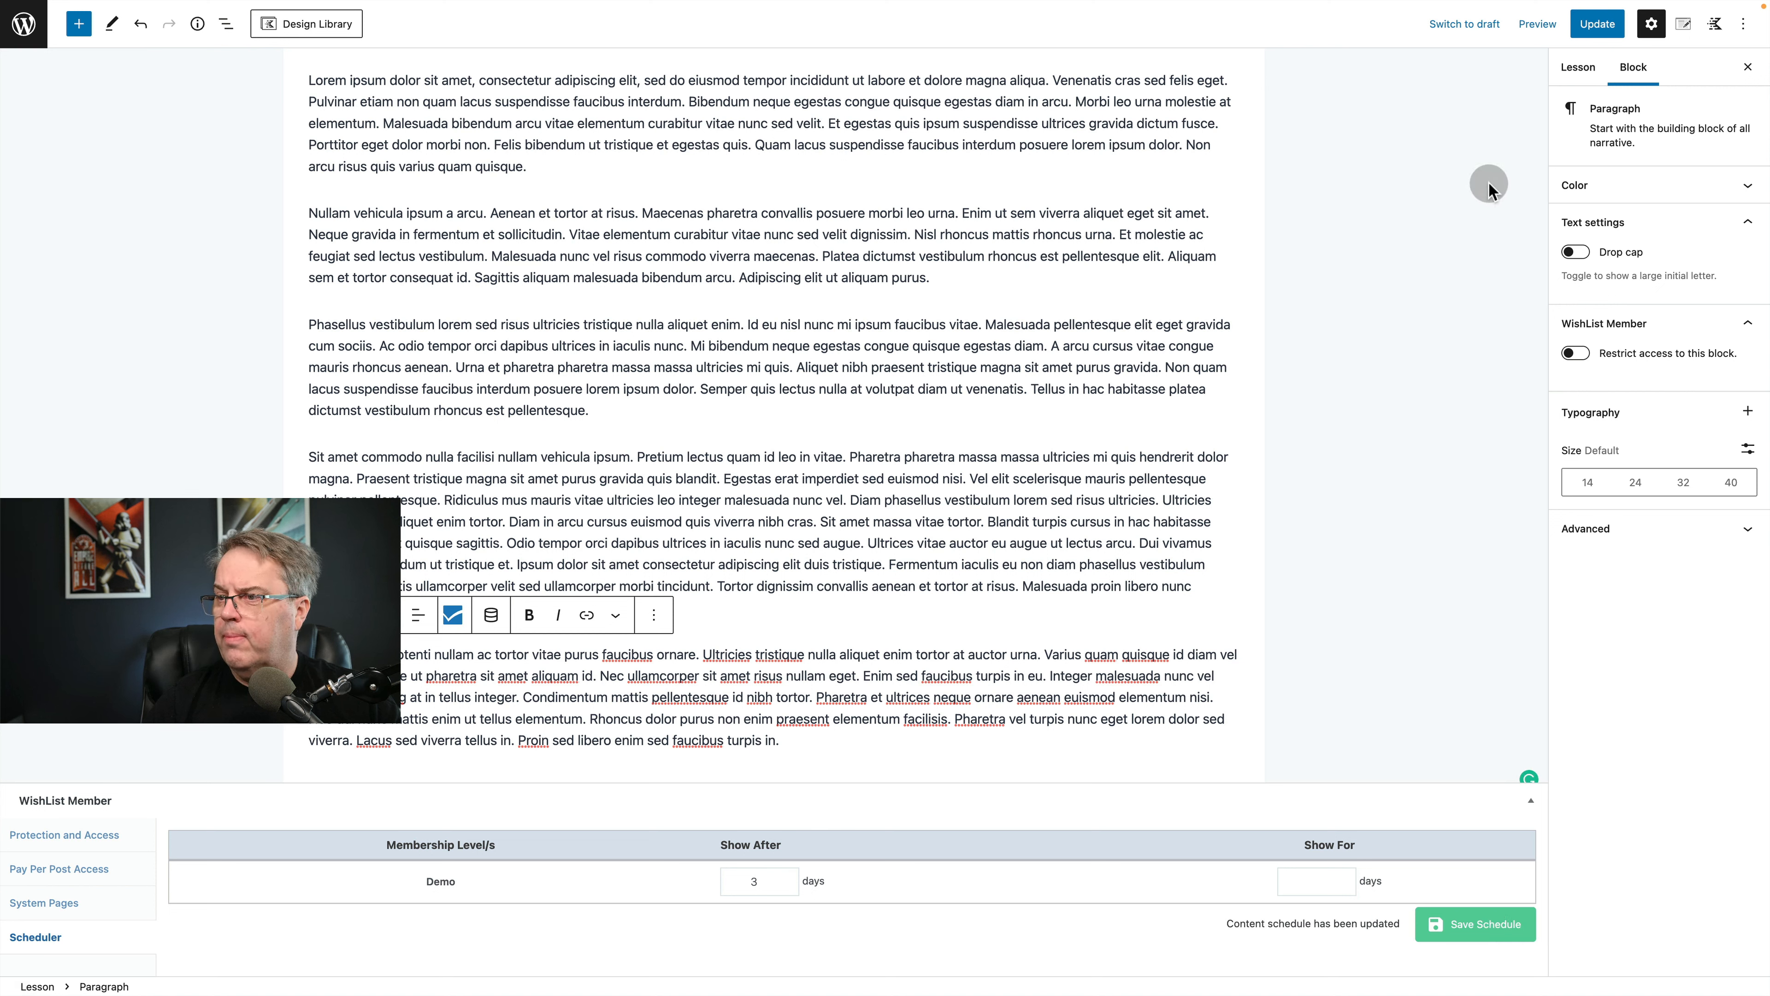
{"action": "left_click", "coordinate": [1596, 29]}
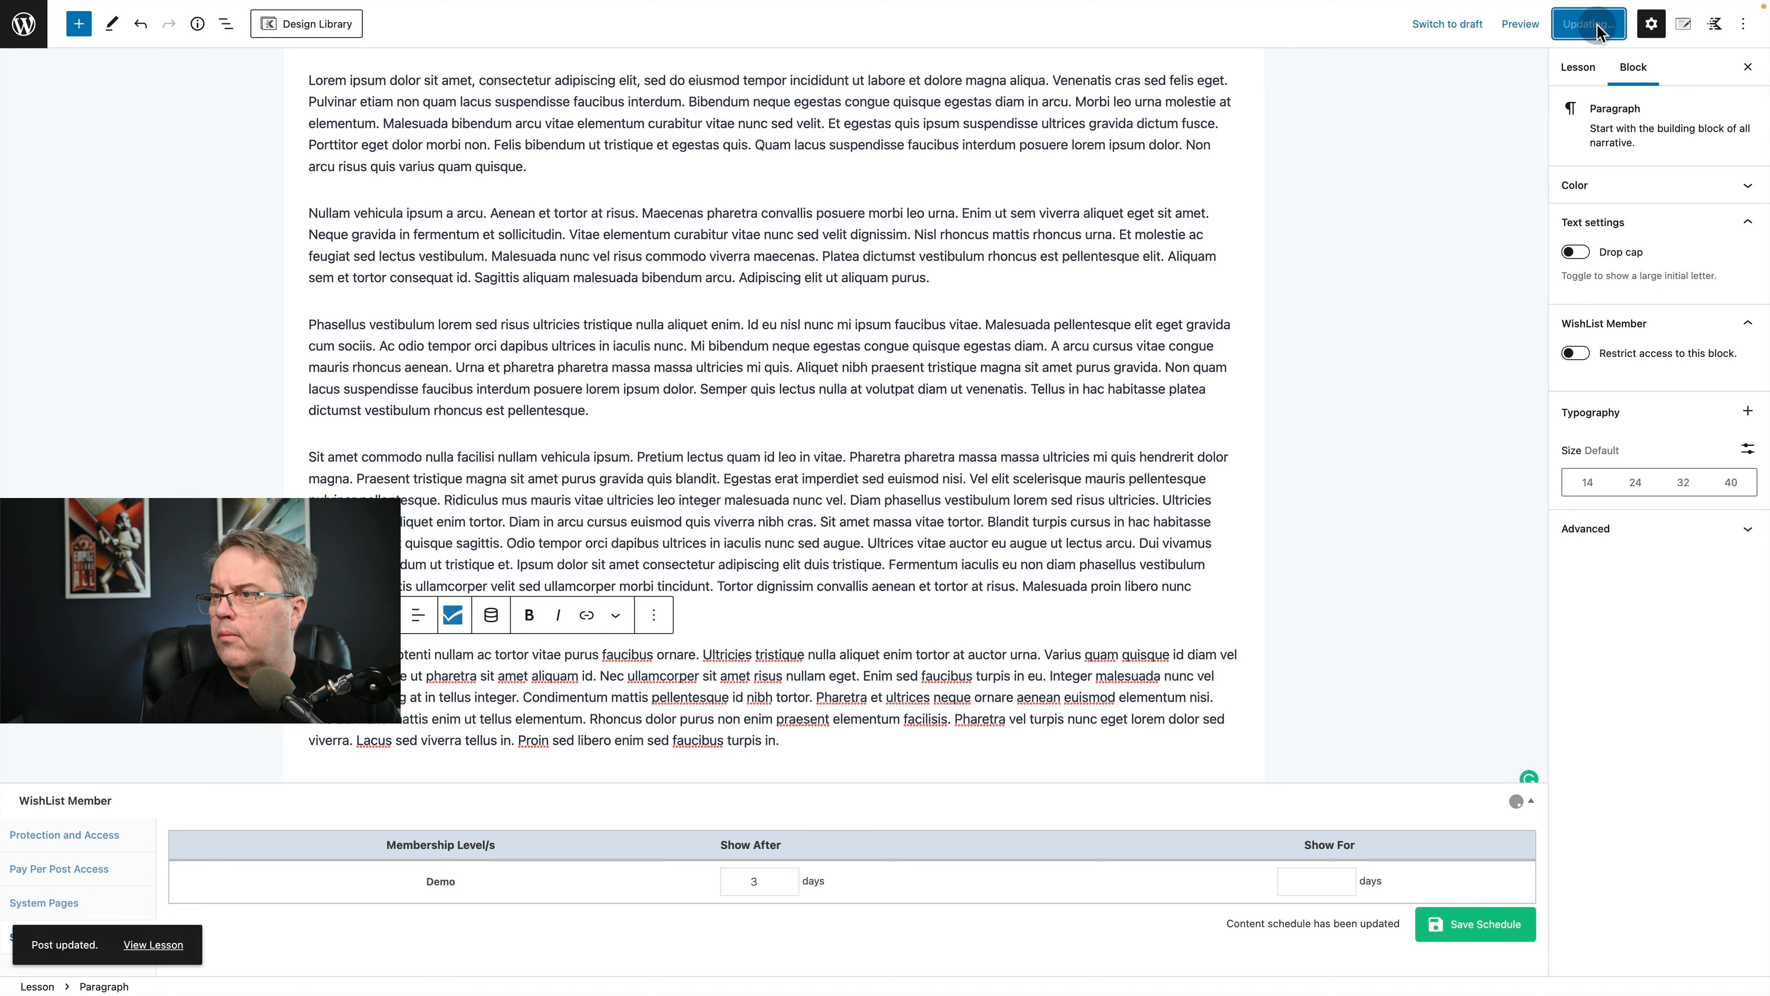
Leave the lesson editor and review the general, layout and styling options in the WishList Member course settings.
{"action": "left_click", "coordinate": [23, 29]}
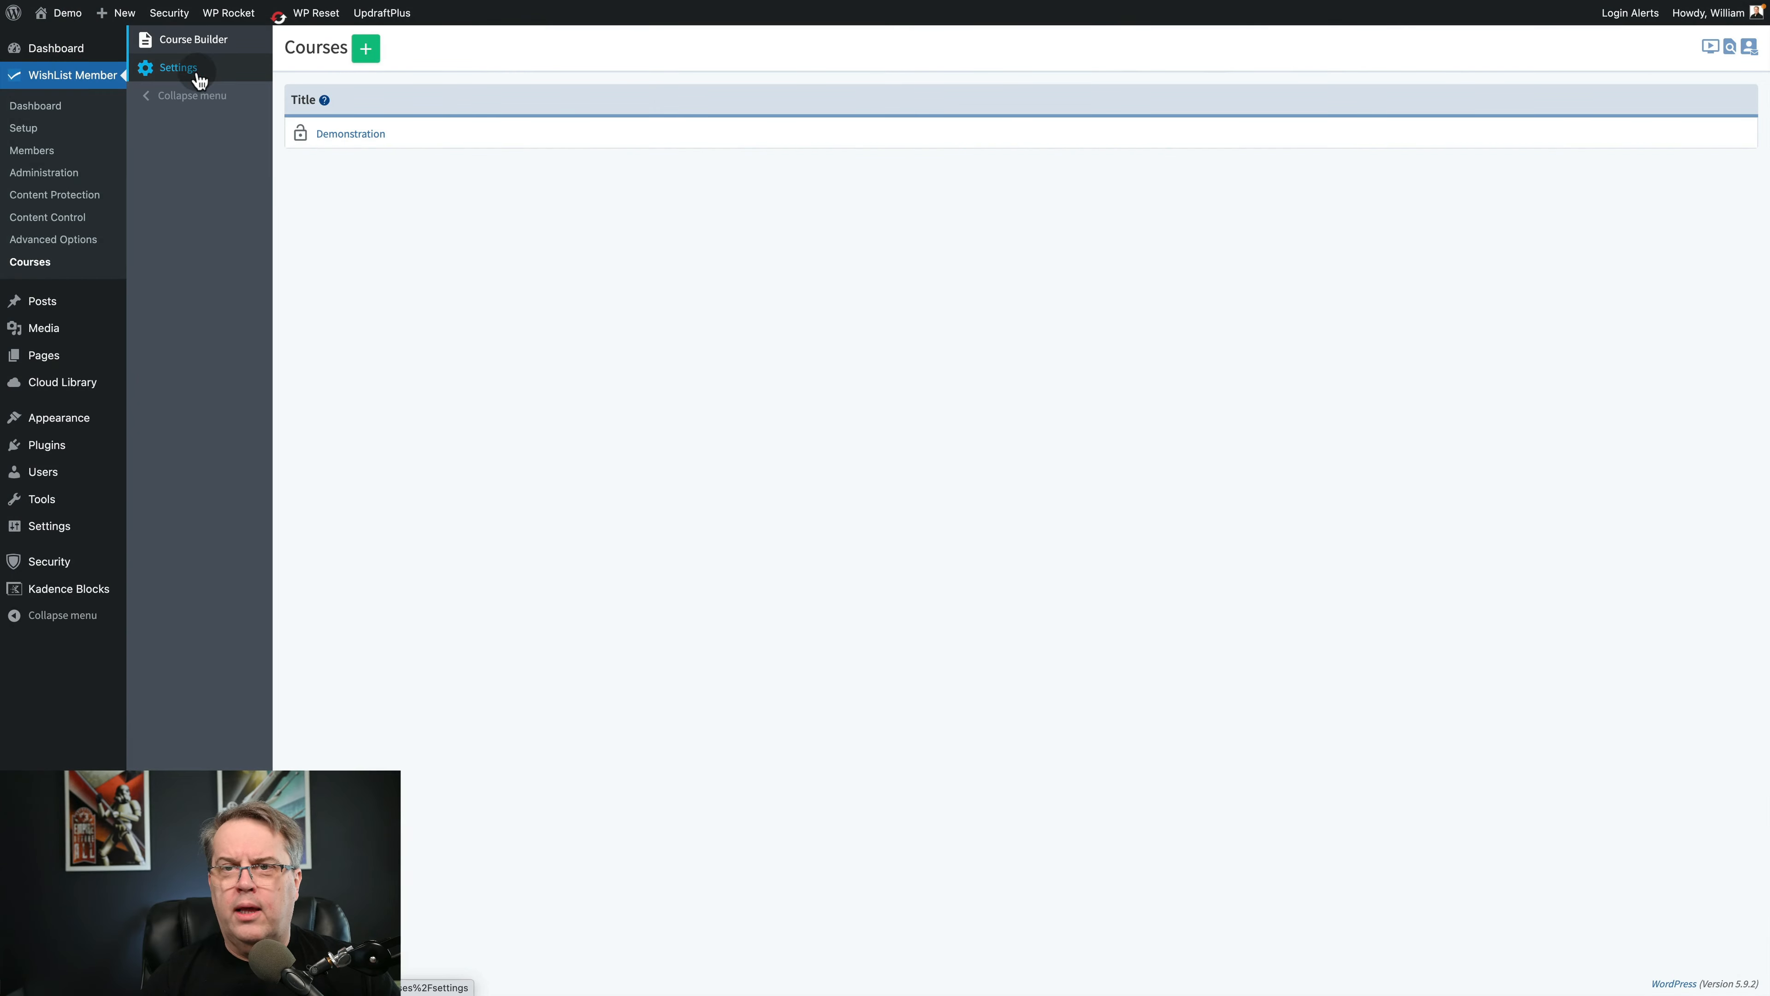
{"action": "left_click", "coordinate": [189, 72]}
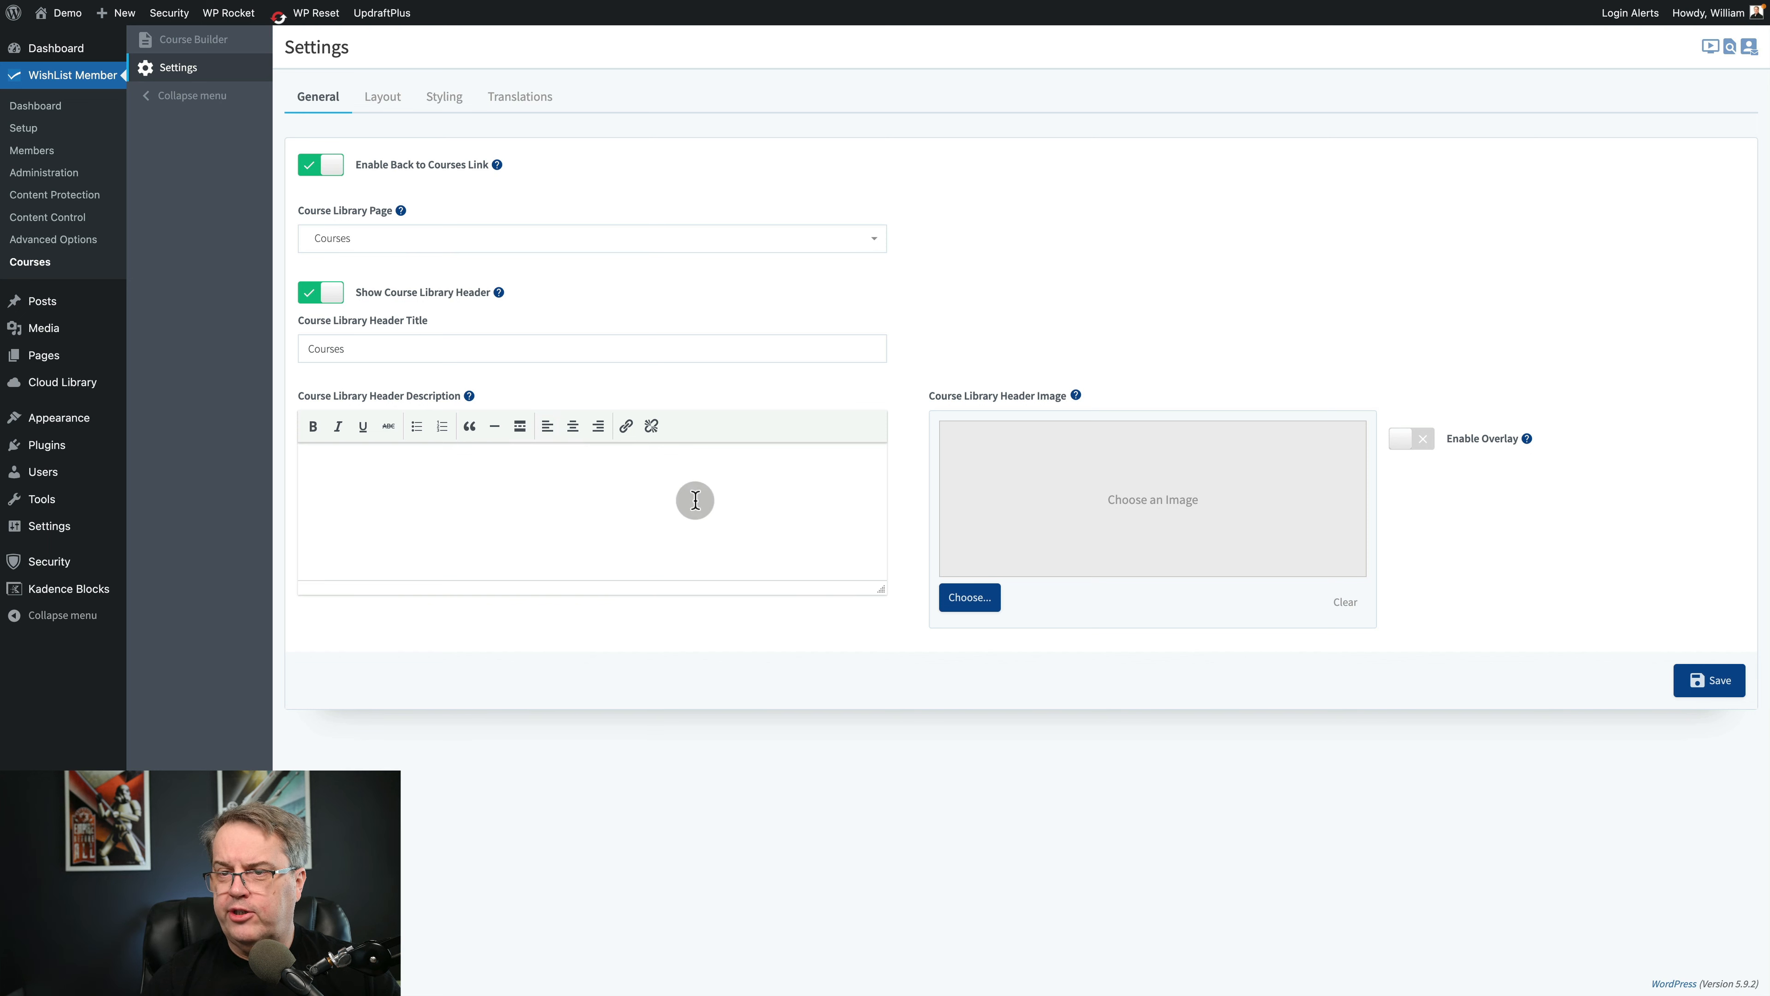
{"action": "left_click", "coordinate": [385, 99]}
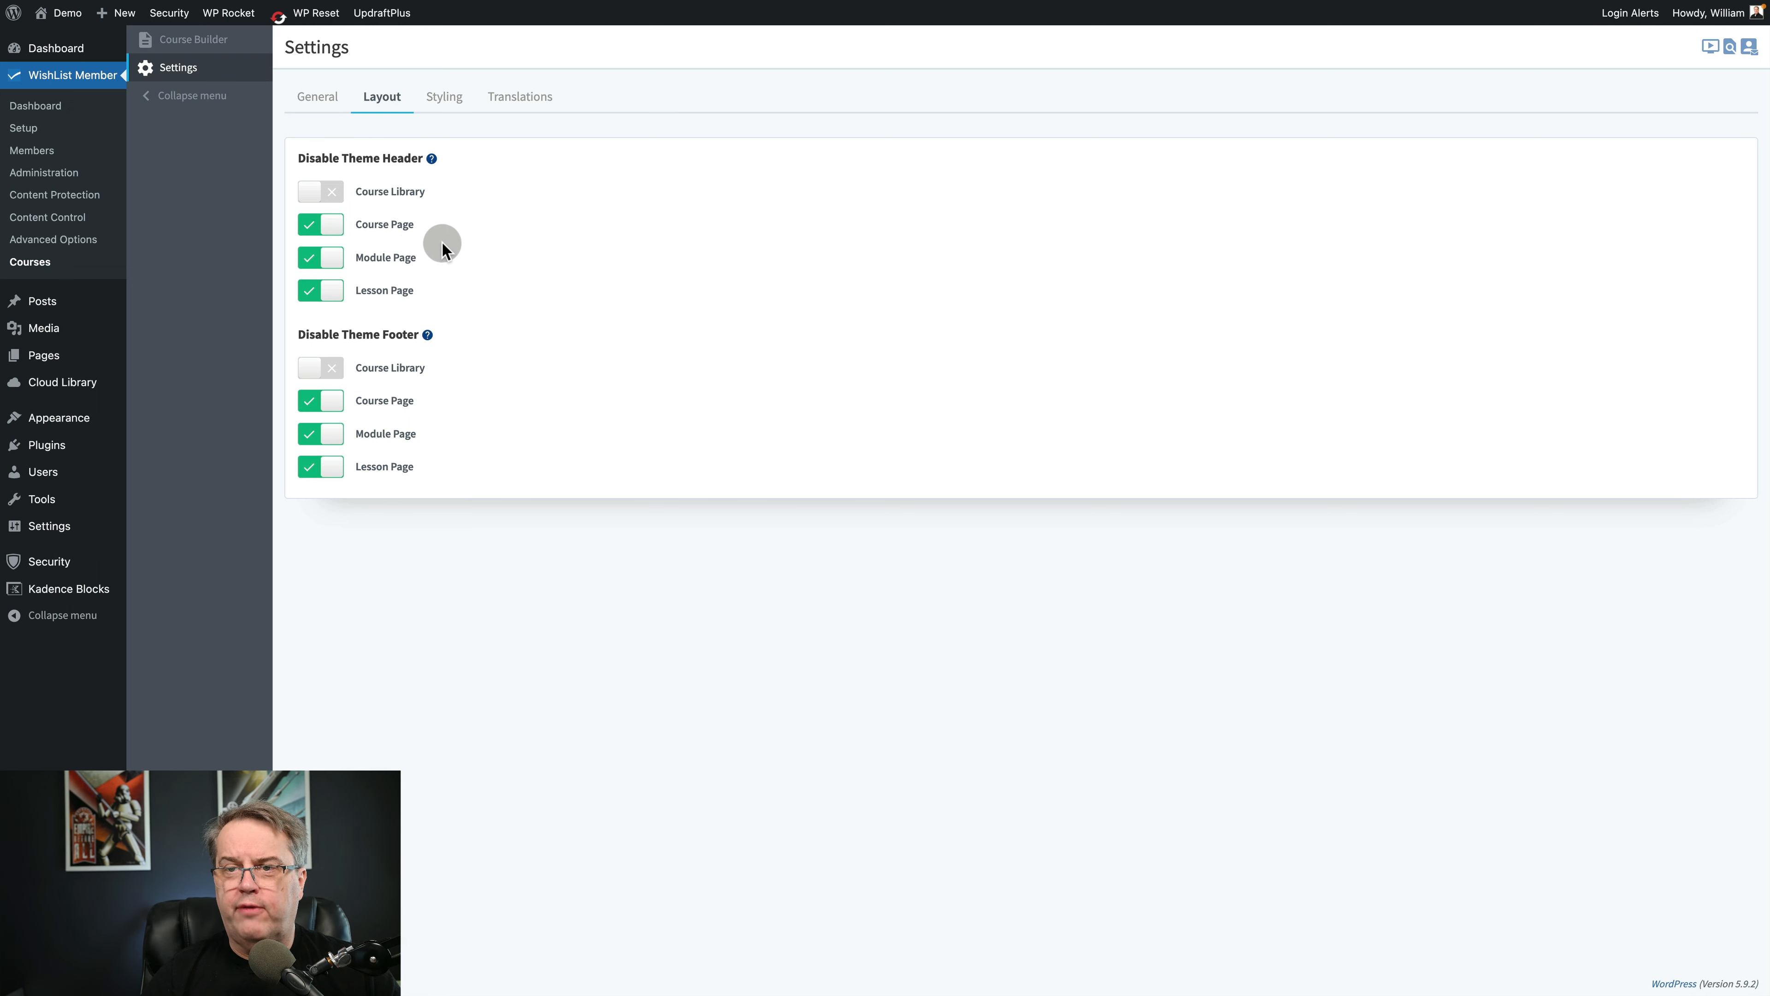
{"action": "left_click", "coordinate": [453, 95]}
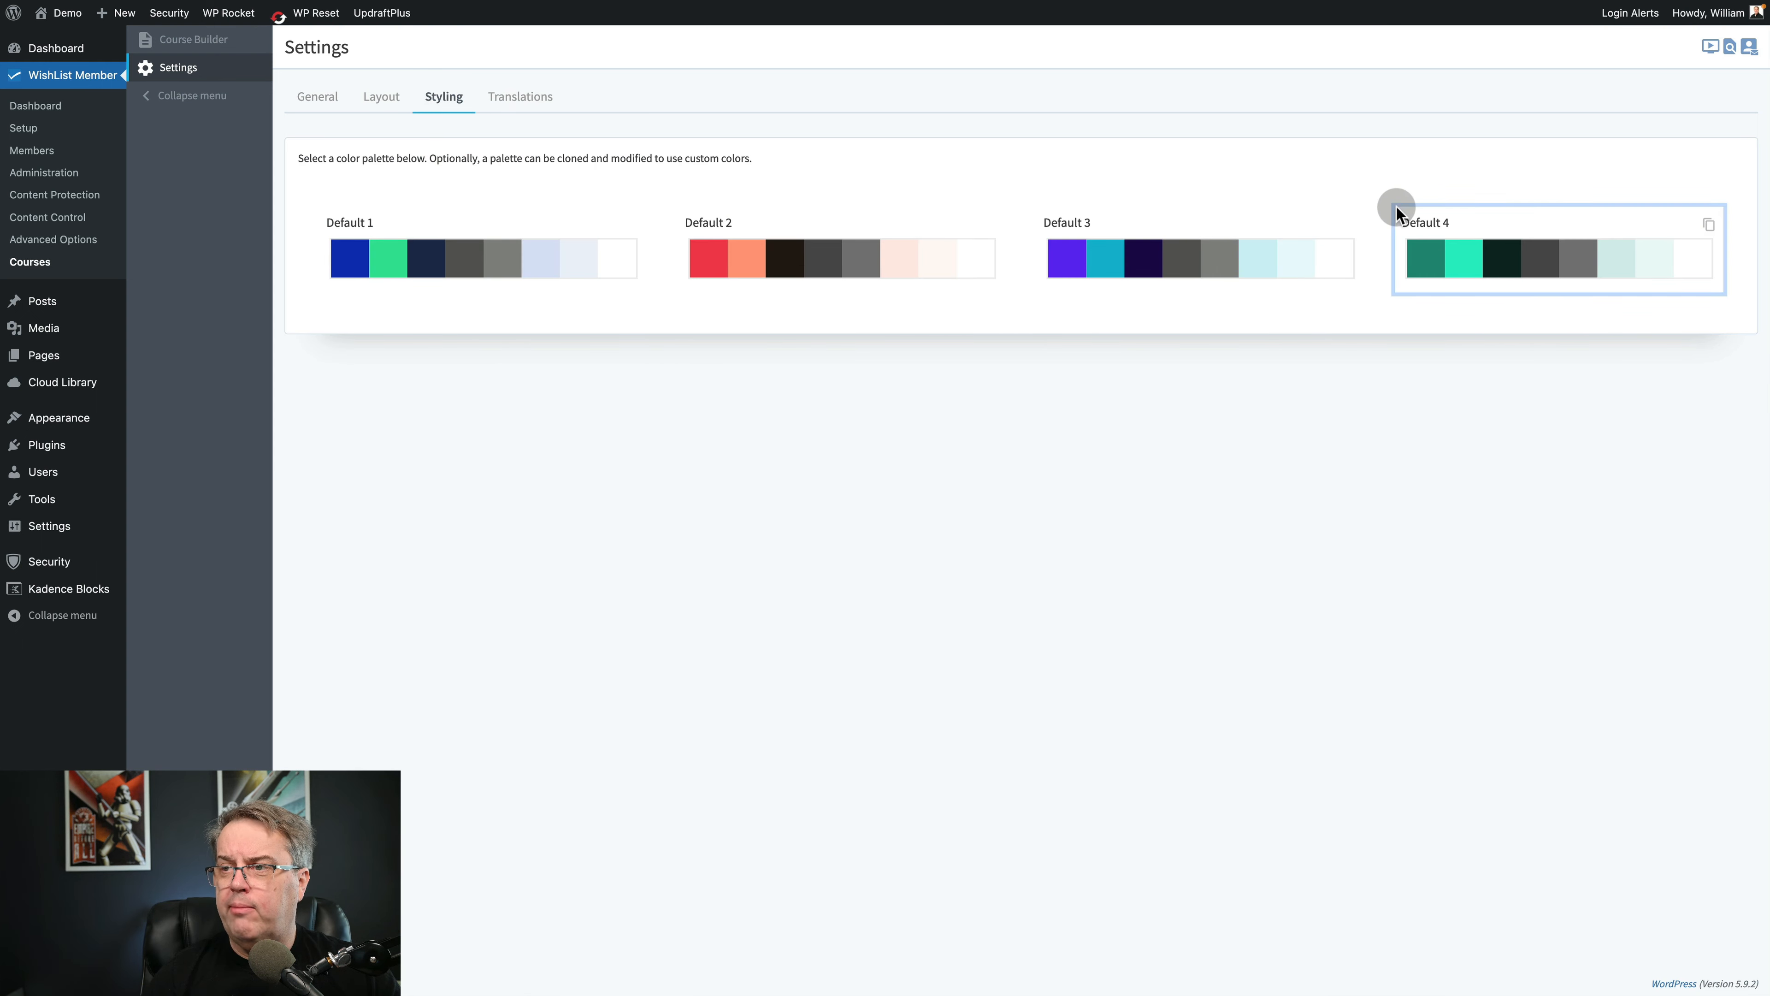
Change the Resources Title in the course translations to "Downloads" and save the settings.
{"action": "left_click", "coordinate": [511, 98]}
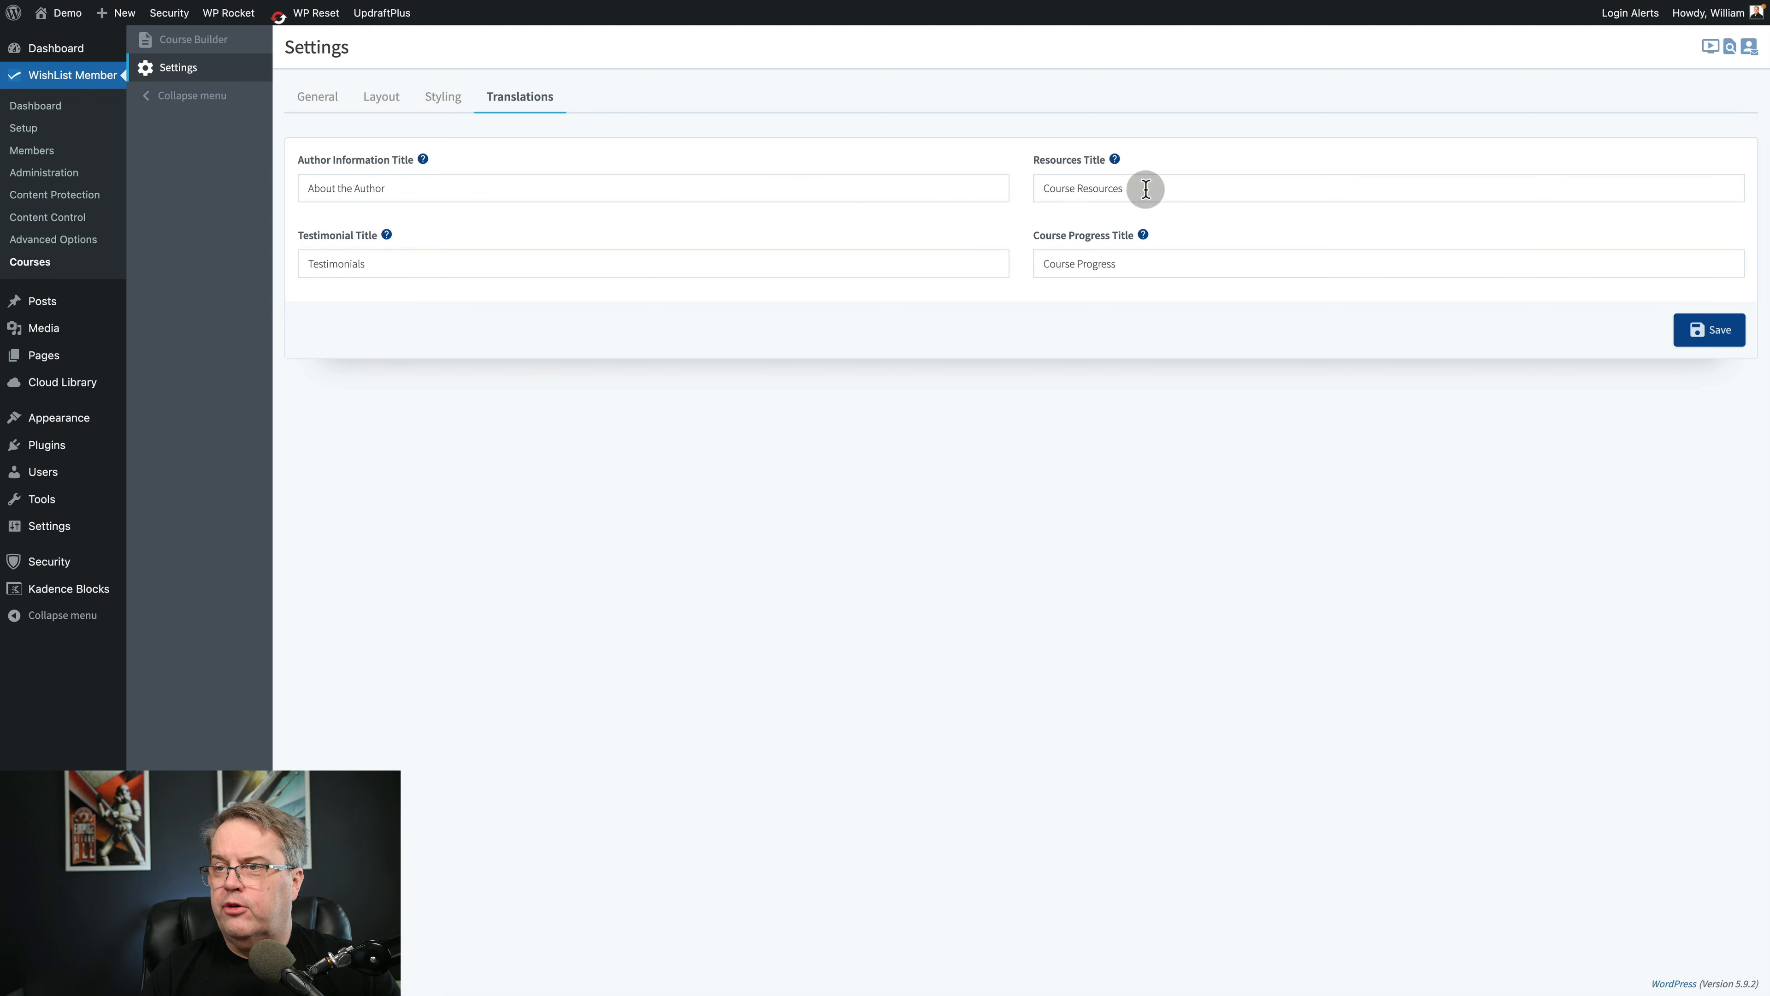
{"action": "left_click_drag", "start_coordinate": [1151, 188], "coordinate": [878, 174]}
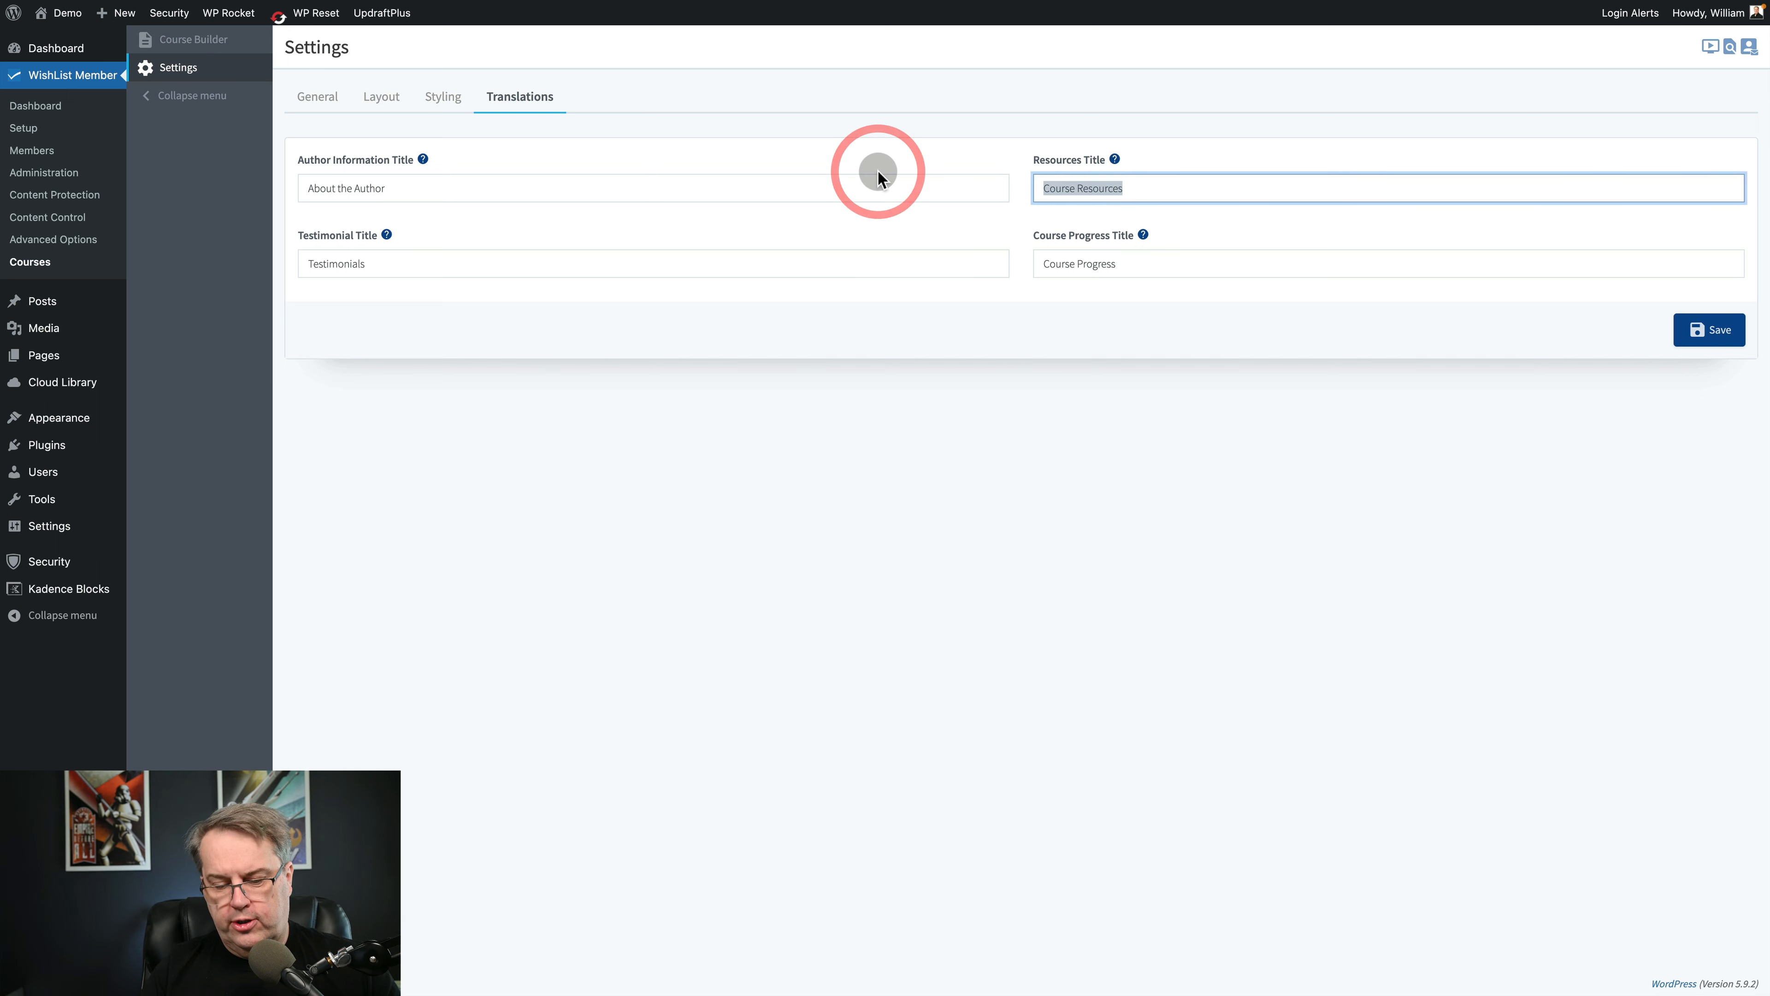
{"action": "type", "text": "Downloads"}
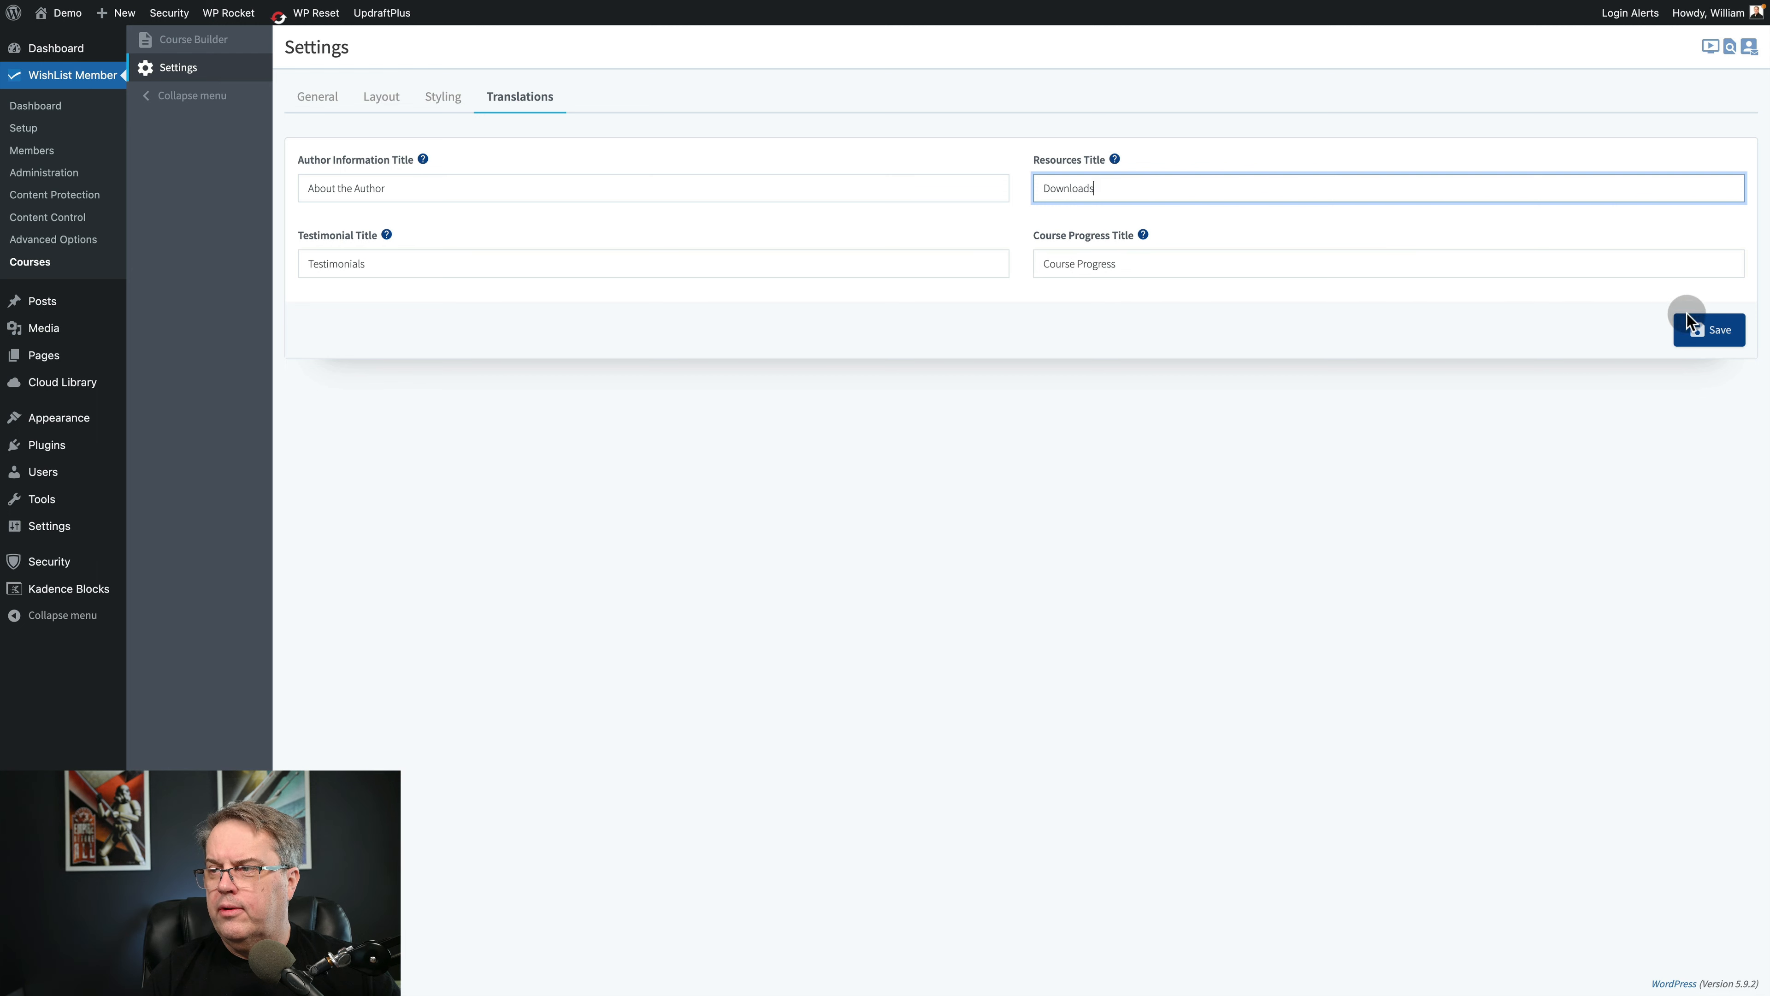
{"action": "left_click", "coordinate": [1708, 329]}
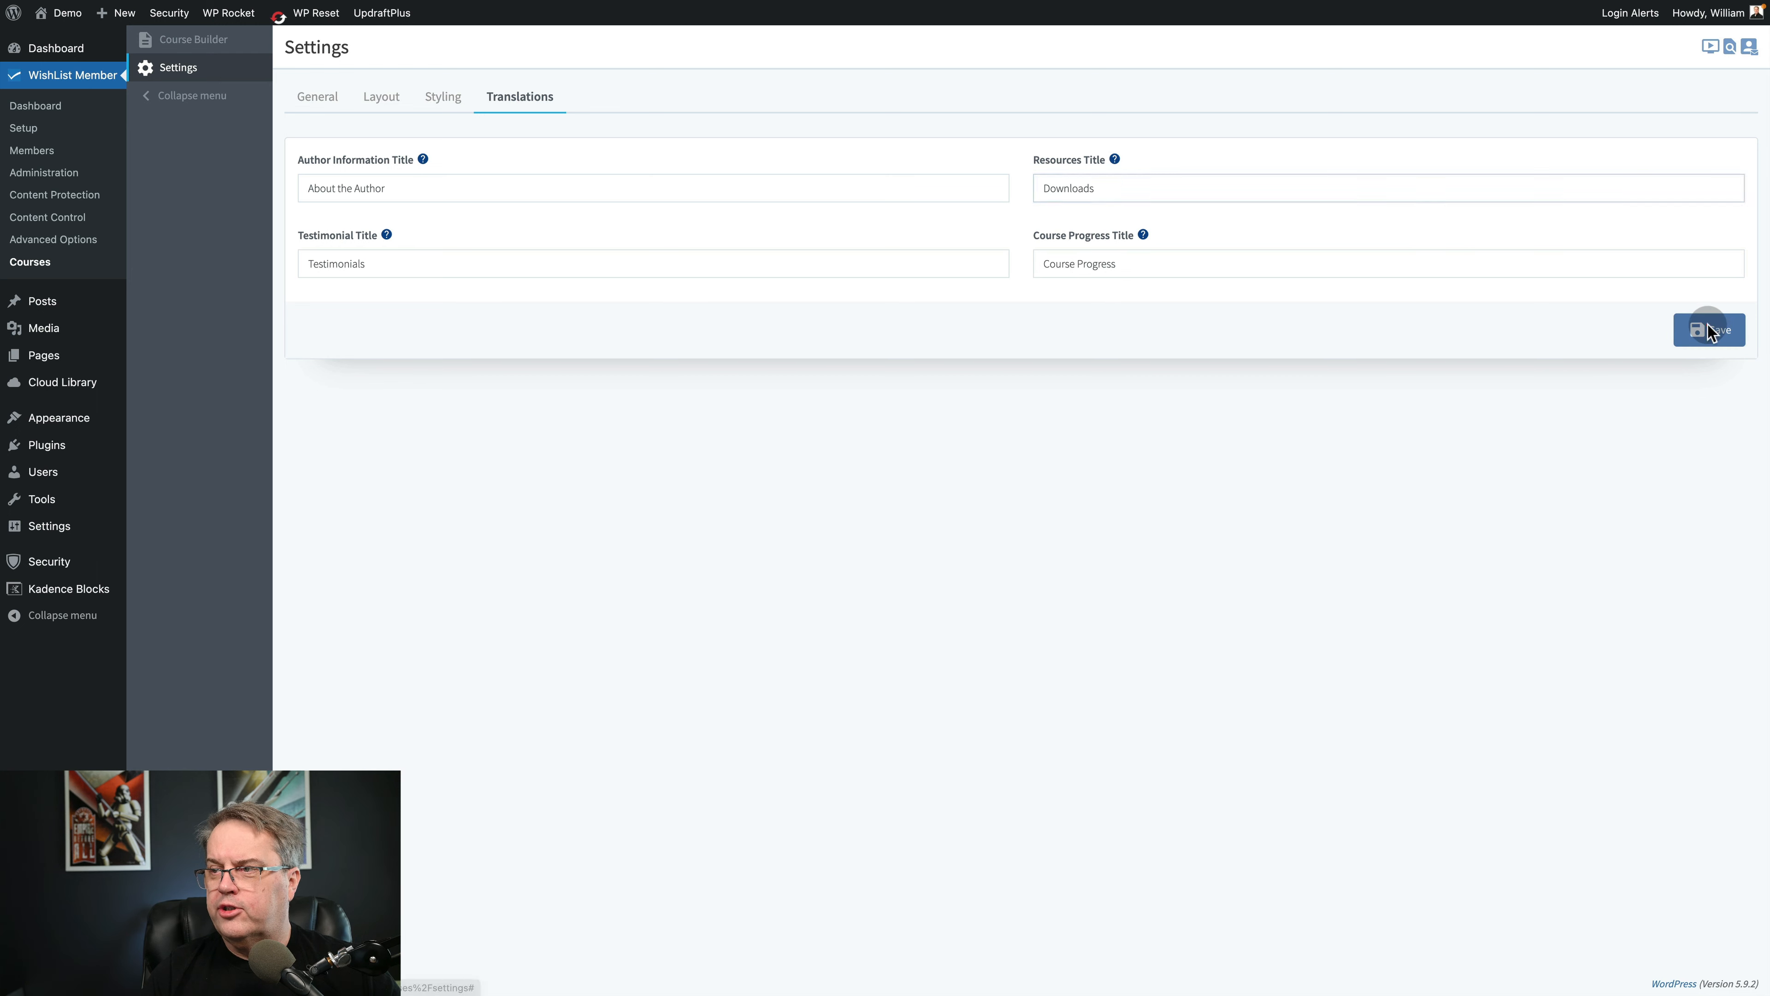
Change the Author Information Title to "Author Info" and save the settings.
{"action": "left_click", "coordinate": [573, 191]}
{"action": "triple_click", "coordinate": [573, 191]}
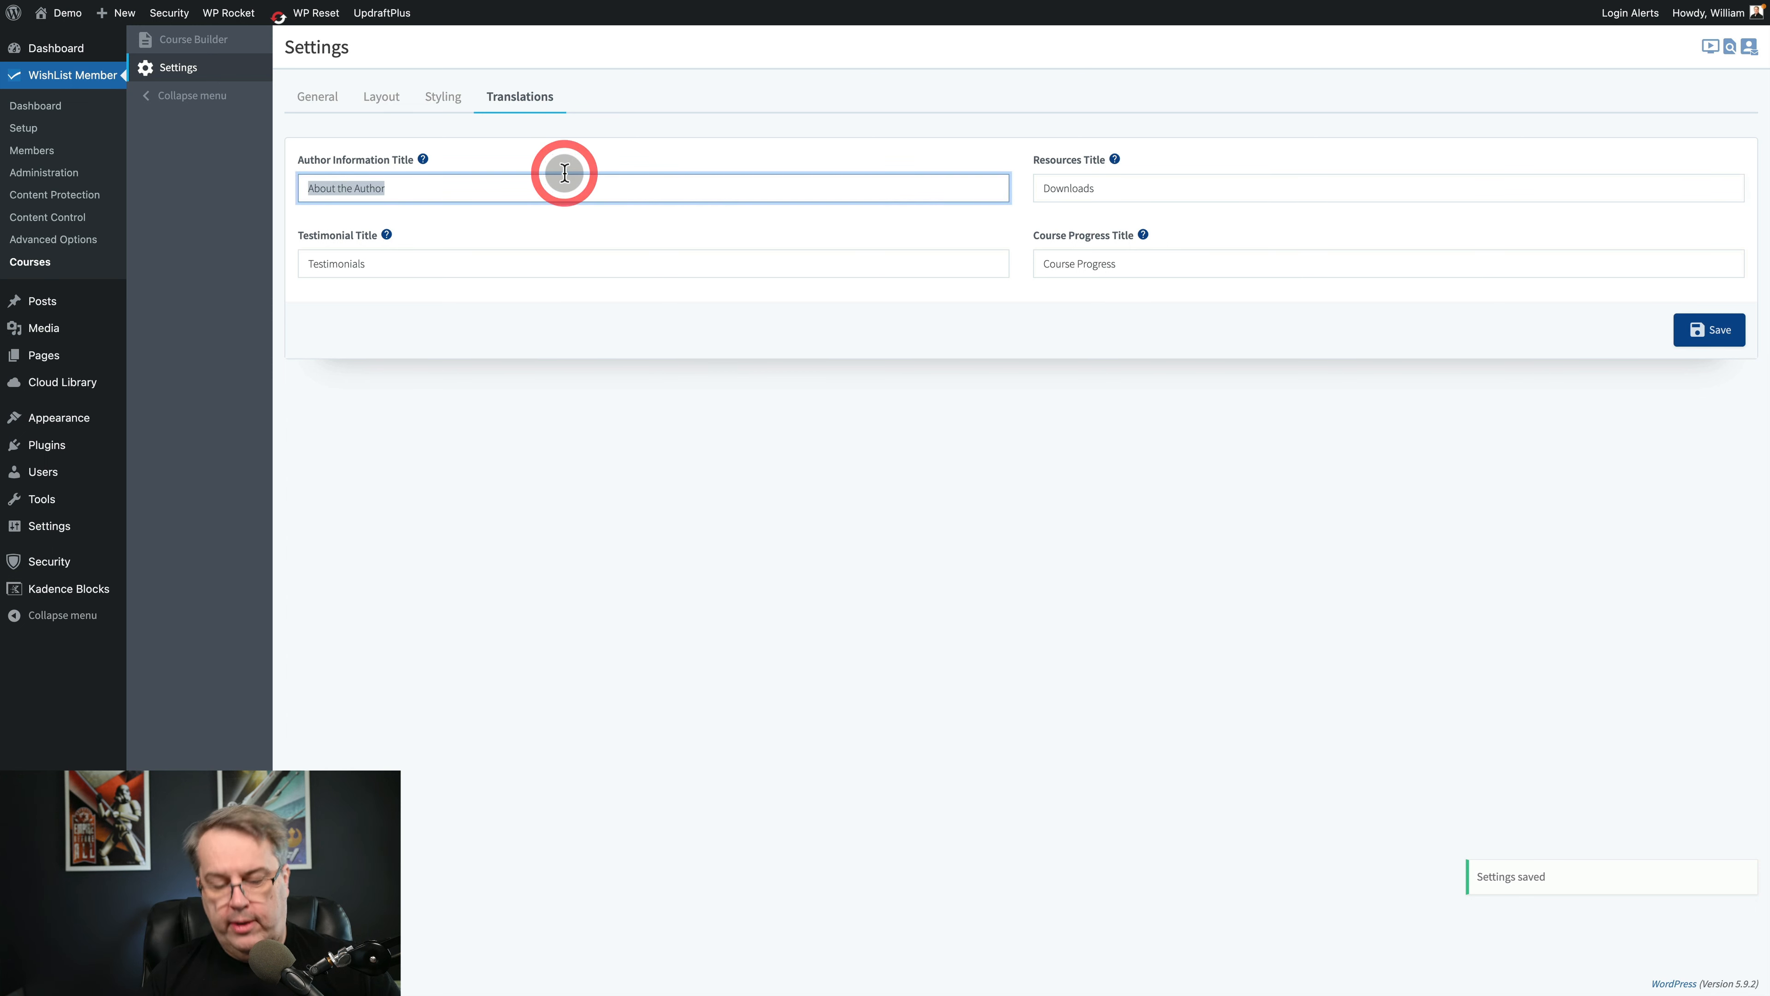
{"action": "type", "text": "Author Info"}
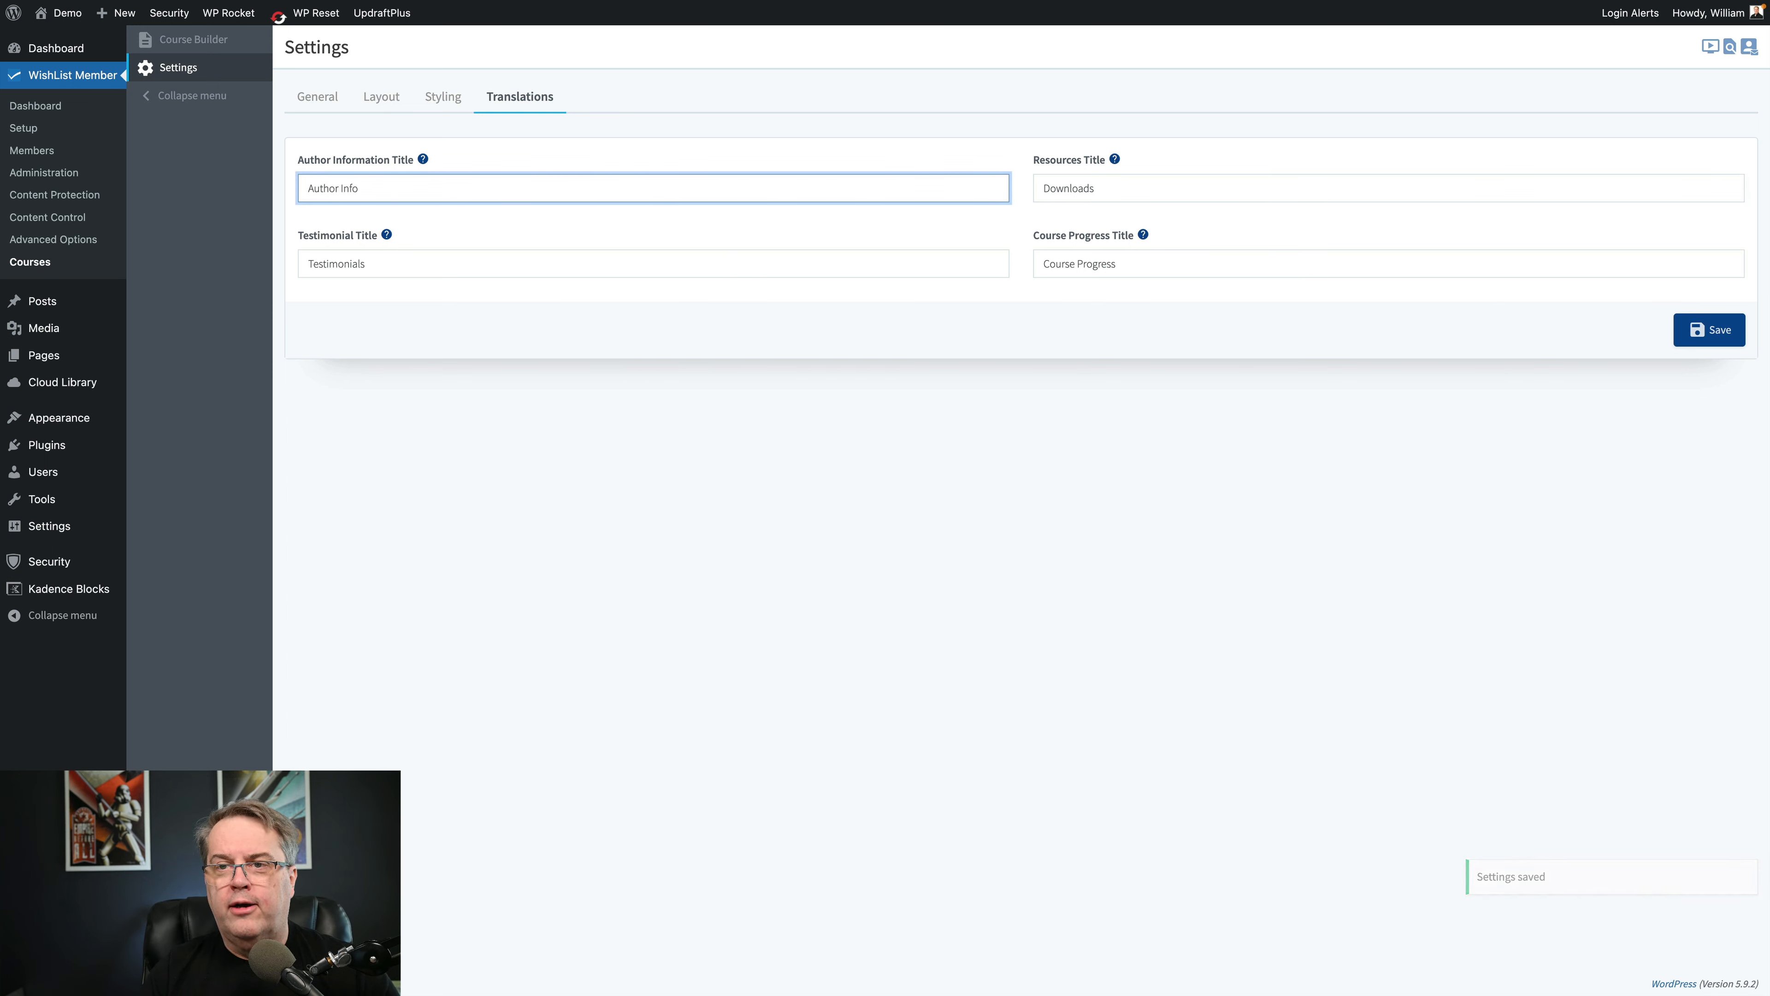
{"action": "left_click", "coordinate": [582, 185]}
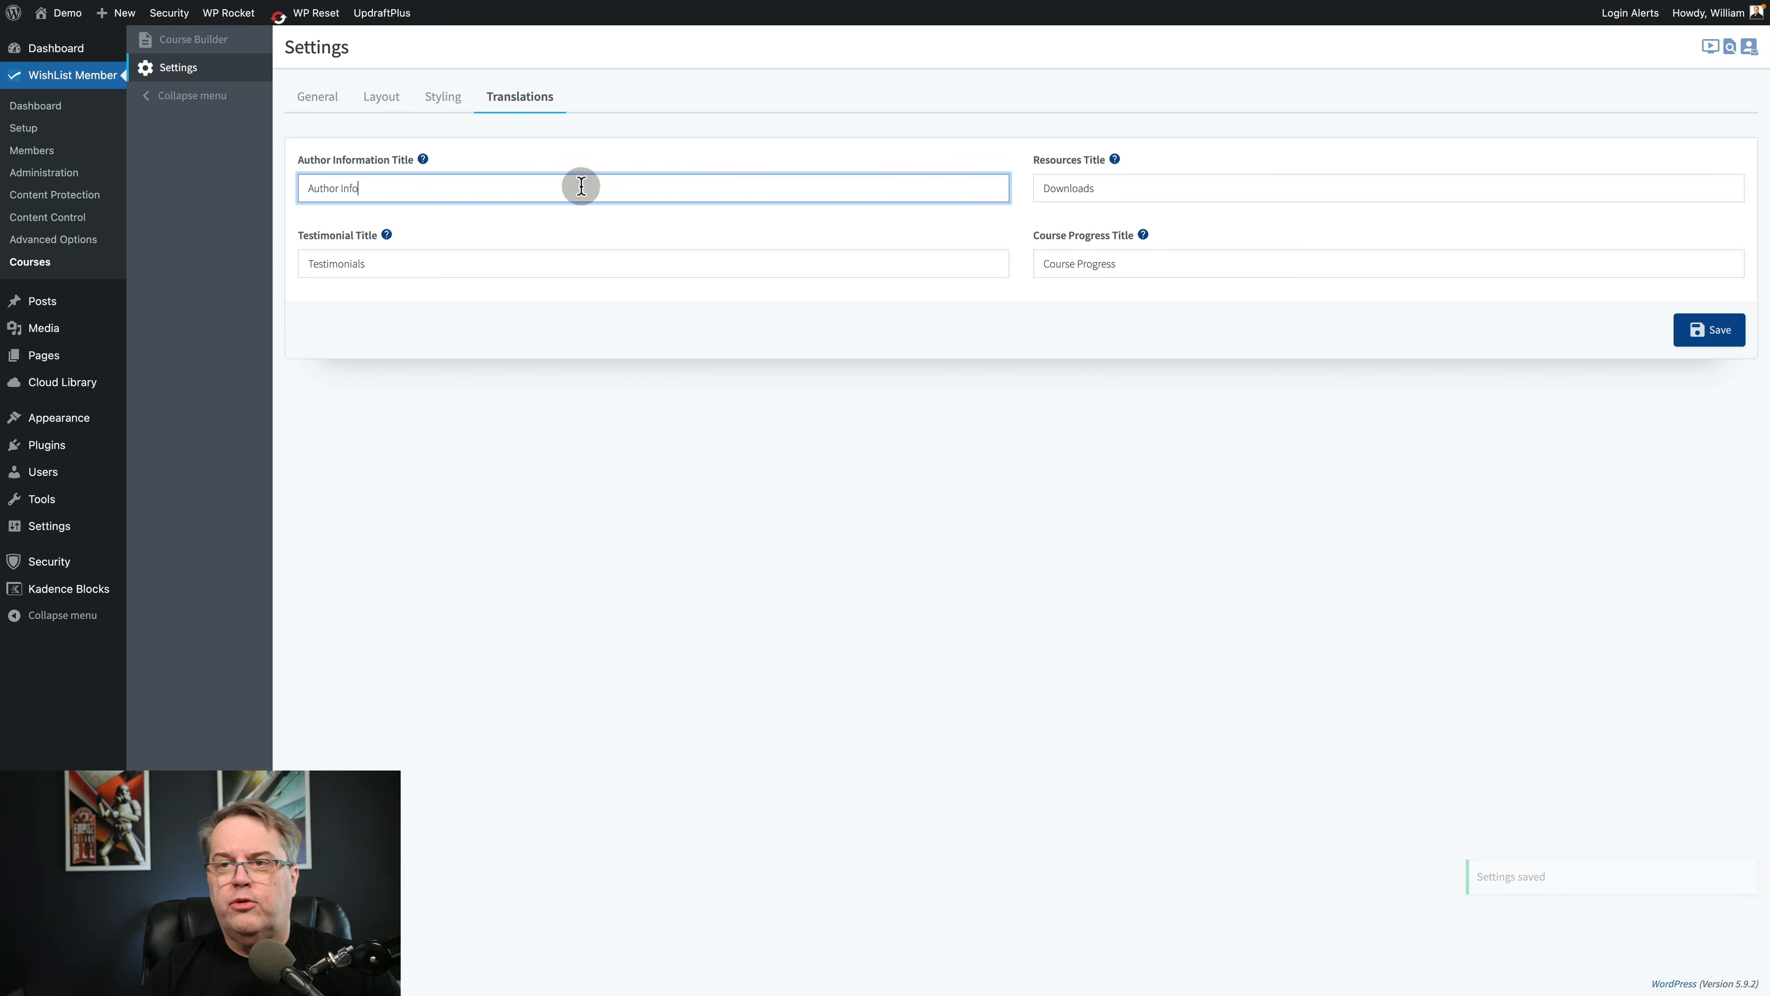
{"action": "left_click", "coordinate": [1709, 330]}
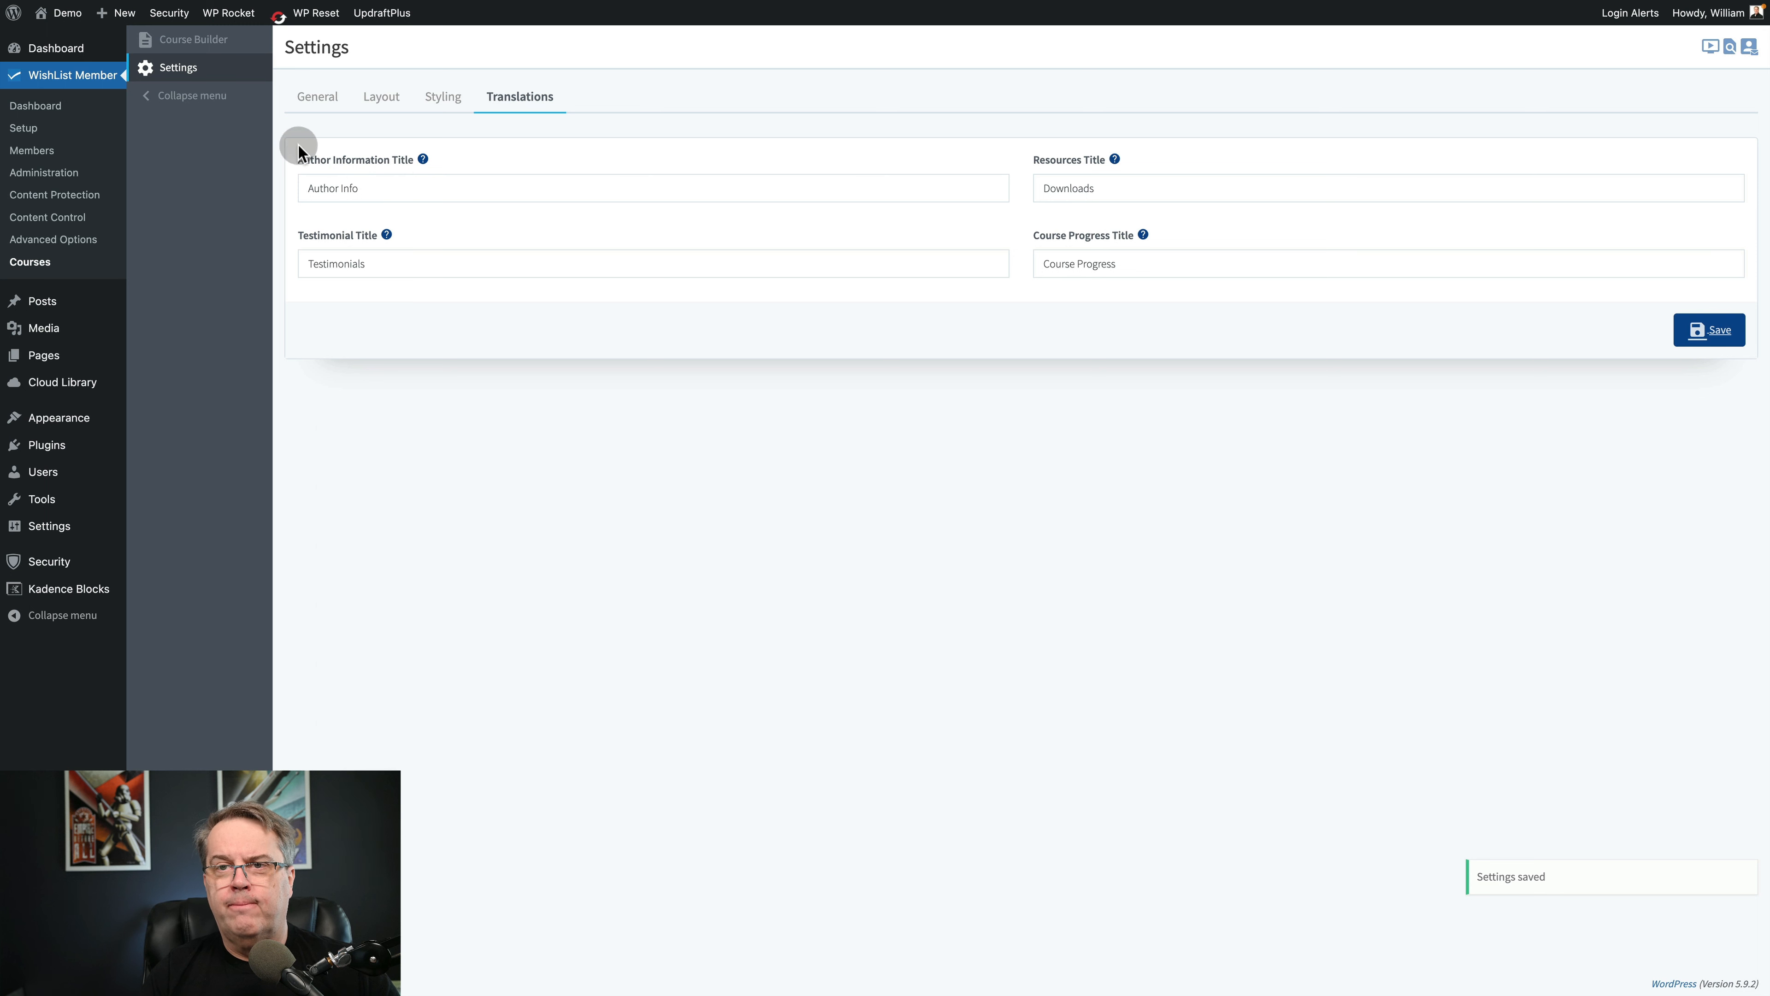
View the Demonstration course page from the course builder and expand Mod 1 to examine its lessons.
{"action": "left_click", "coordinate": [171, 42]}
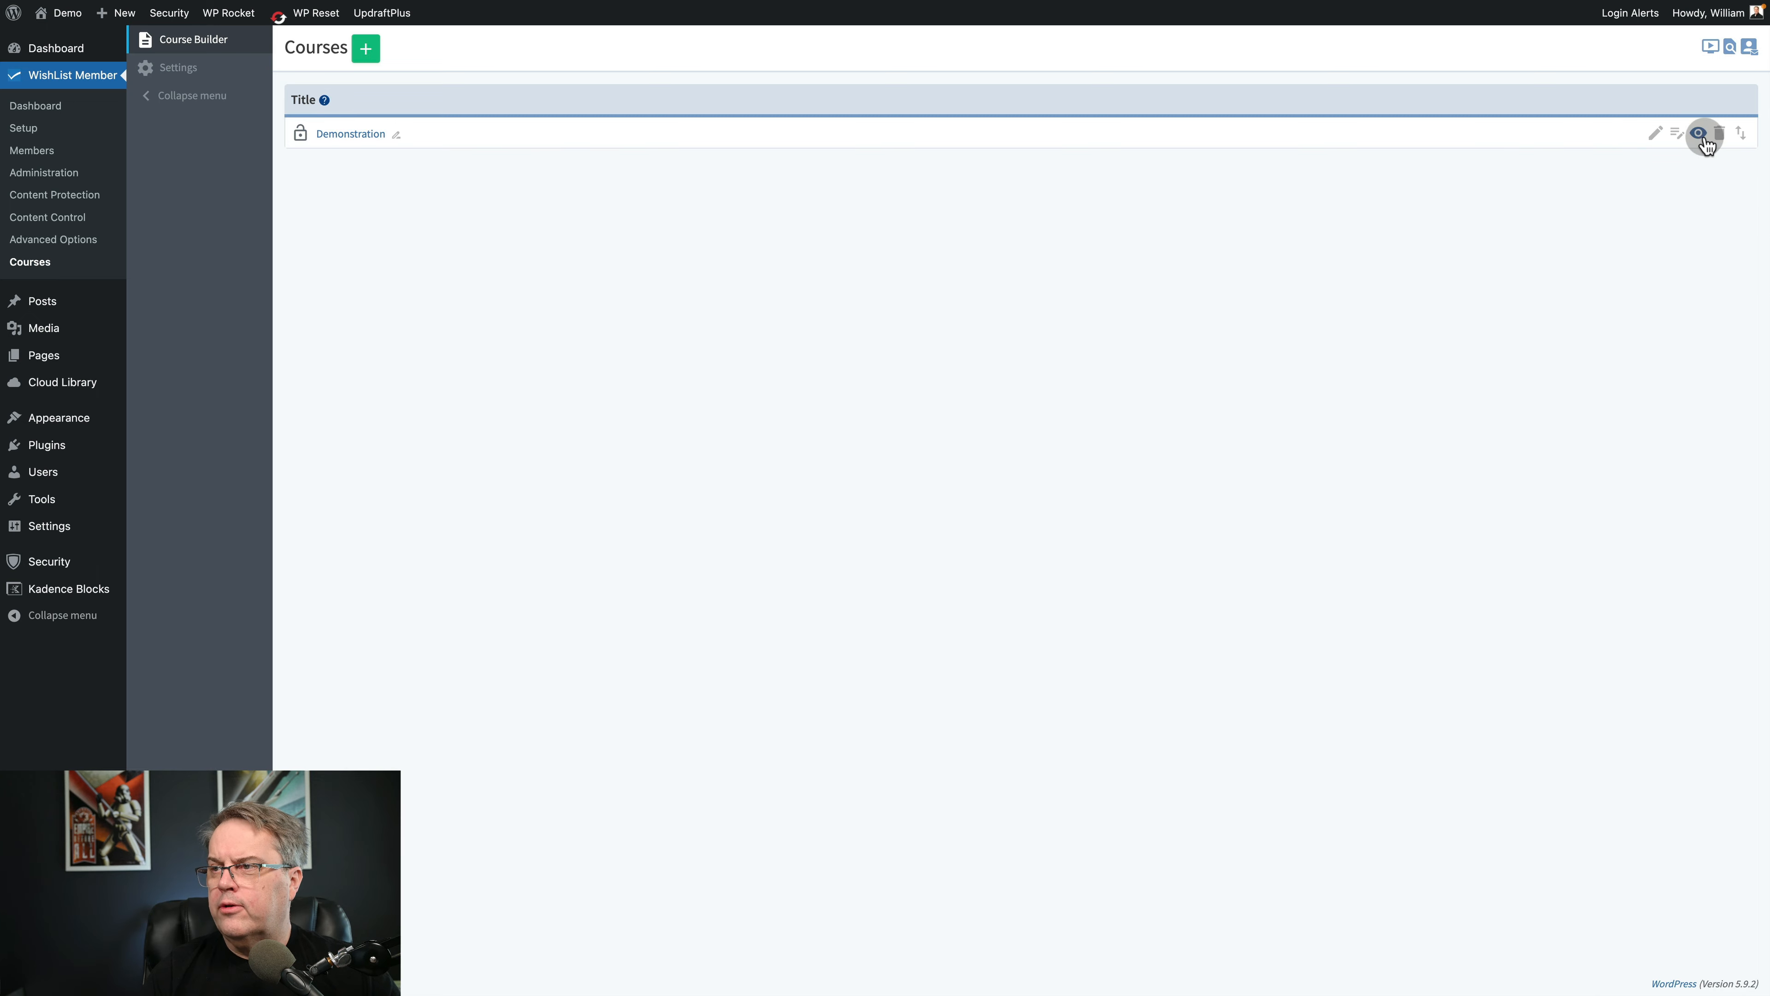
{"action": "left_click", "coordinate": [1702, 135]}
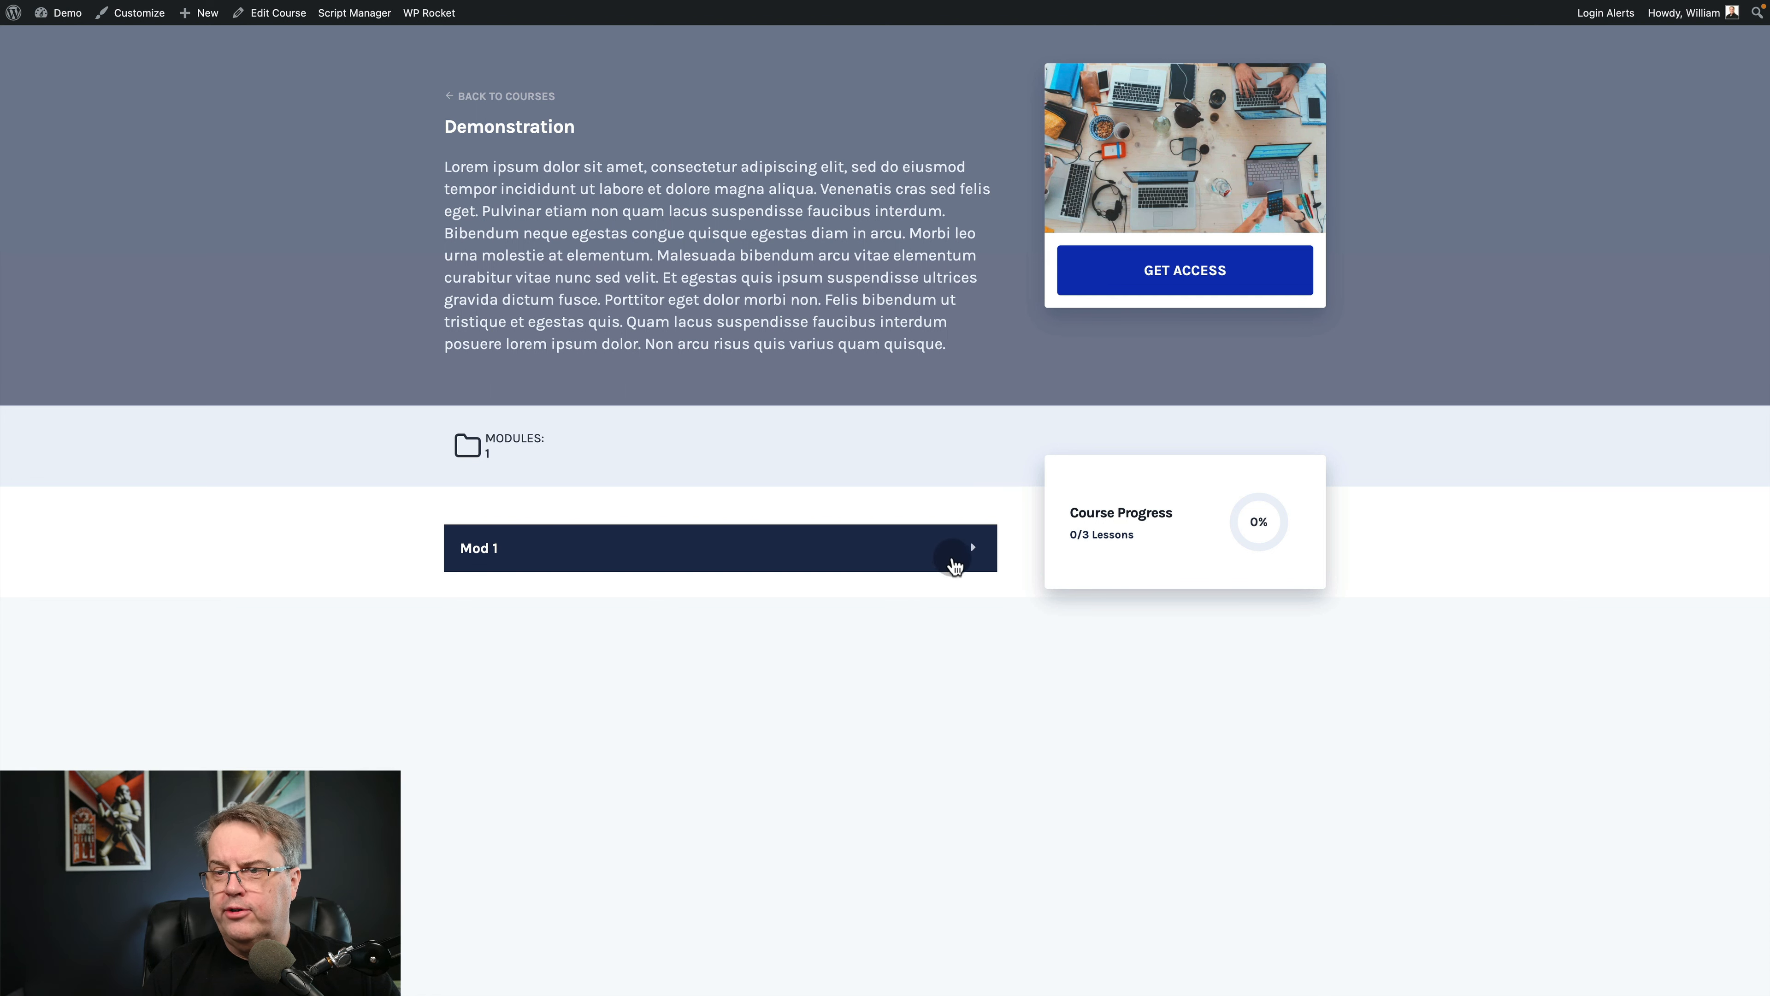
{"action": "left_click", "coordinate": [972, 549]}
{"action": "scroll", "coordinate": [850, 554], "scroll_direction": "down", "scroll_amount": 7}
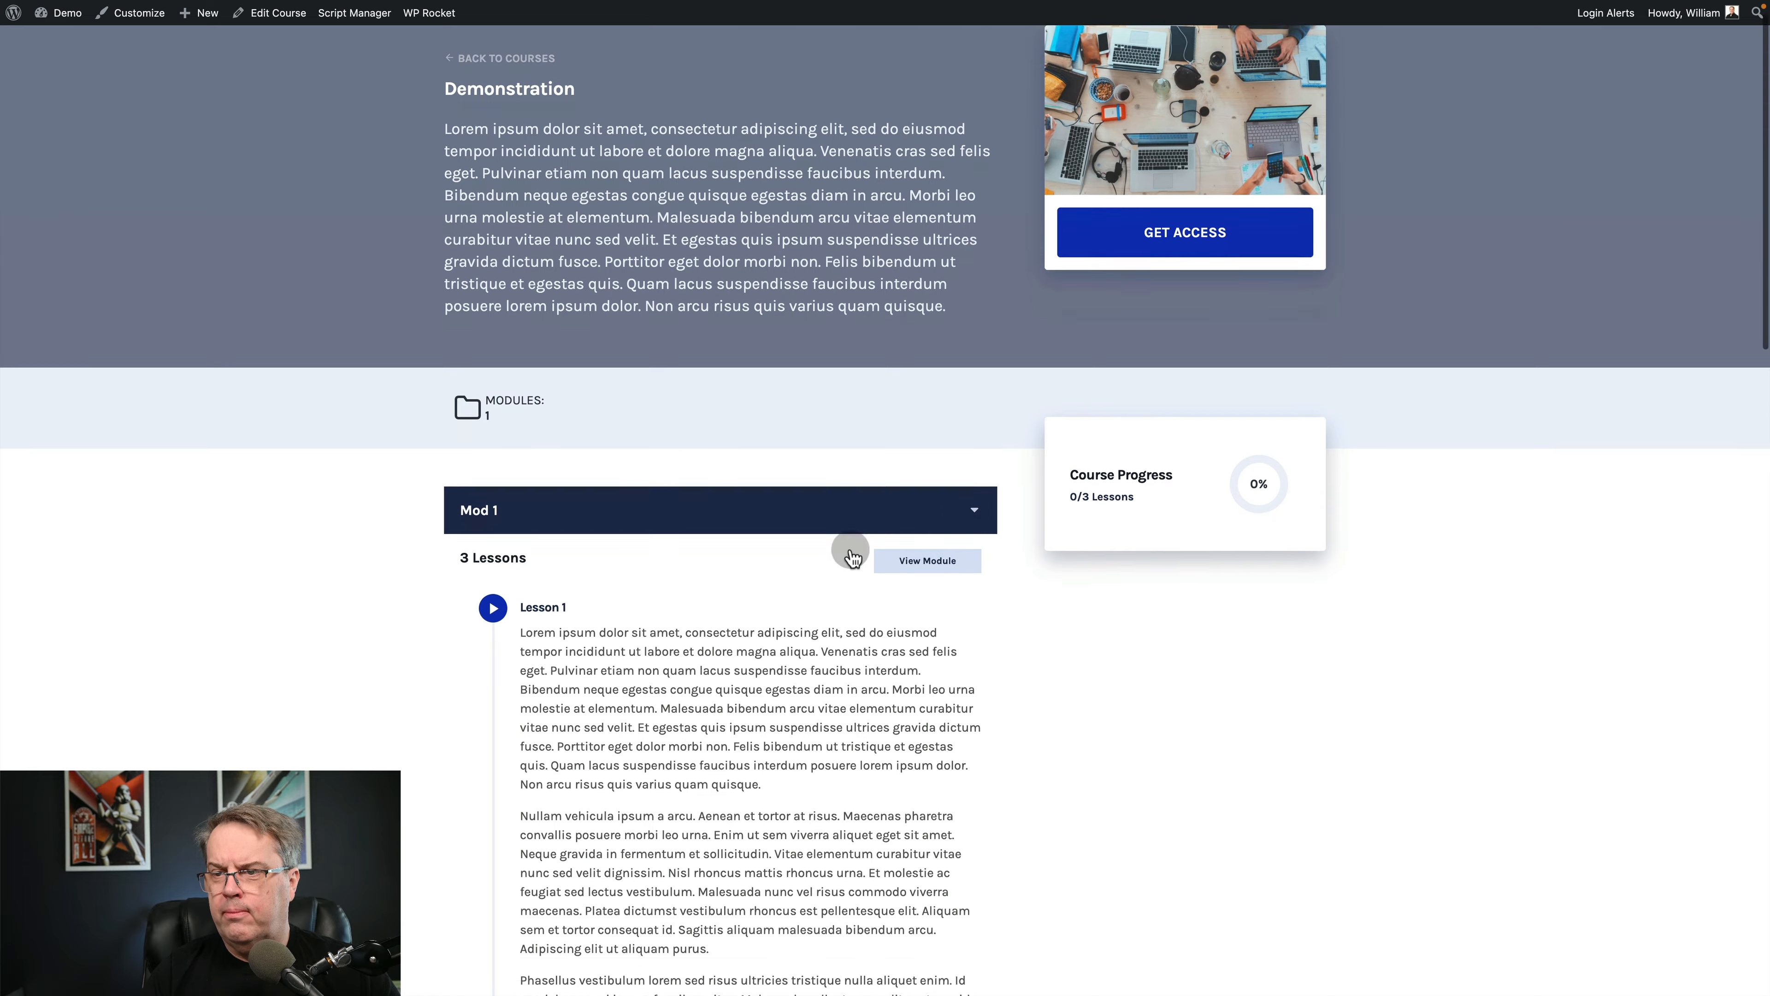
{"action": "scroll", "coordinate": [850, 551], "scroll_direction": "down", "scroll_amount": 20}
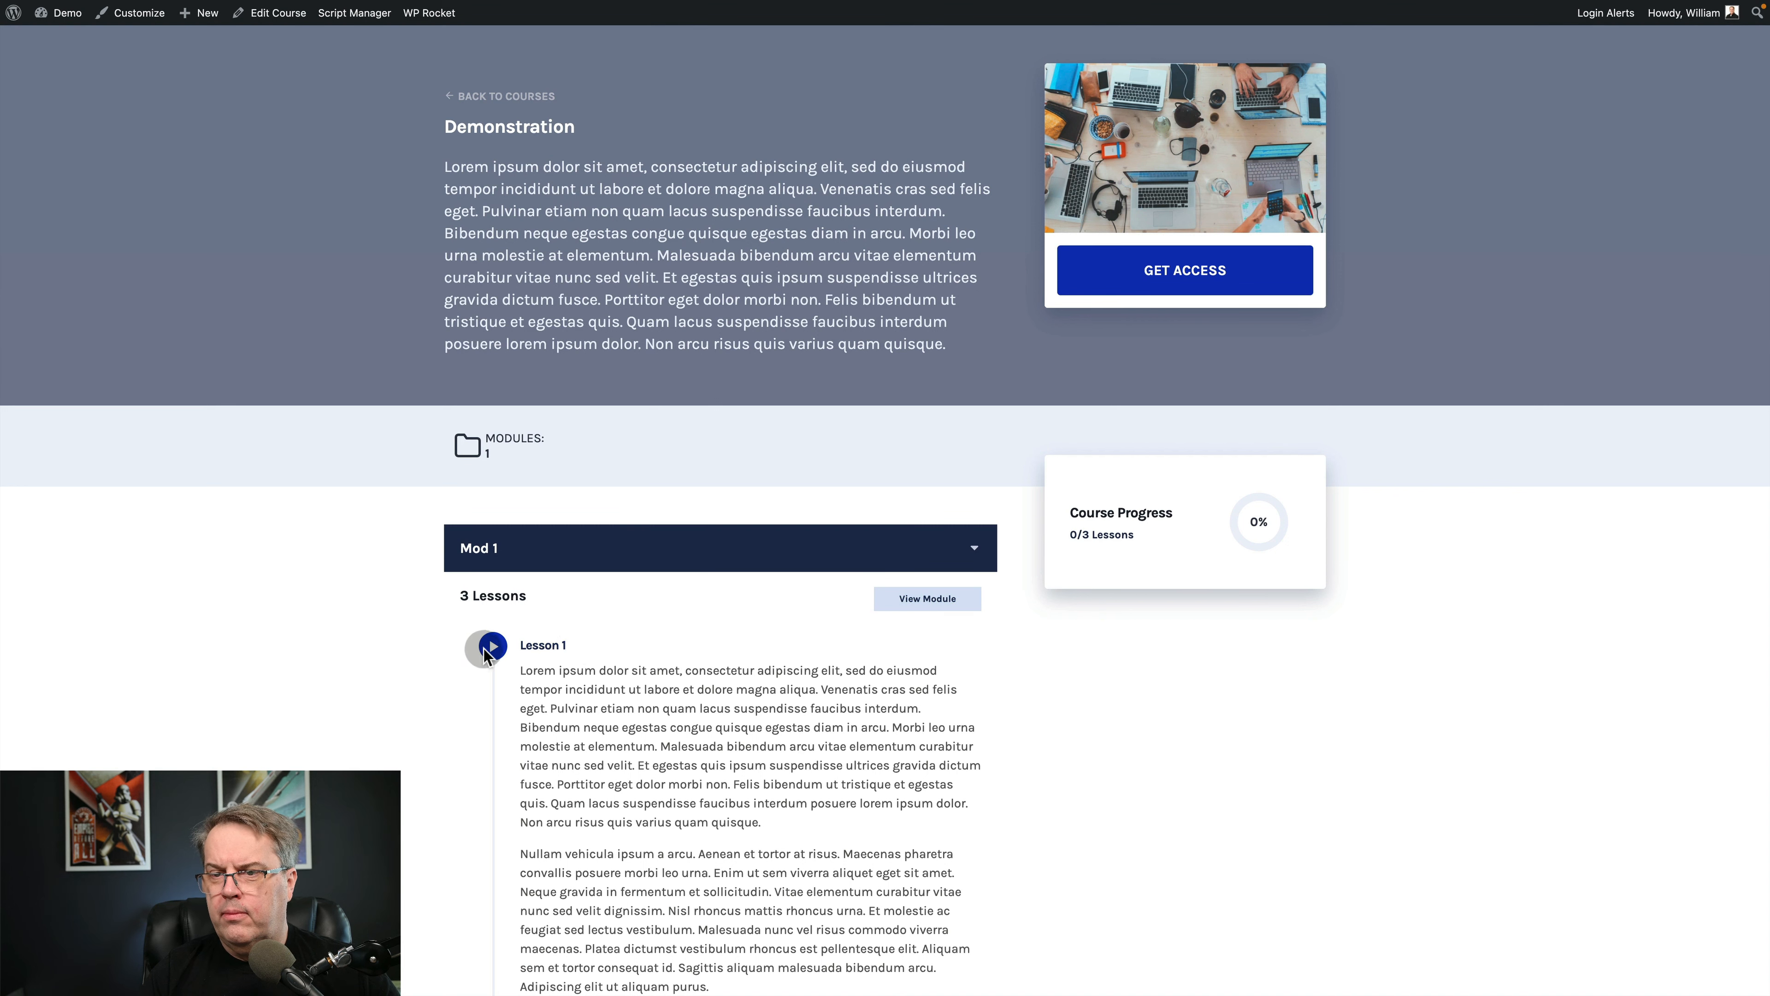
Open Lesson 1 of the course, mark it as complete, and advance to the next lesson.
{"action": "left_click", "coordinate": [538, 645]}
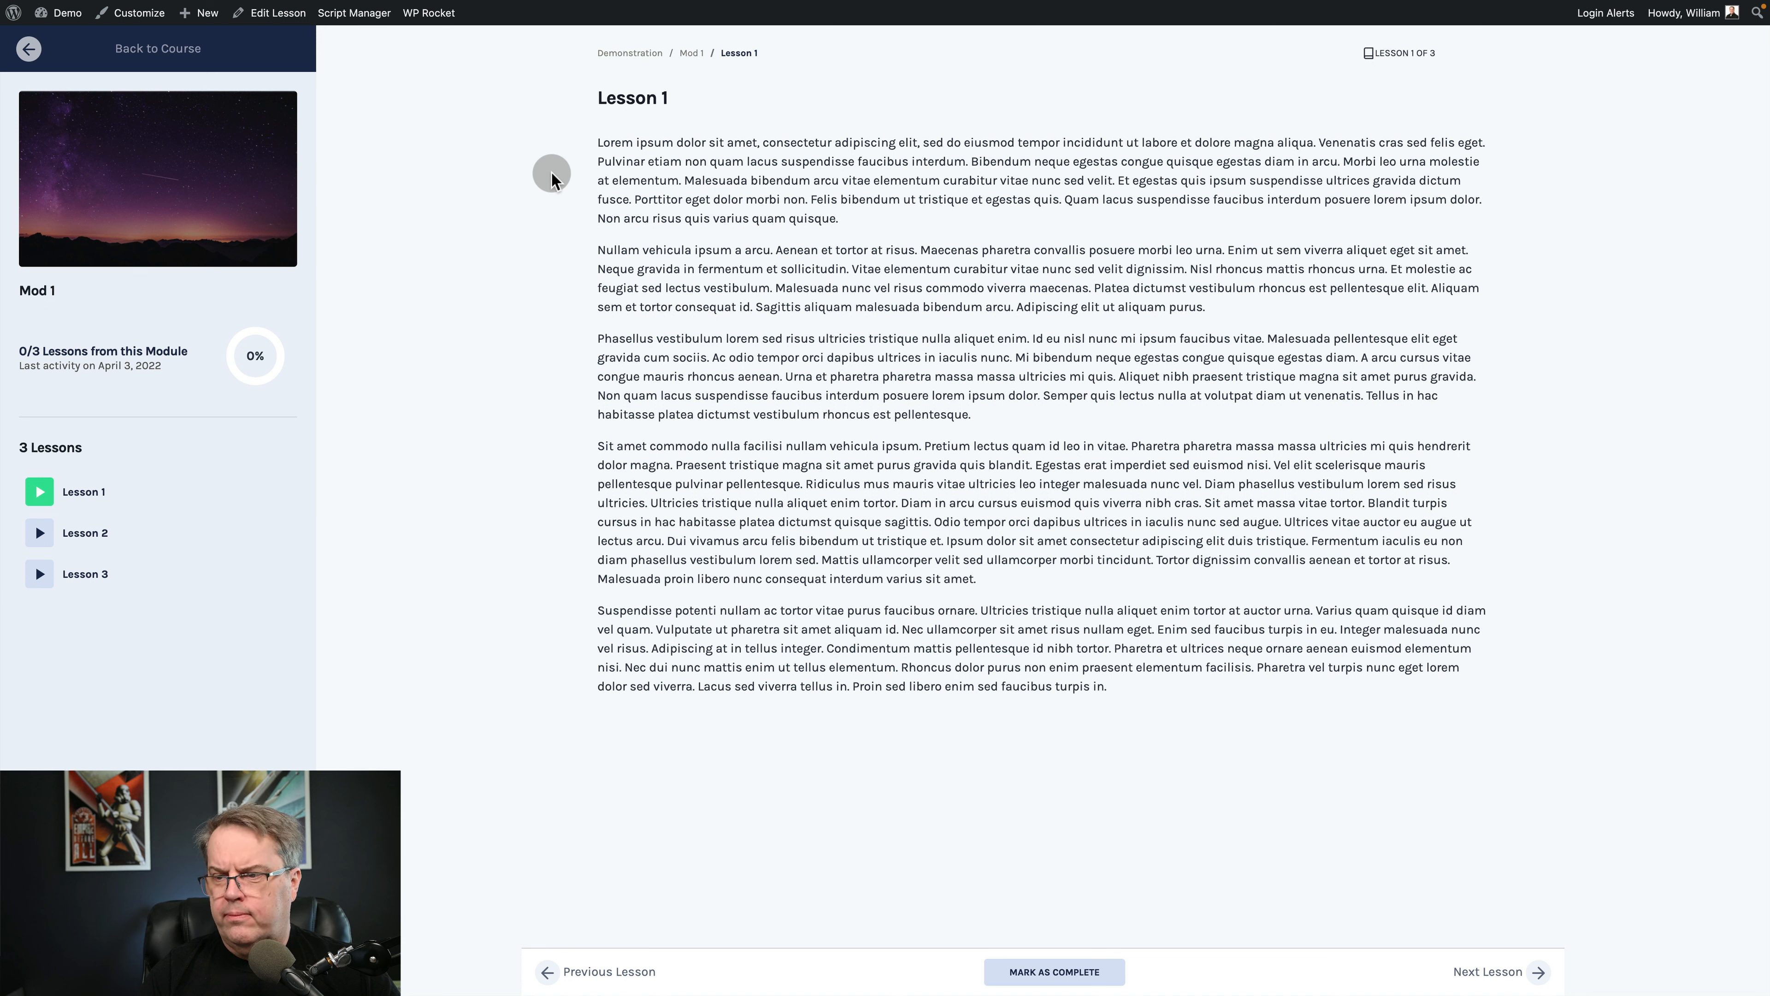
{"action": "left_click", "coordinate": [1029, 971]}
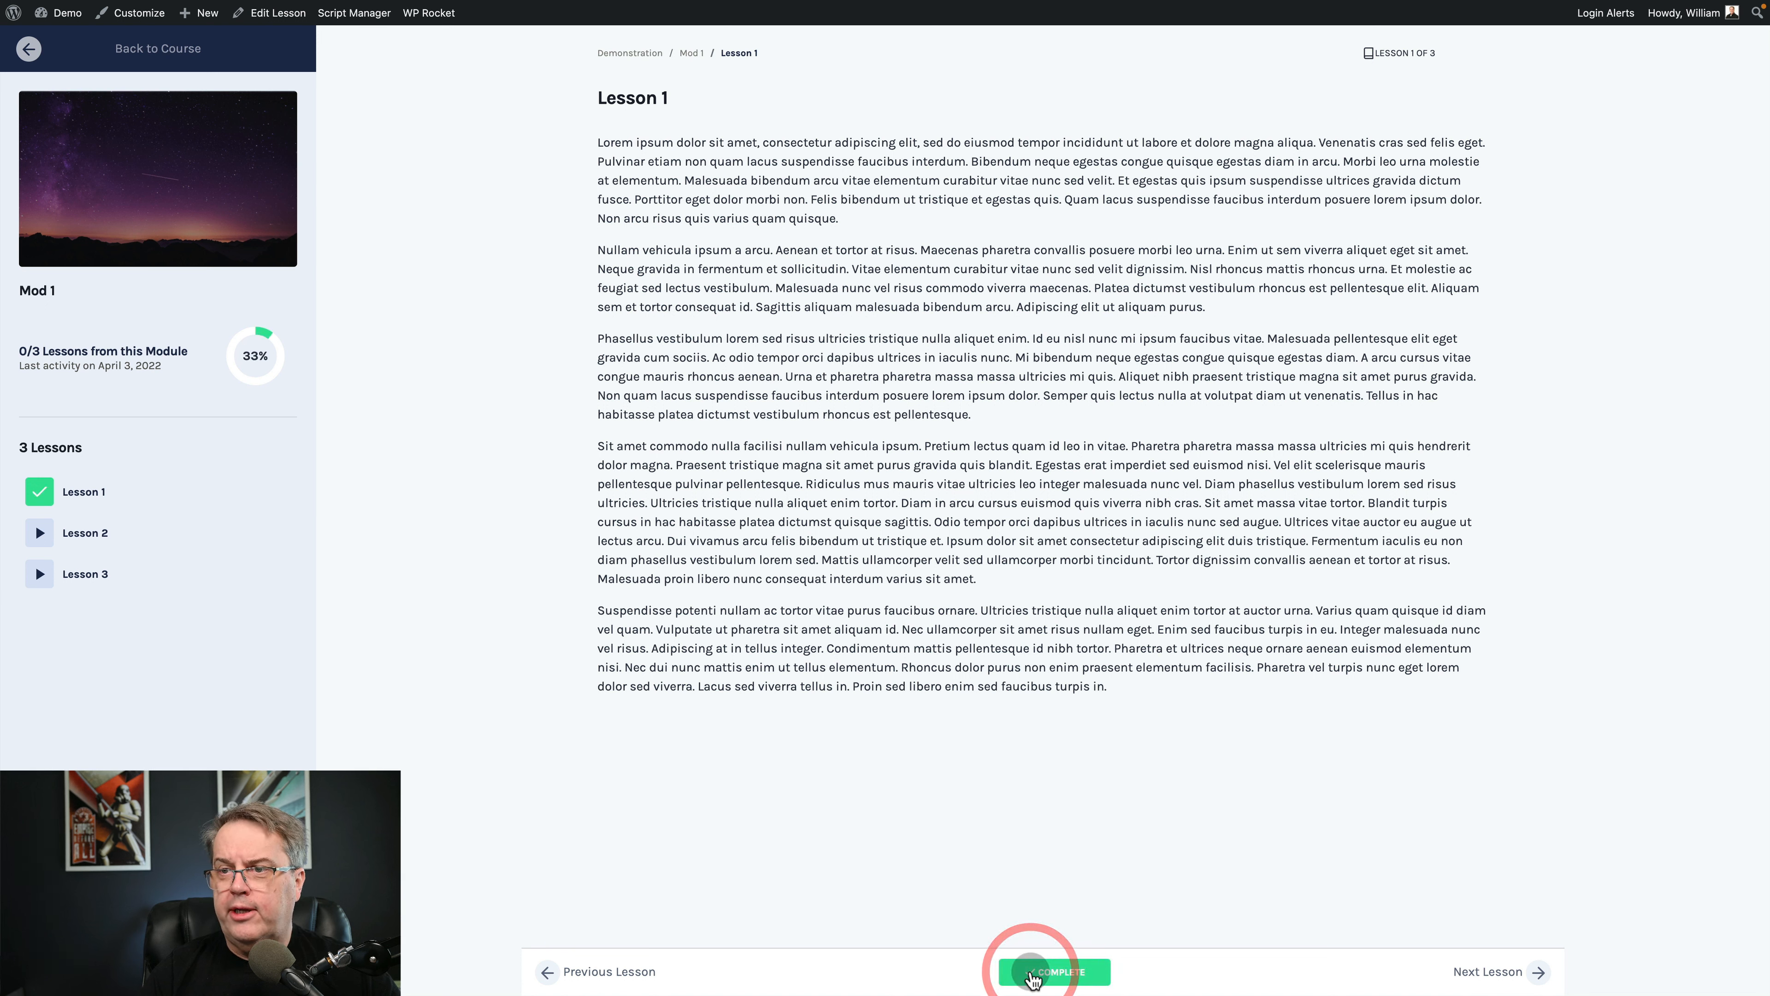
{"action": "left_click", "coordinate": [1490, 971]}
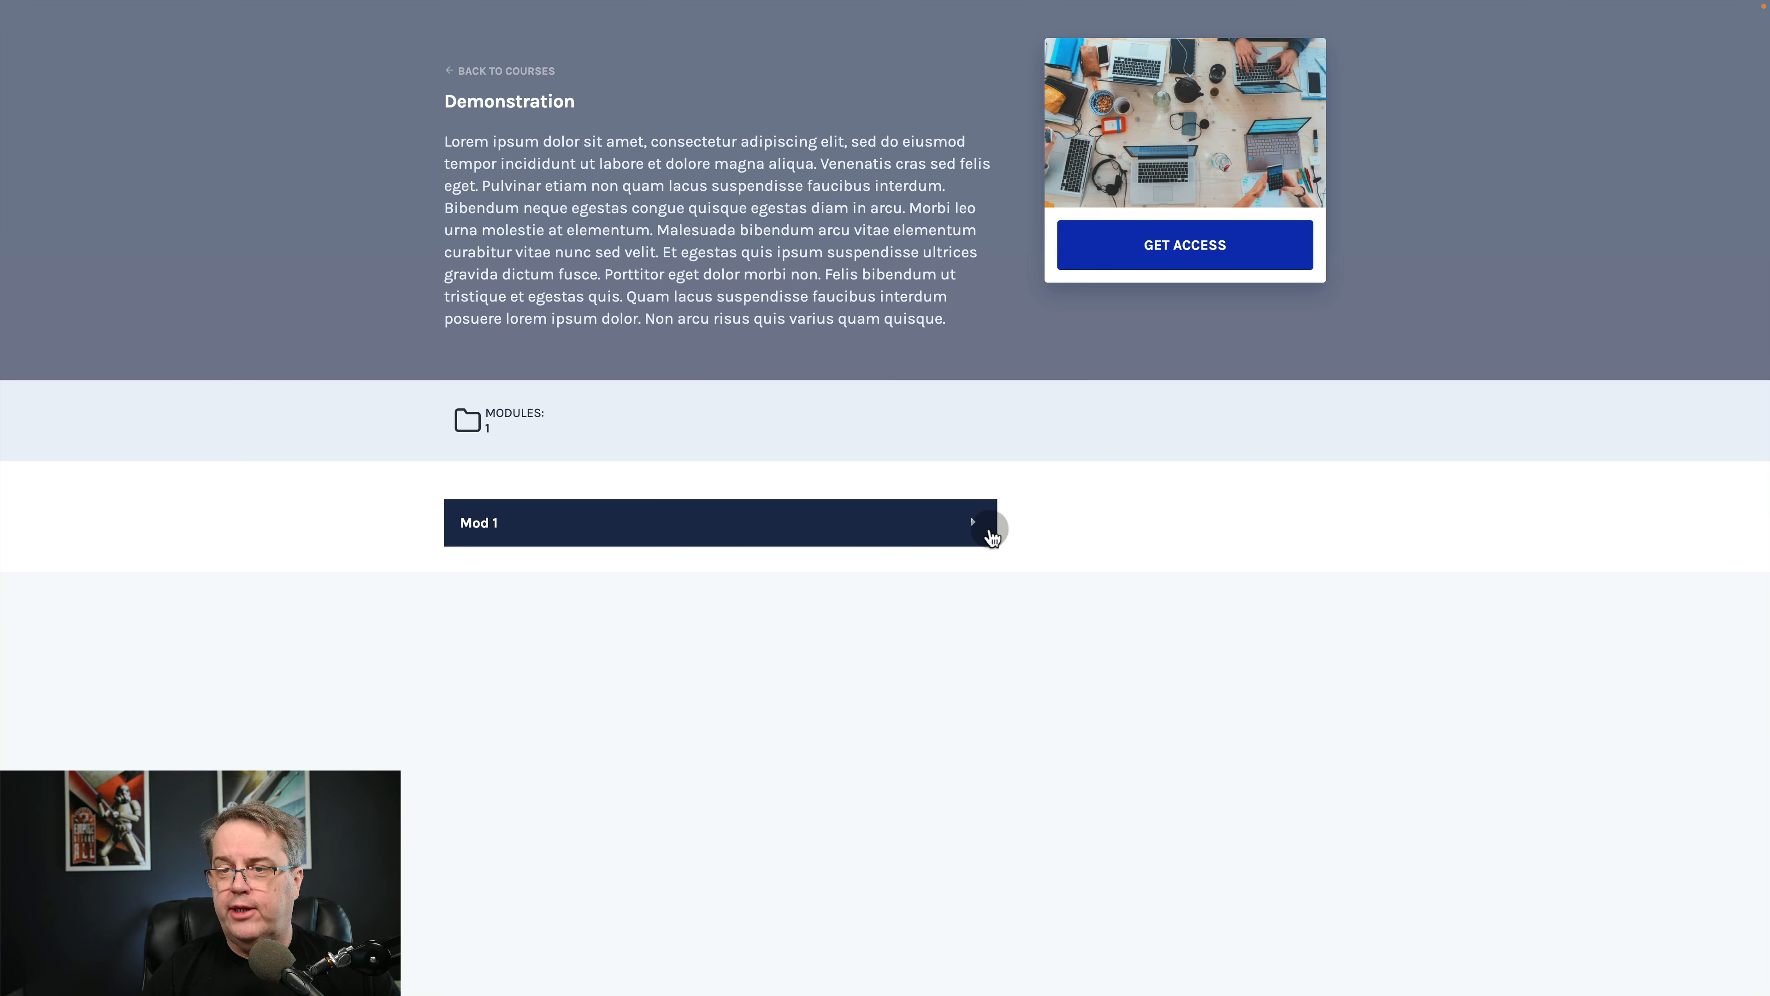
Expand Mod 1 on the course page without the admin bar and check which lessons are listed.
{"action": "left_click", "coordinate": [976, 530]}
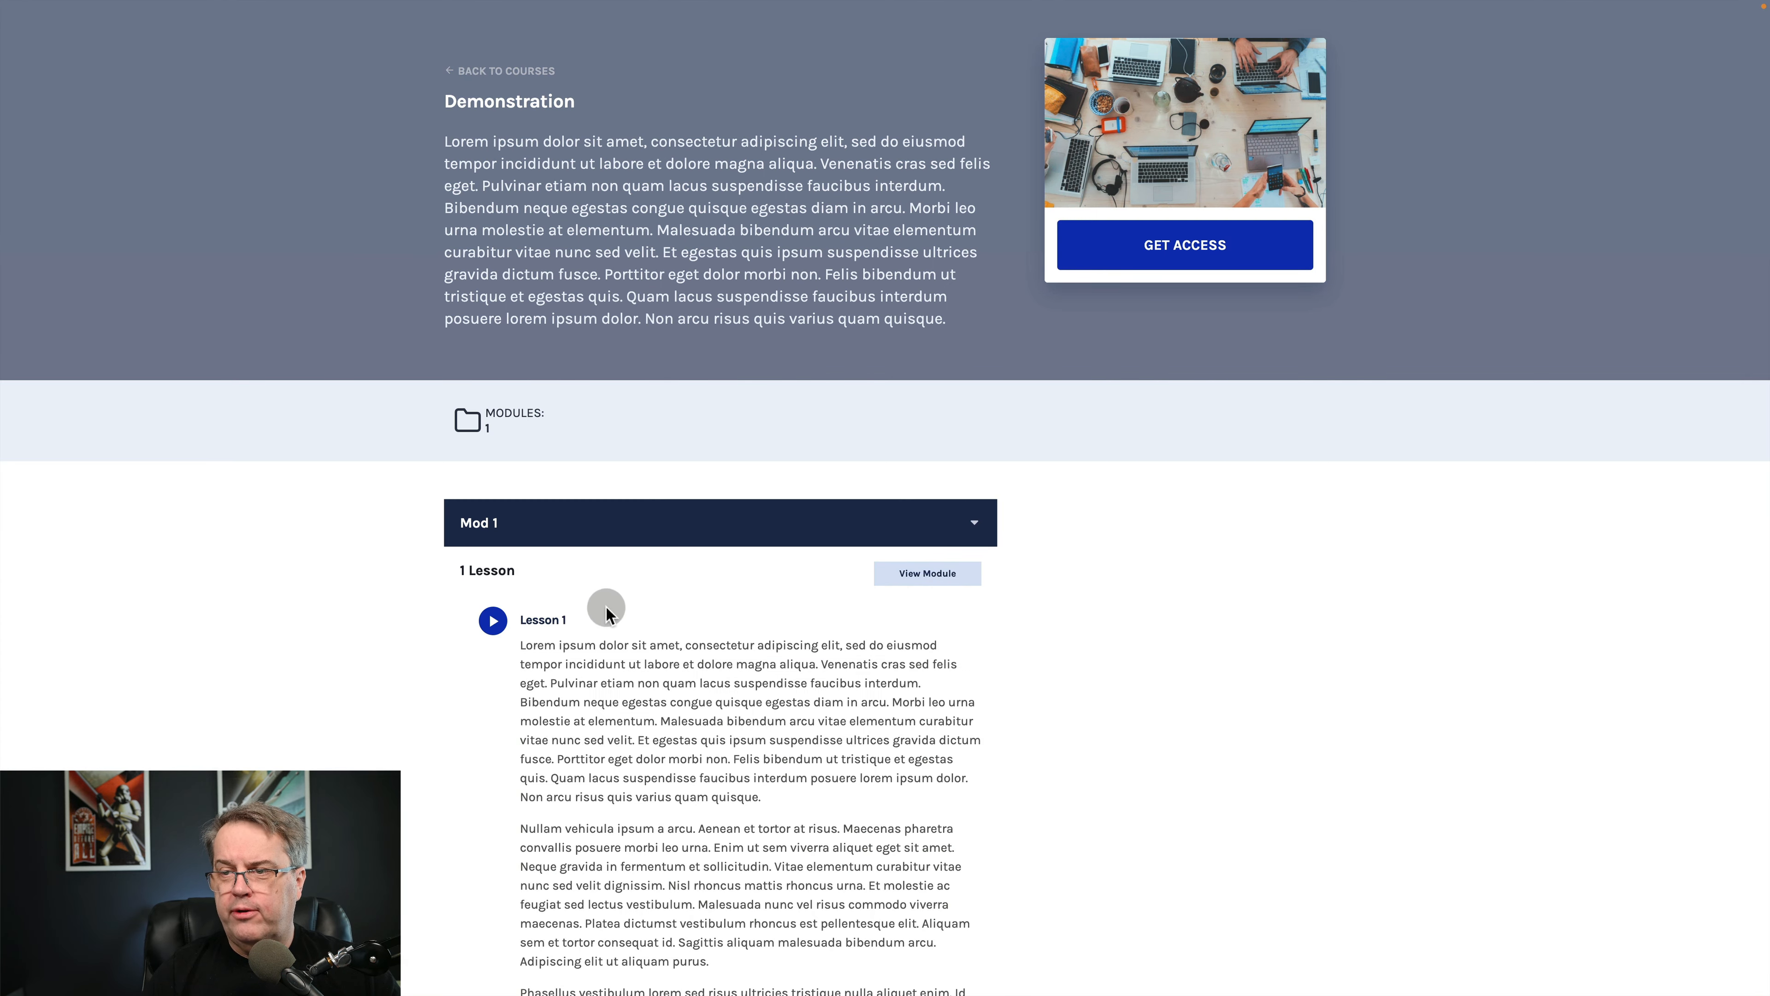
{"action": "scroll", "coordinate": [806, 603], "scroll_direction": "down", "scroll_amount": 10}
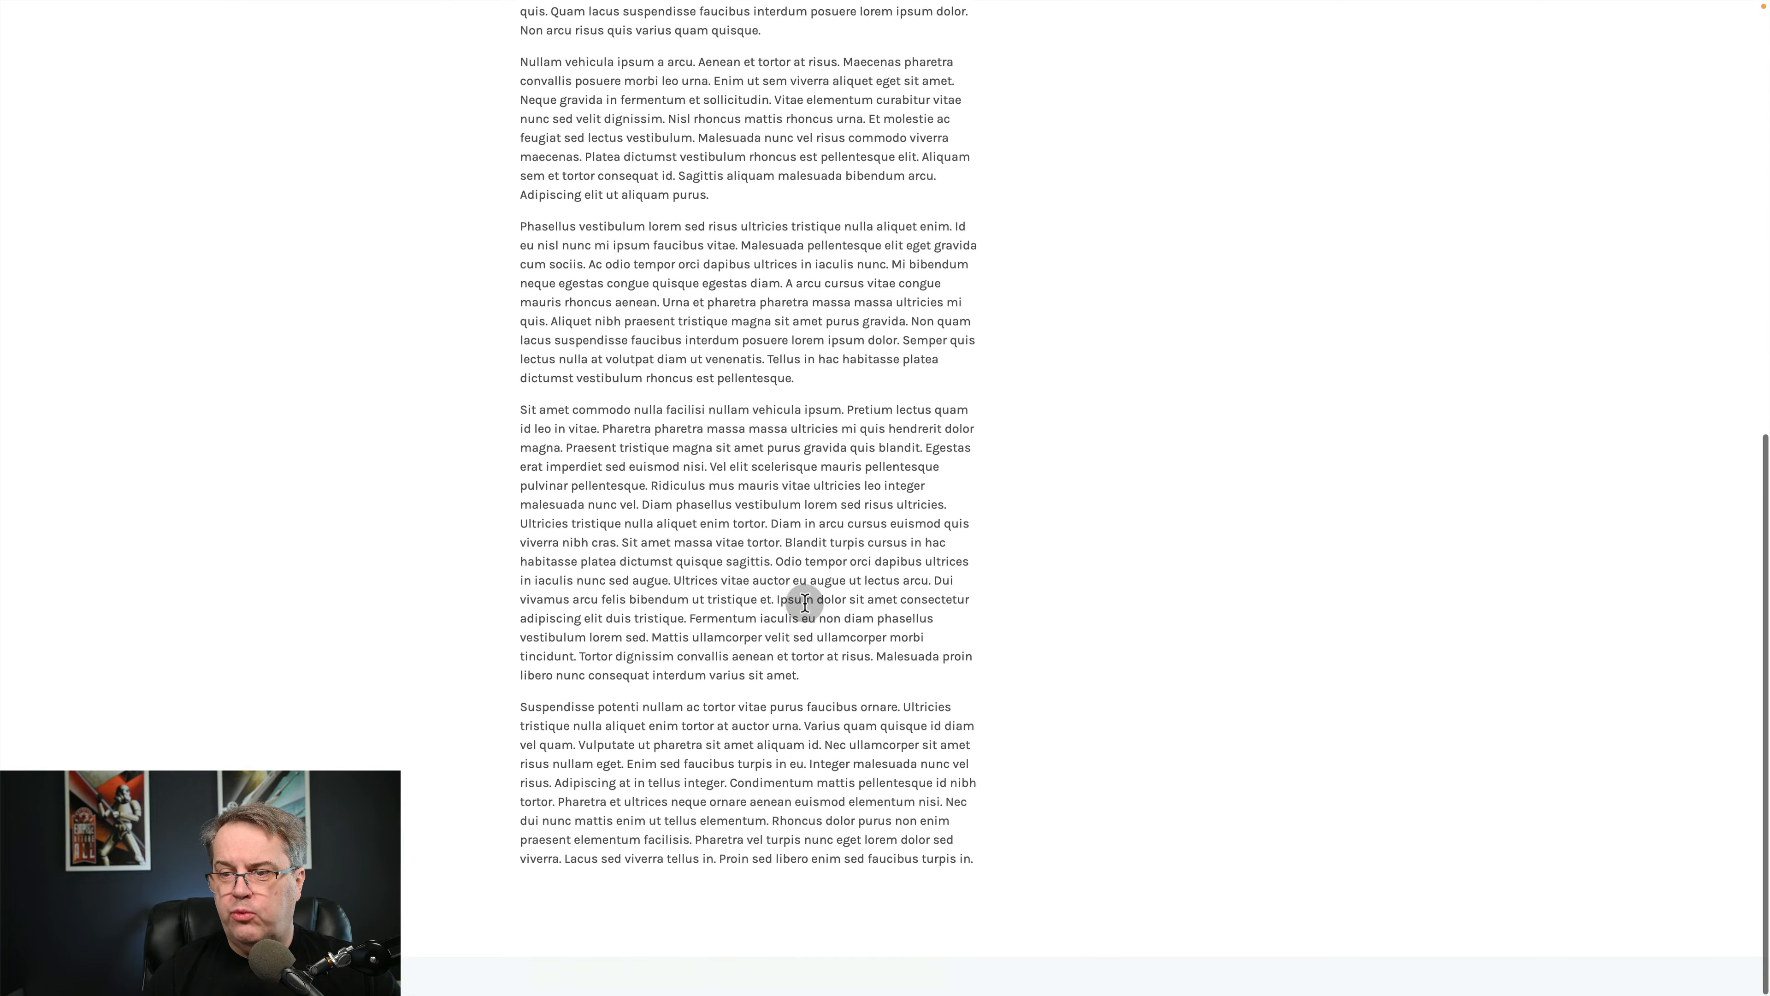
{"action": "scroll", "coordinate": [805, 603], "scroll_direction": "up", "scroll_amount": 10}
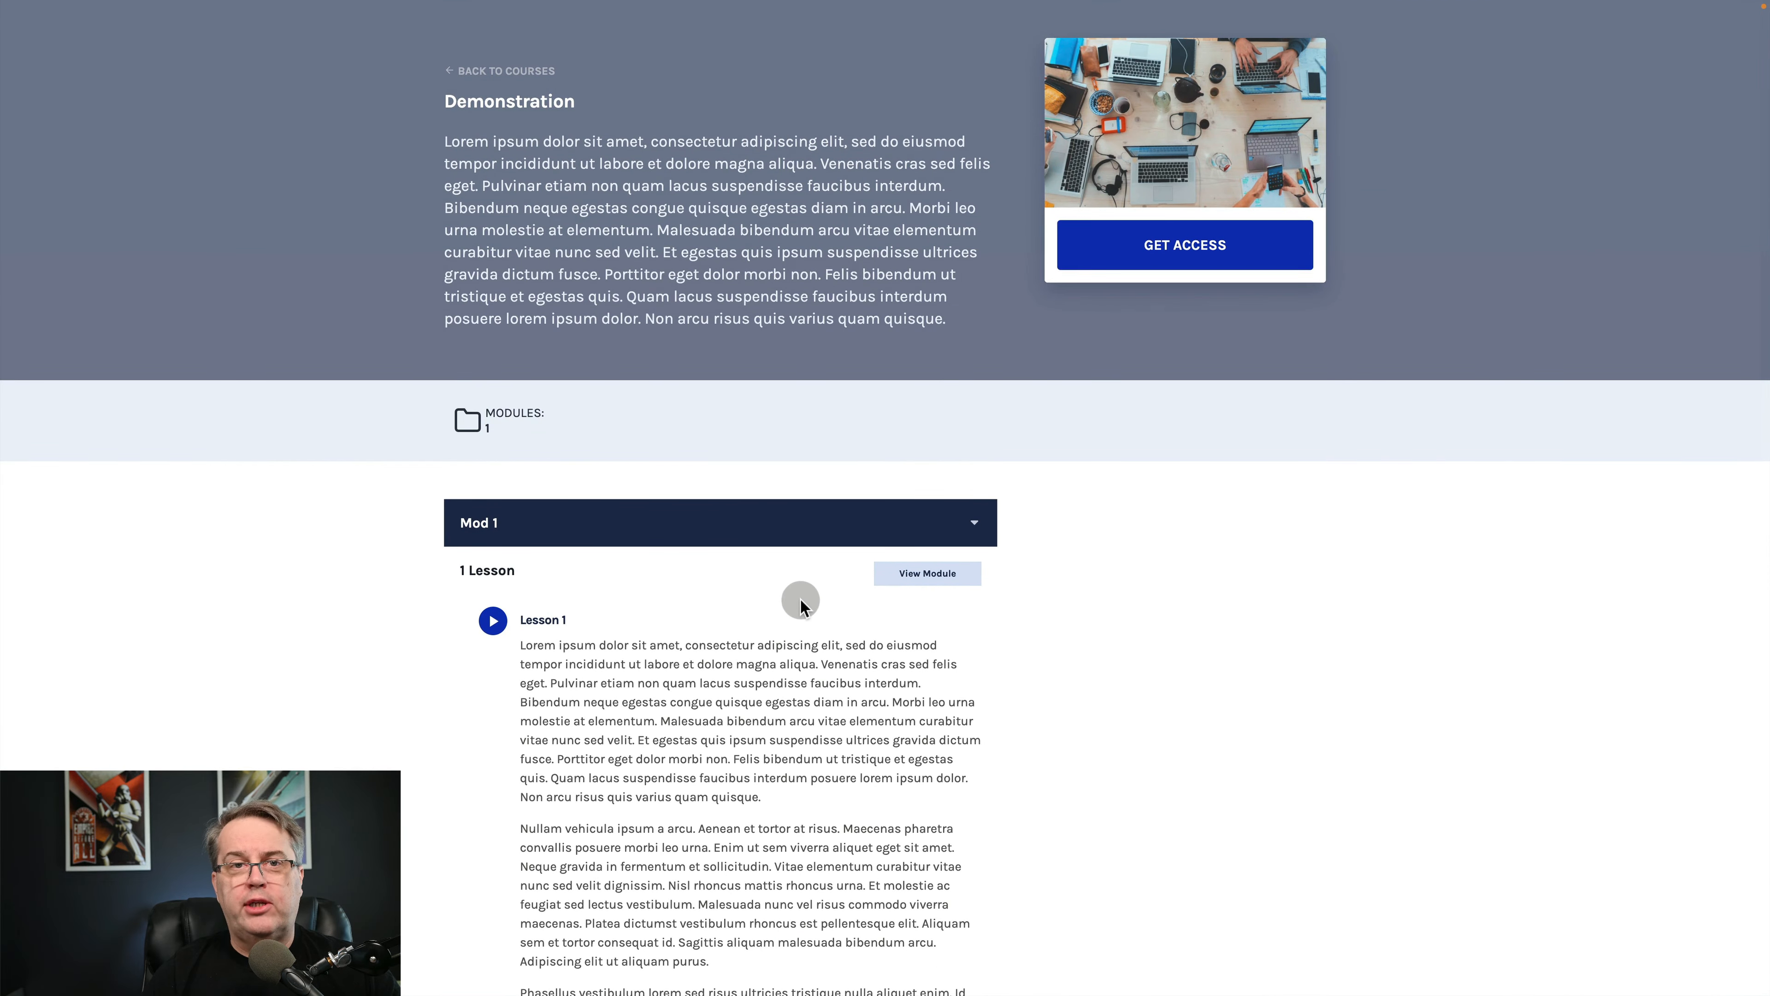
Open the Mod 1 module page and examine its lesson list and the Lesson 1 content.
{"action": "left_click", "coordinate": [931, 575]}
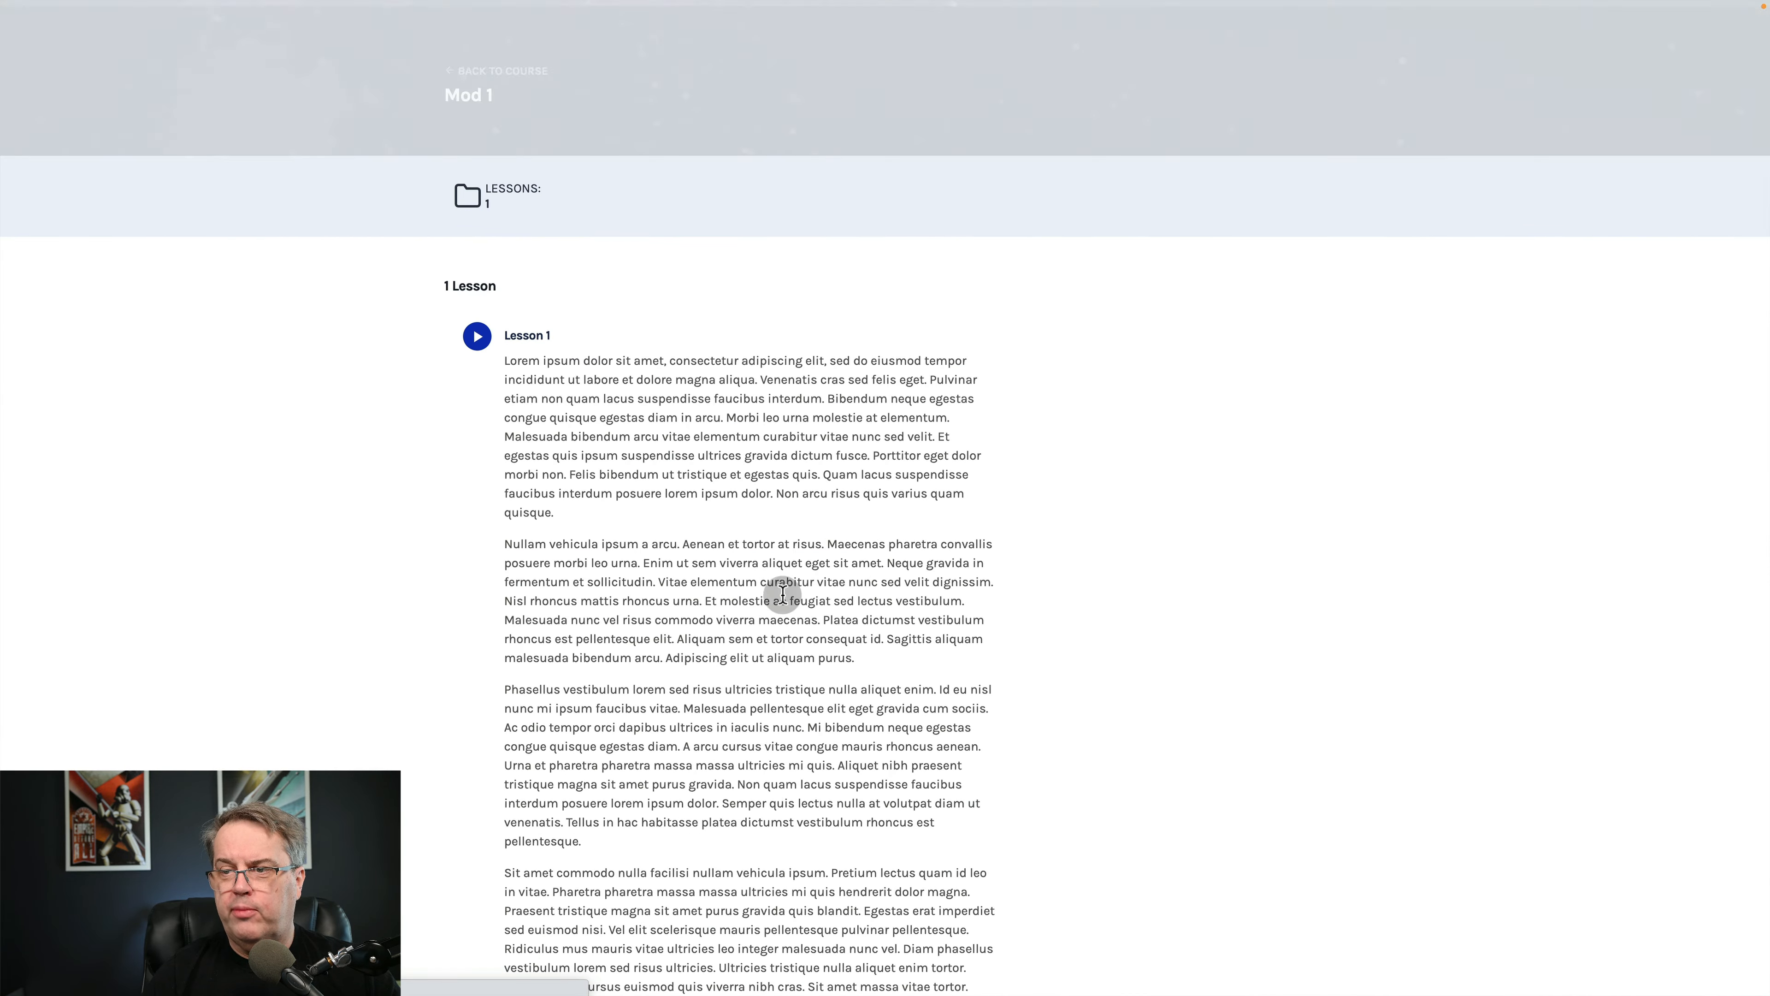
{"action": "scroll", "coordinate": [1079, 573], "scroll_direction": "down", "scroll_amount": 6}
{"action": "scroll", "coordinate": [1078, 573], "scroll_direction": "up", "scroll_amount": 4}
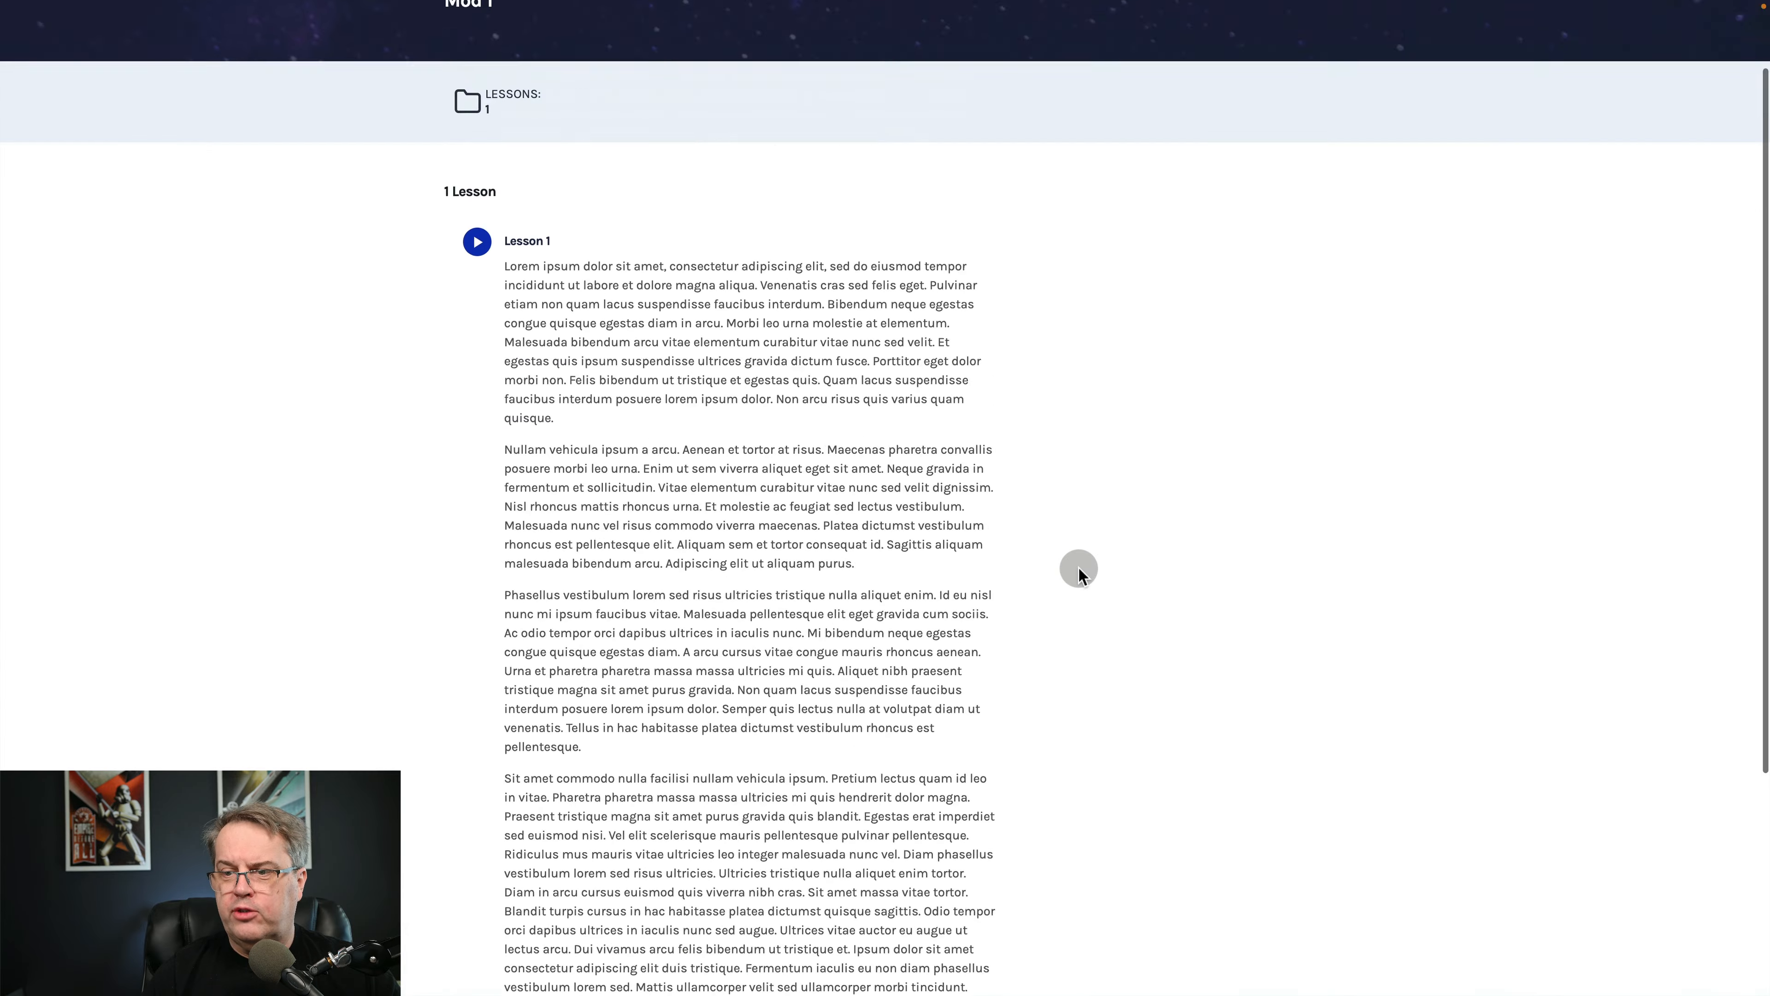
{"action": "scroll", "coordinate": [1078, 573], "scroll_direction": "up", "scroll_amount": 2}
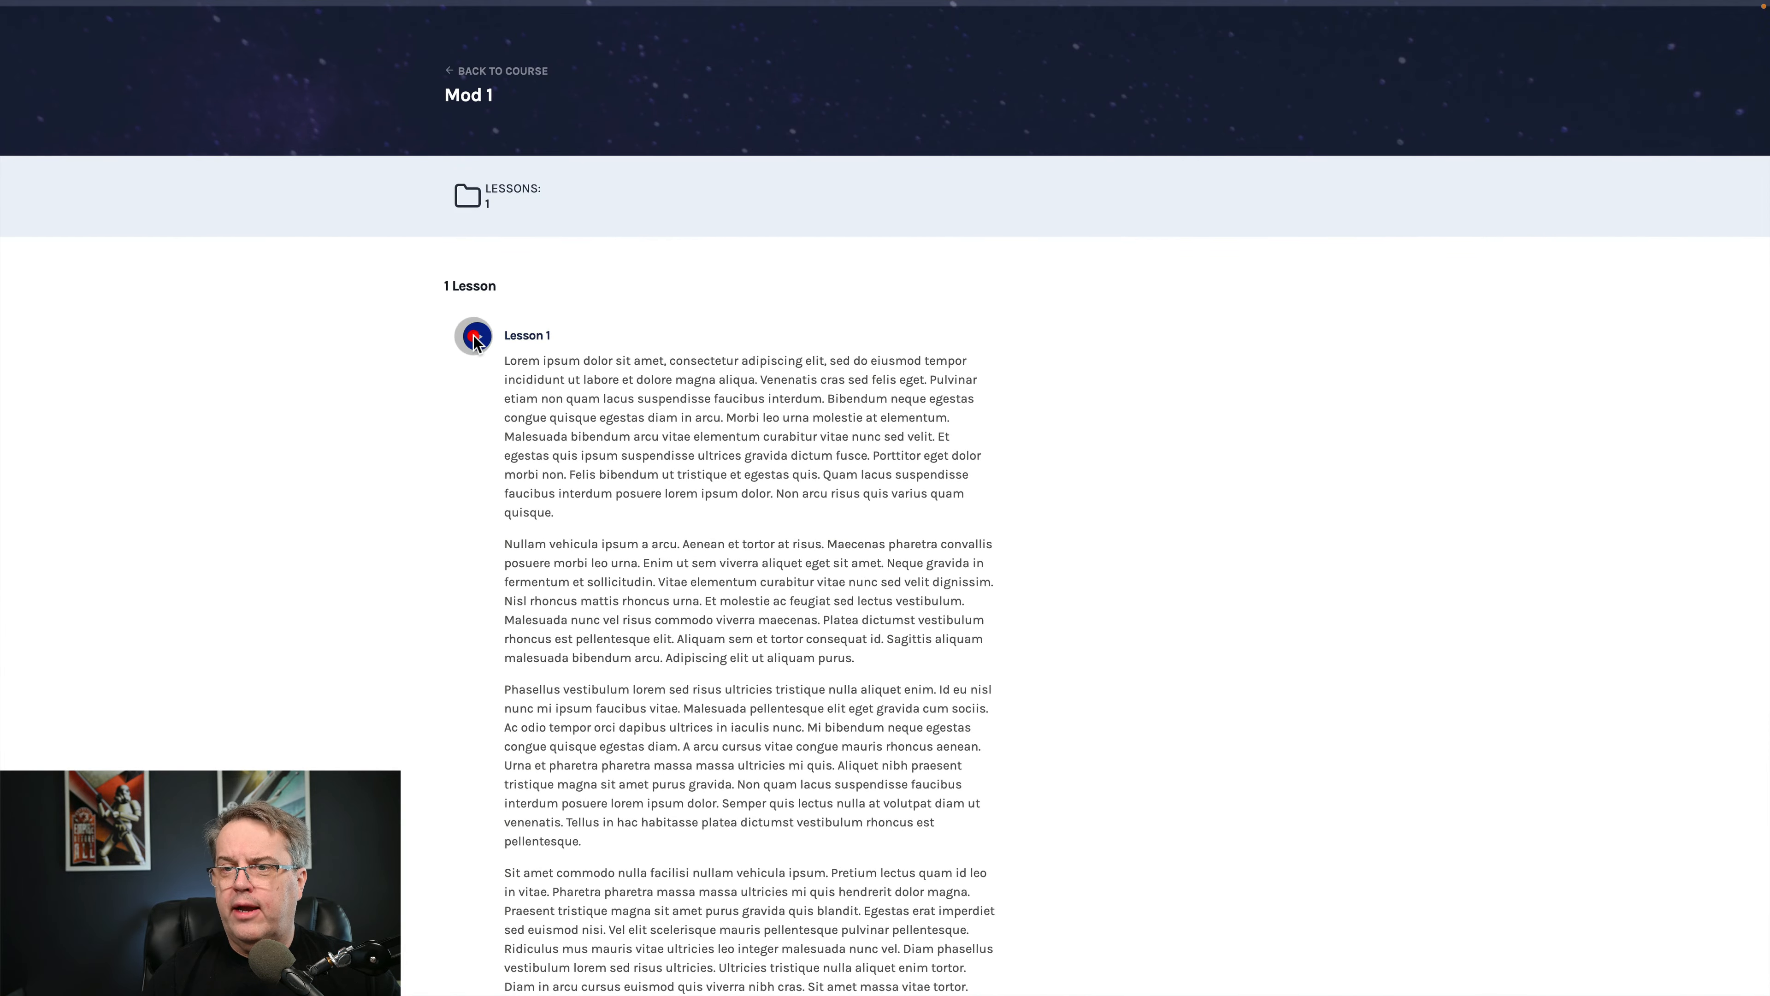
{"action": "left_click", "coordinate": [474, 339]}
{"action": "scroll", "coordinate": [660, 429], "scroll_direction": "down", "scroll_amount": 6}
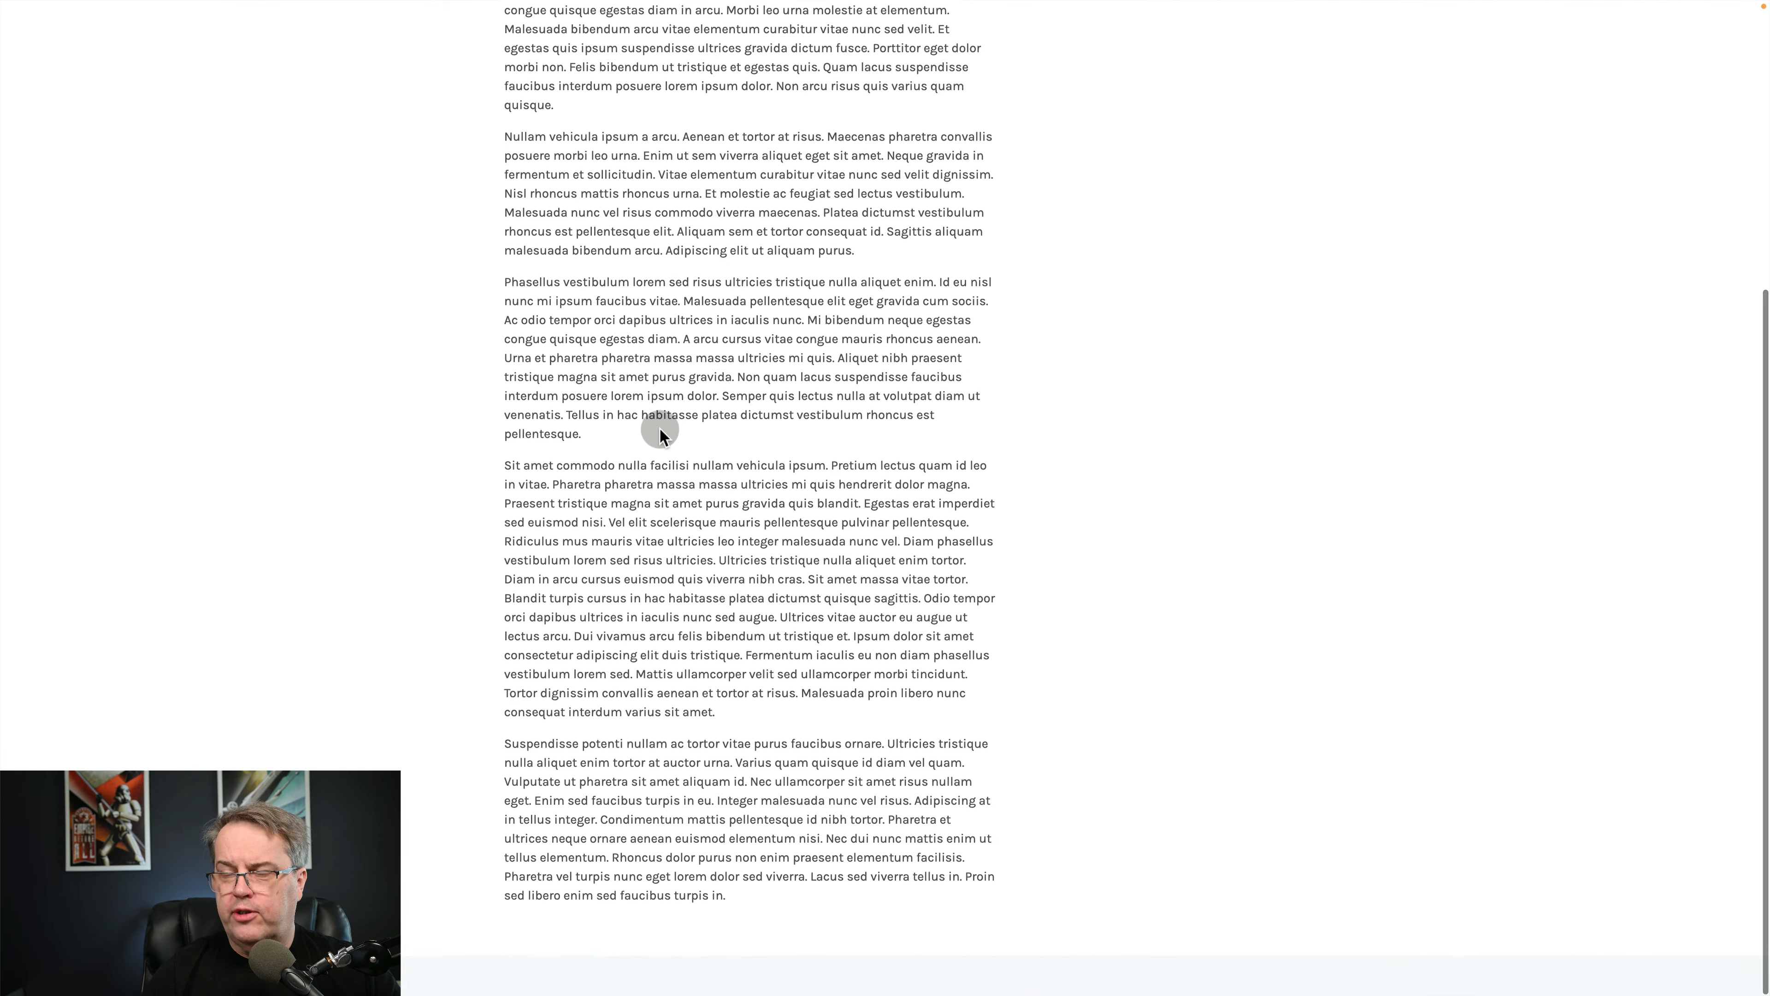
{"action": "scroll", "coordinate": [660, 433], "scroll_direction": "up", "scroll_amount": 6}
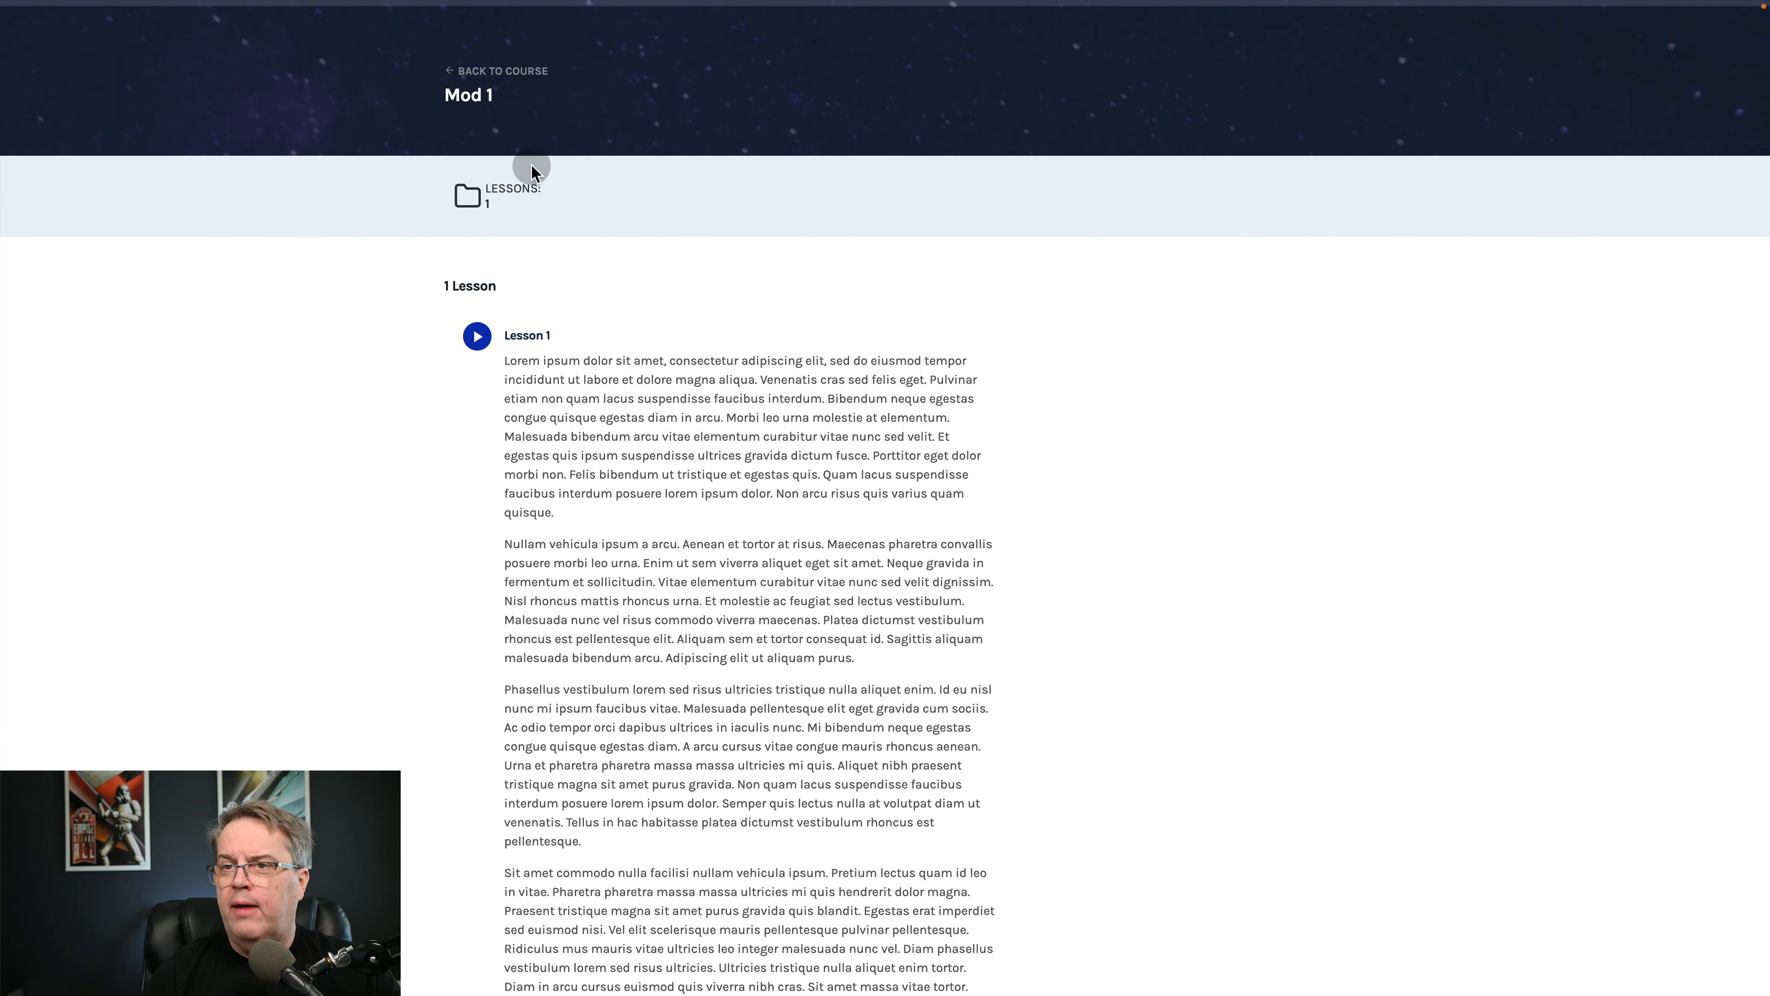
Return to the Demonstration course page, expand Mod 1 again, and read through its lesson listing.
{"action": "left_click", "coordinate": [494, 76]}
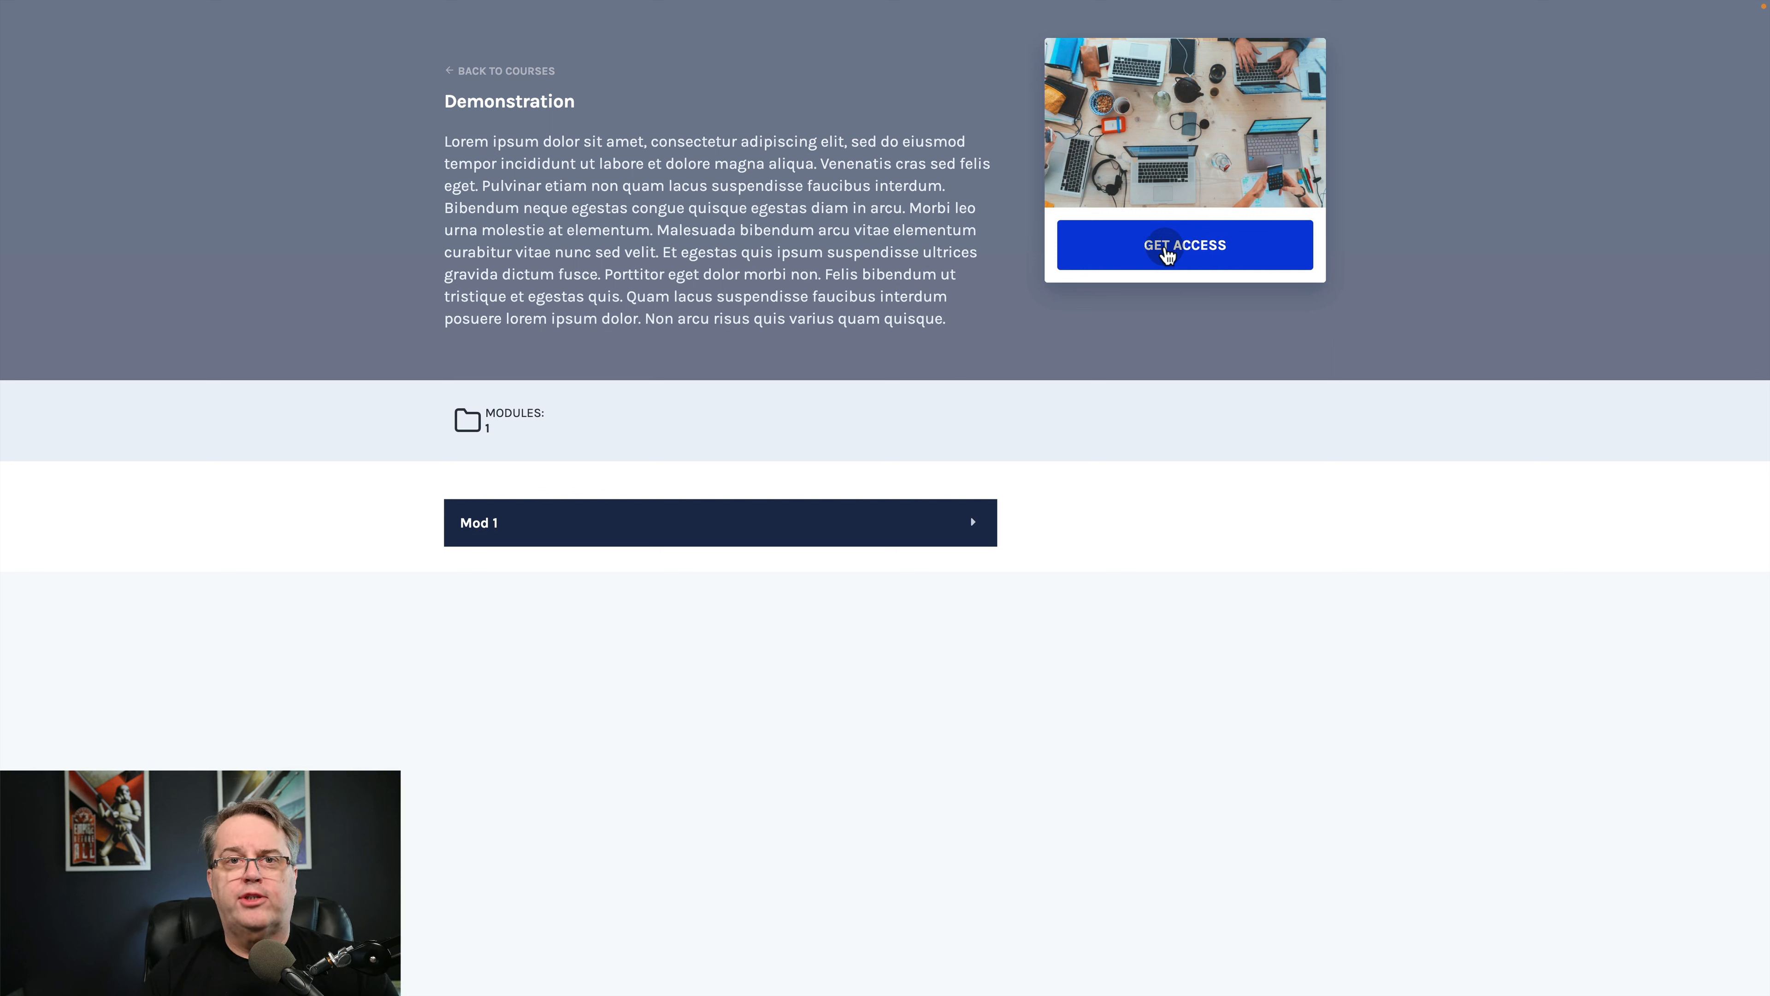
{"action": "left_click", "coordinate": [971, 521]}
{"action": "scroll", "coordinate": [1145, 545], "scroll_direction": "down", "scroll_amount": 6}
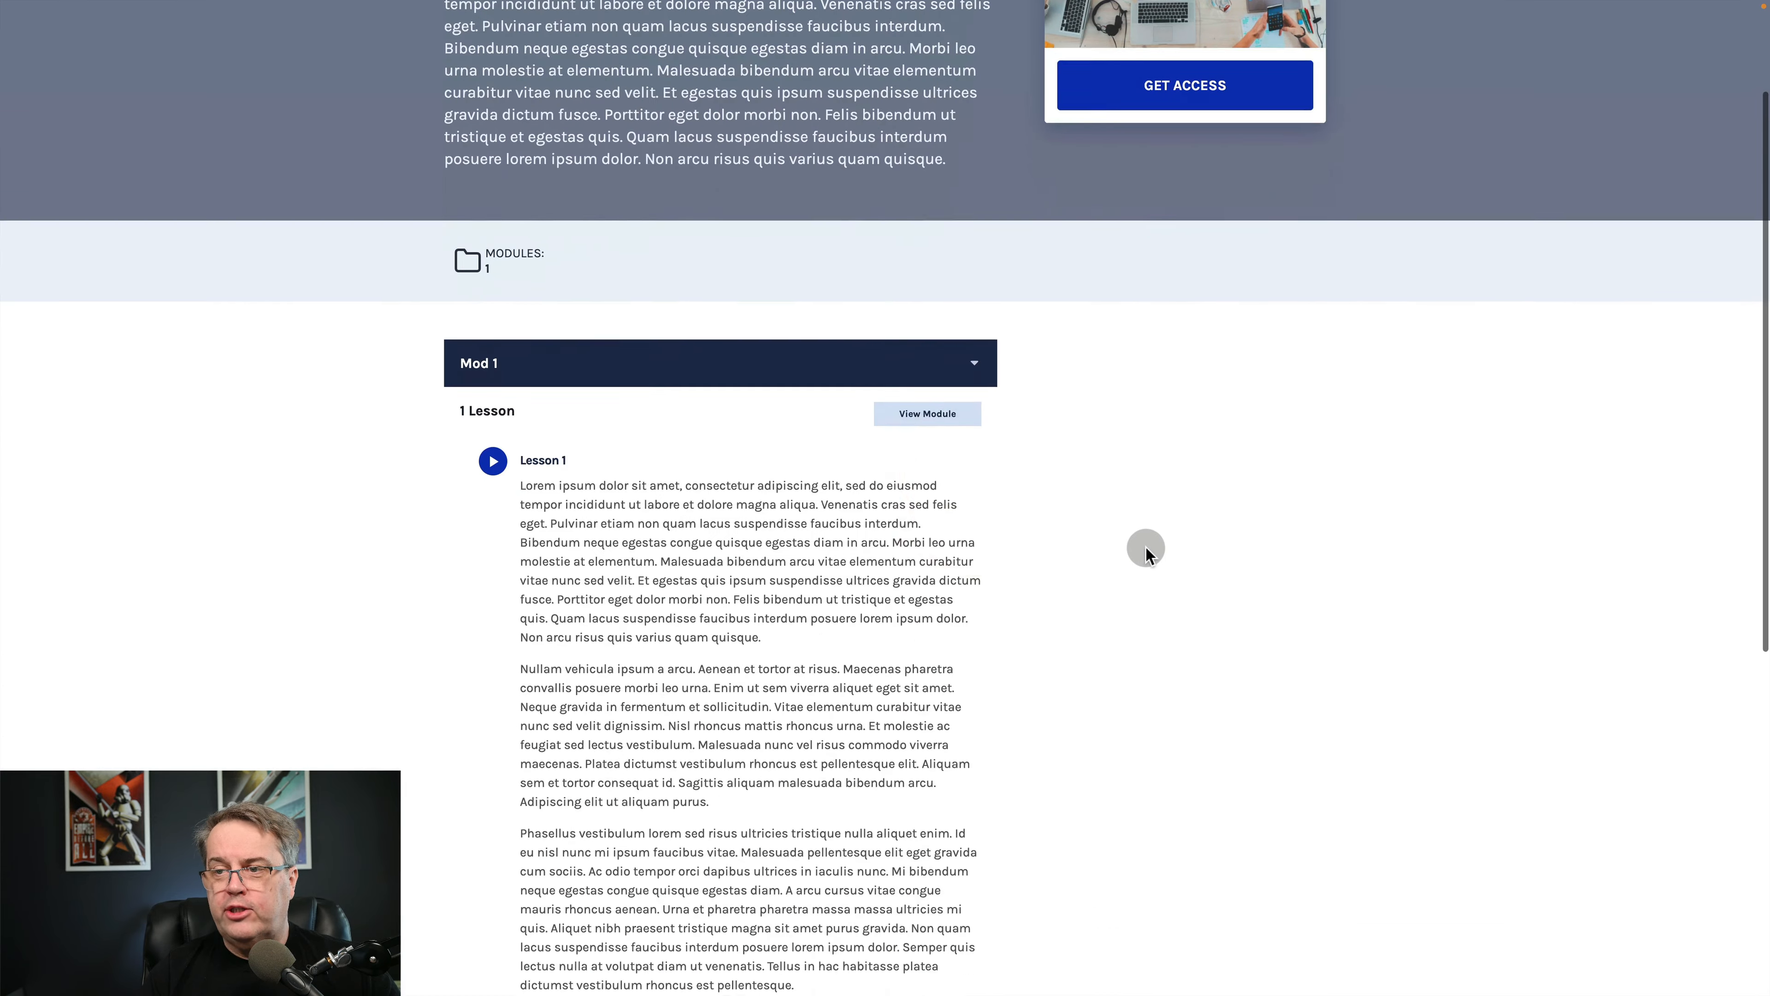
{"action": "scroll", "coordinate": [1146, 546], "scroll_direction": "down", "scroll_amount": 3}
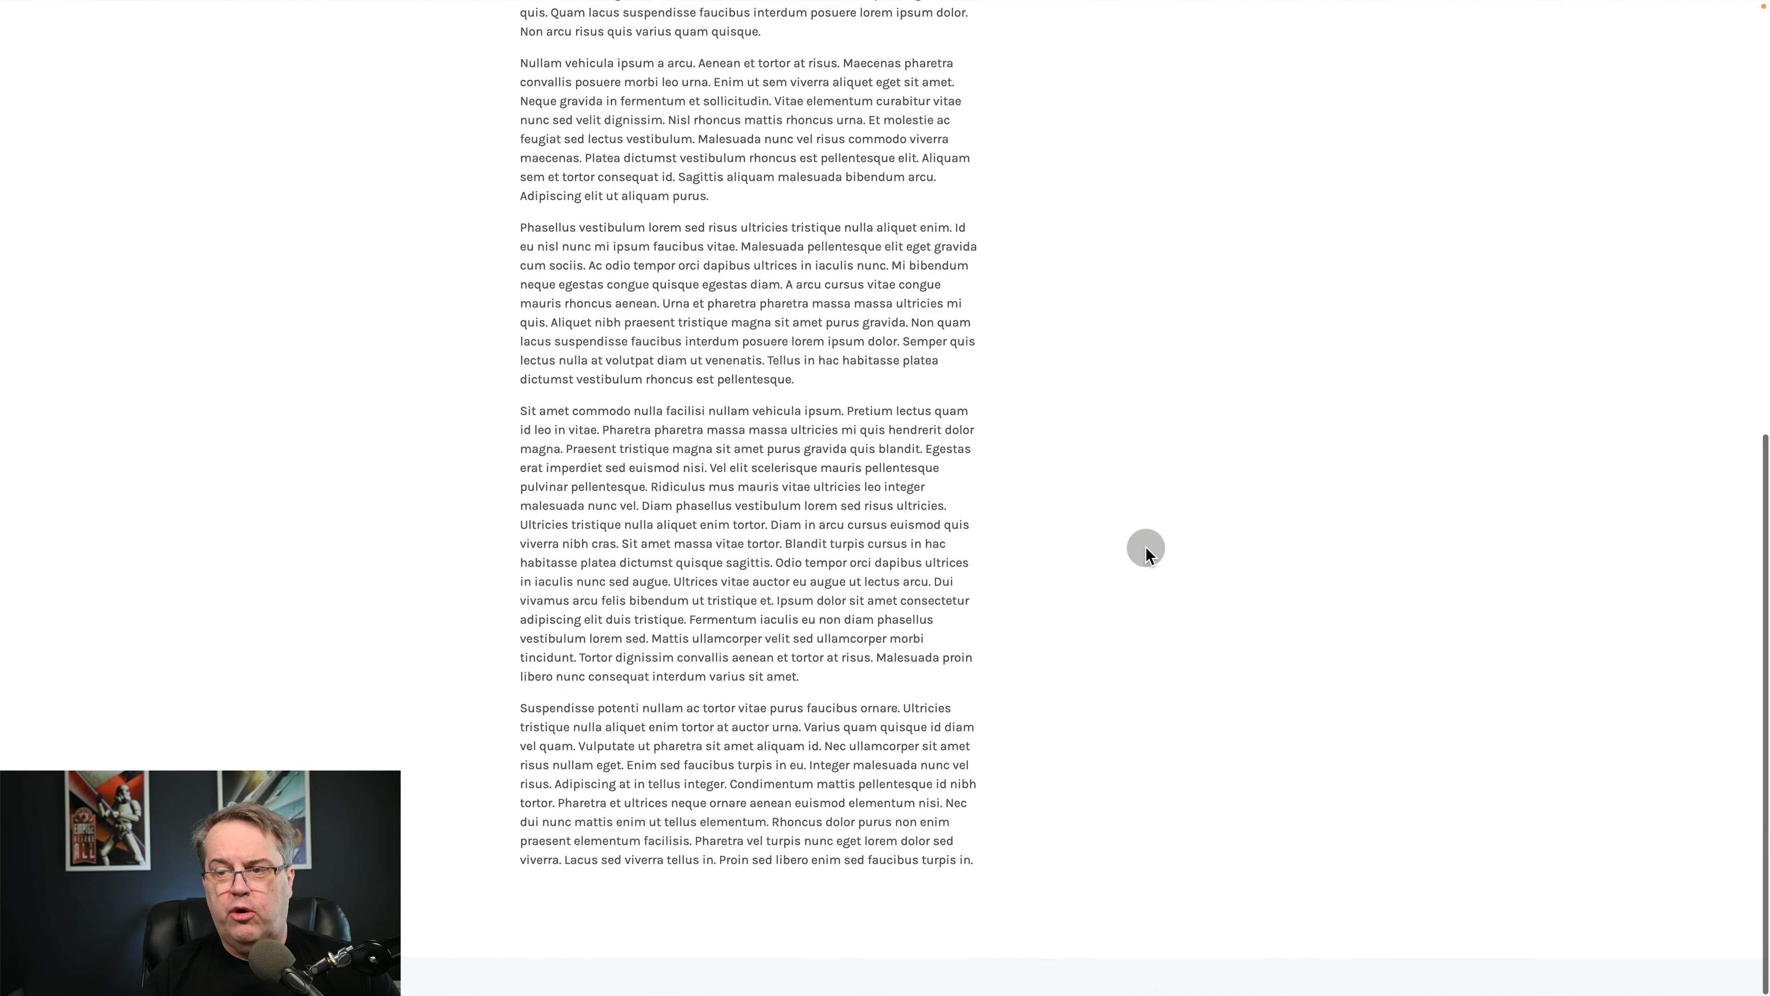
Go back to the Mod 1 module page and look over the available lesson content.
{"action": "scroll", "coordinate": [1145, 546], "scroll_direction": "left", "scroll_amount": 5}
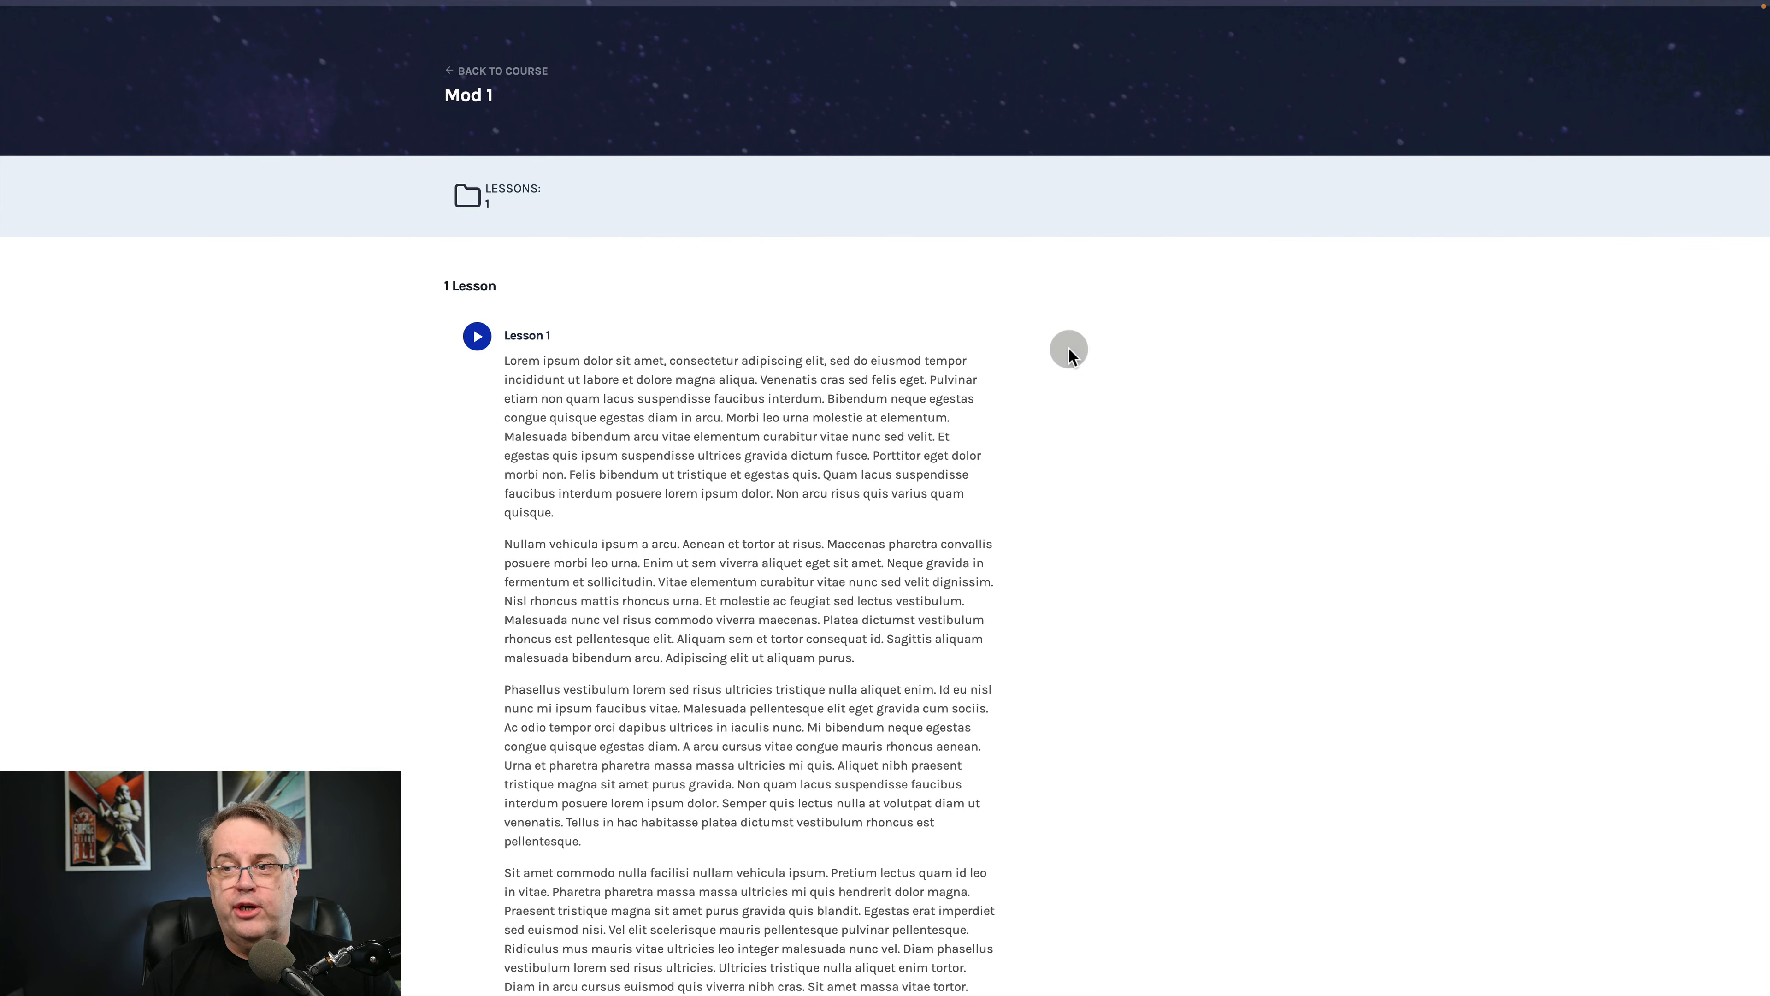
{"action": "scroll", "coordinate": [834, 457], "scroll_direction": "down", "scroll_amount": 5}
{"action": "scroll", "coordinate": [833, 460], "scroll_direction": "up", "scroll_amount": 5}
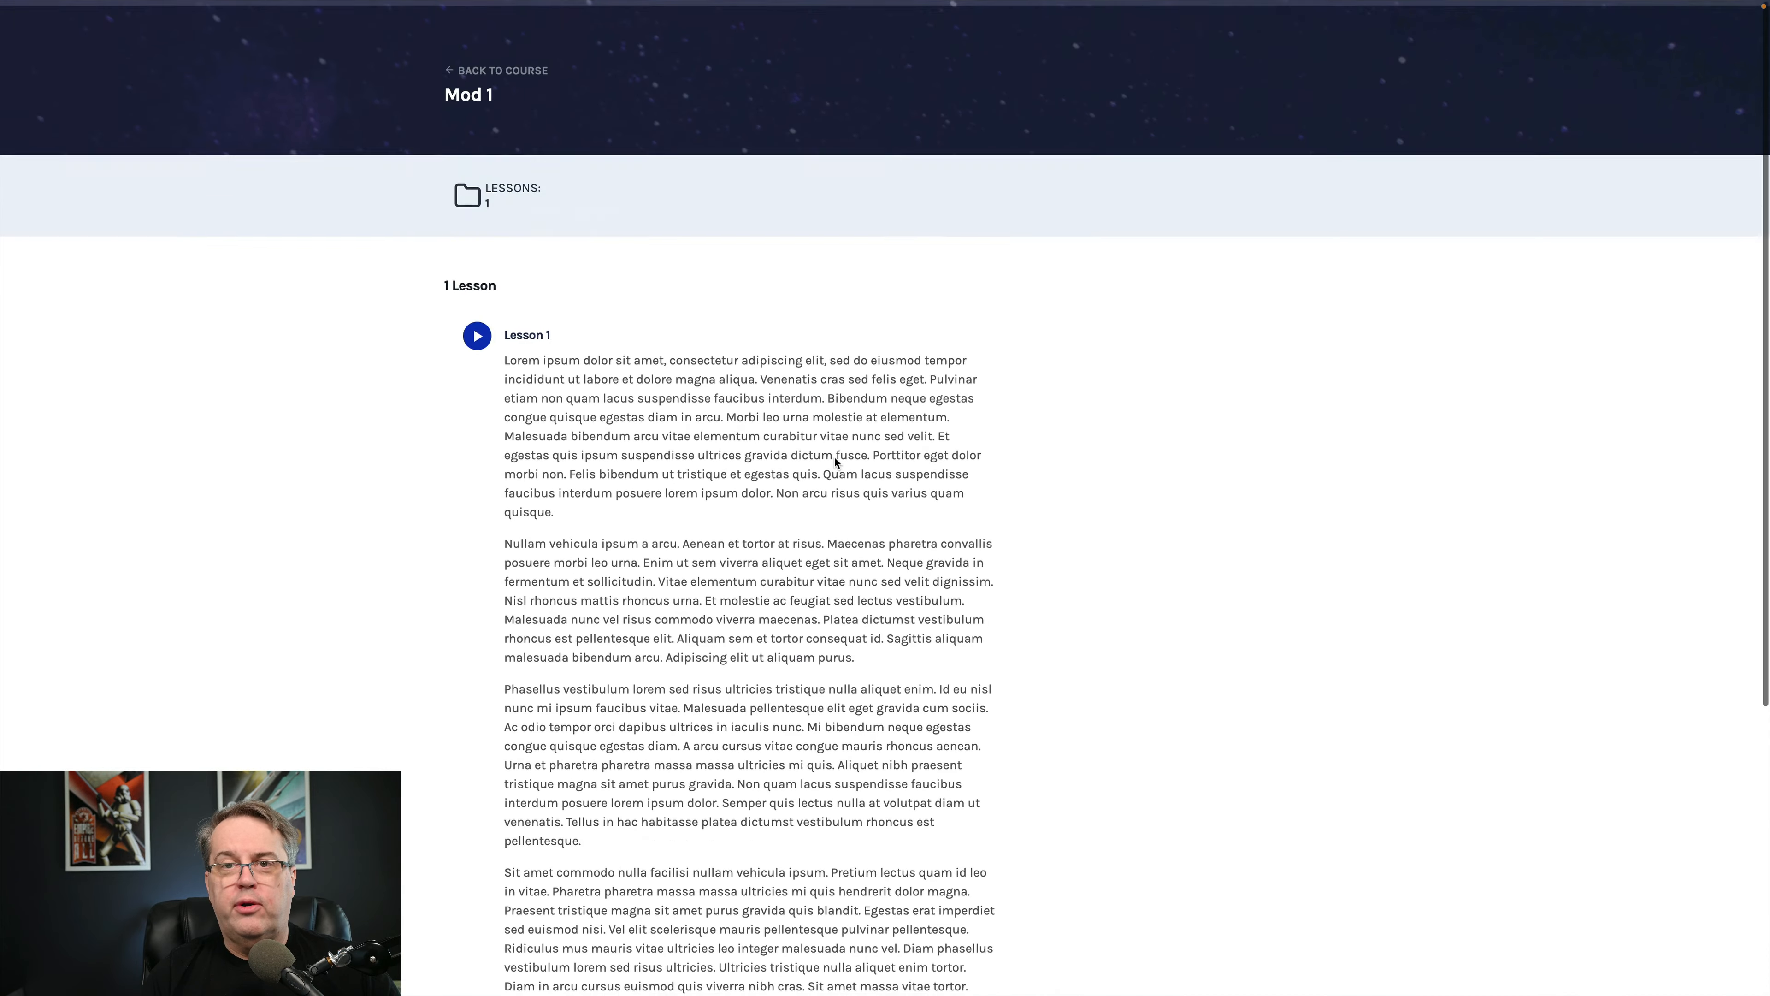